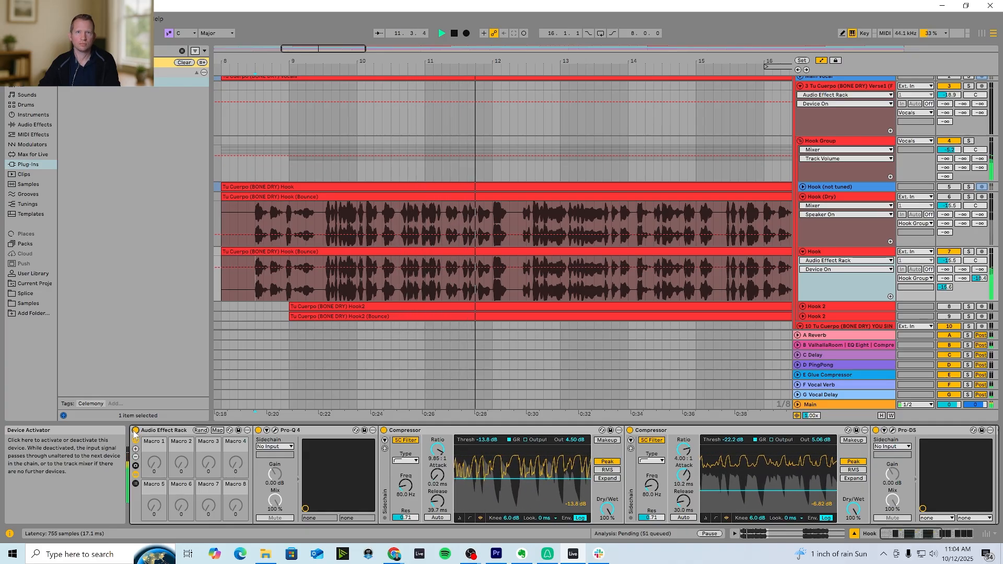
Turn off the Hook track's Audio Effect Rack, then fold that track and activate the Hook (Dry) track.
left_click(136, 430)
key("space")
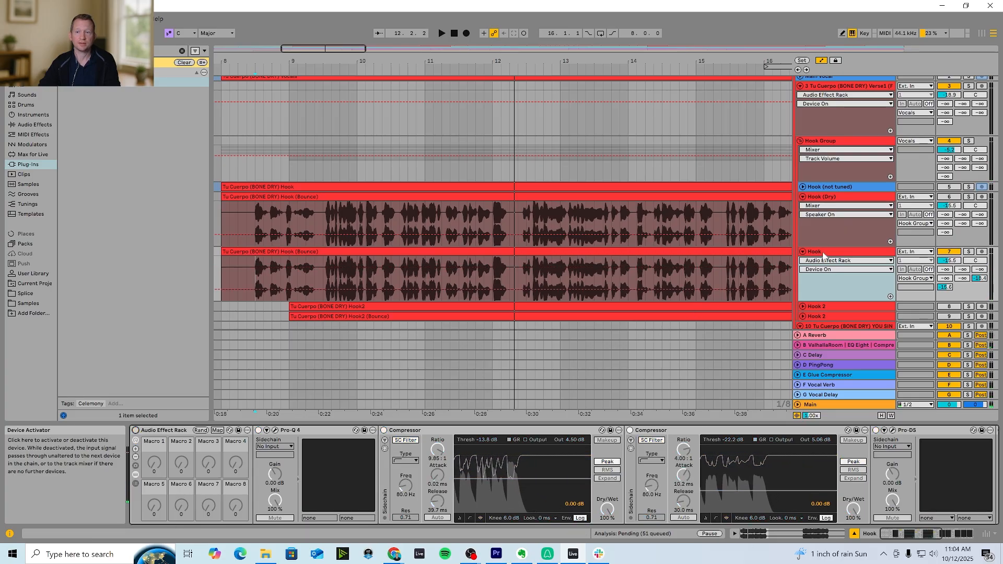
left_click(837, 233)
left_click(803, 252)
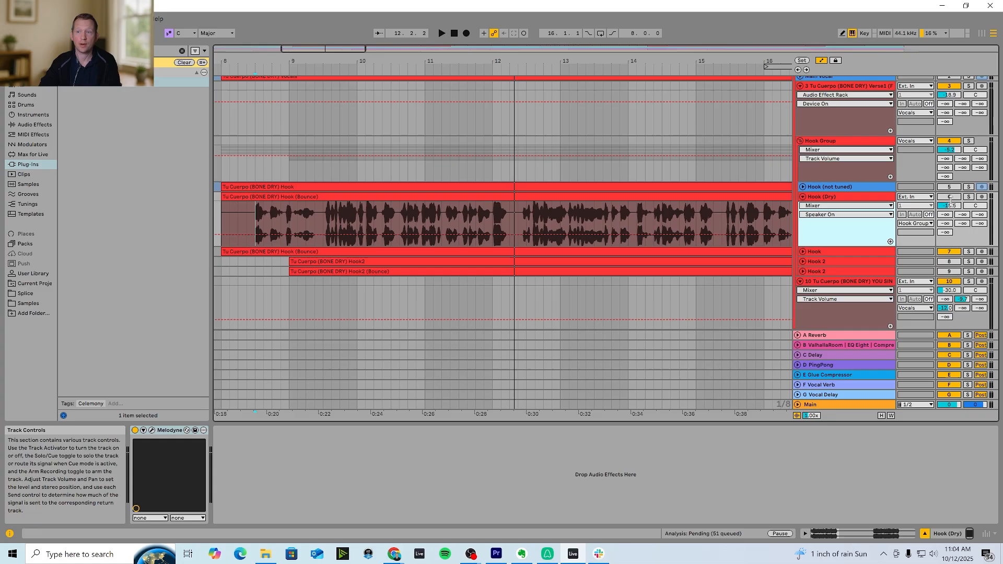
left_click(948, 199)
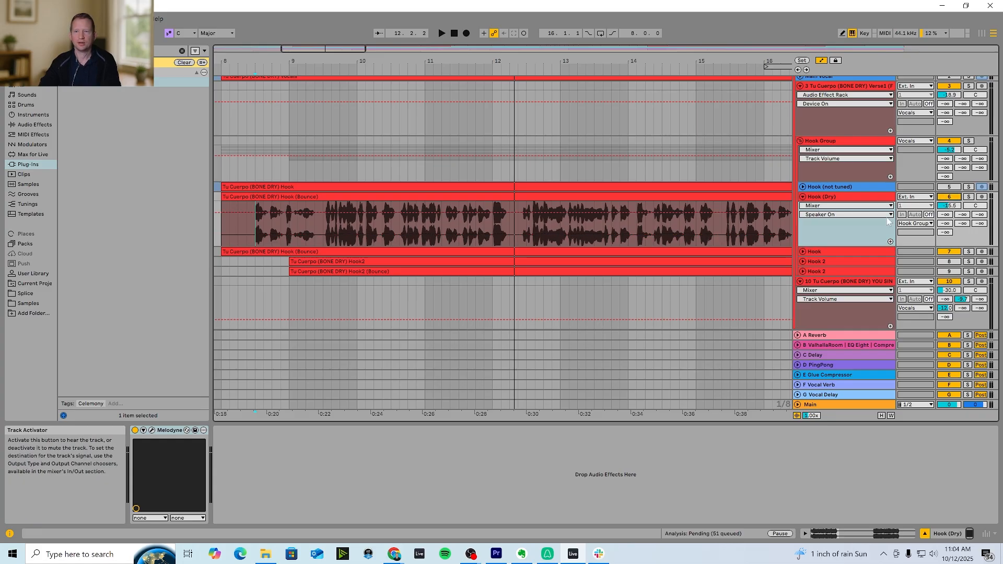
Open Melodyne on the Hook (Dry) track, show the whole vocal take and play it from 8.2.3.
left_click(153, 430)
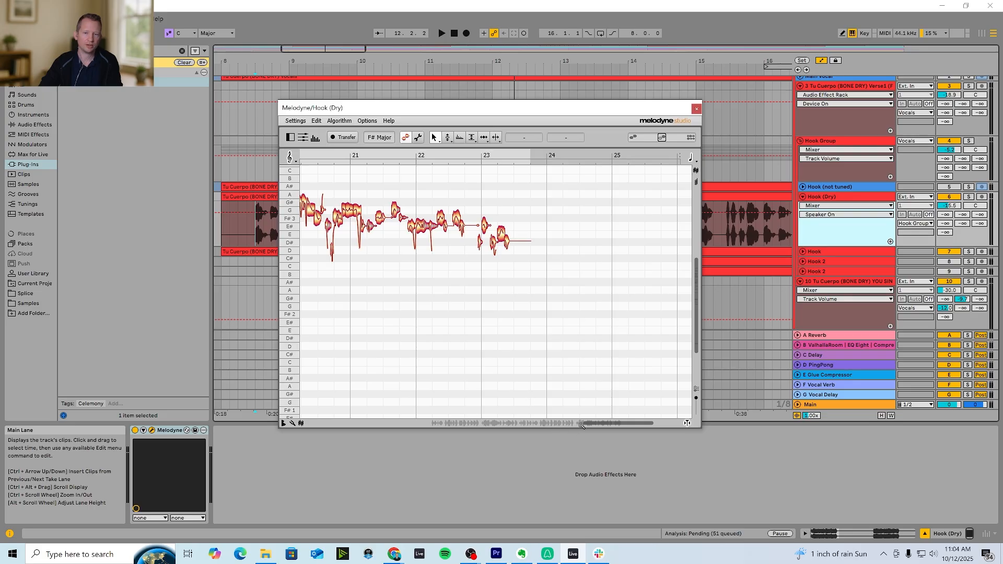
left_click_drag(582, 424, 432, 421)
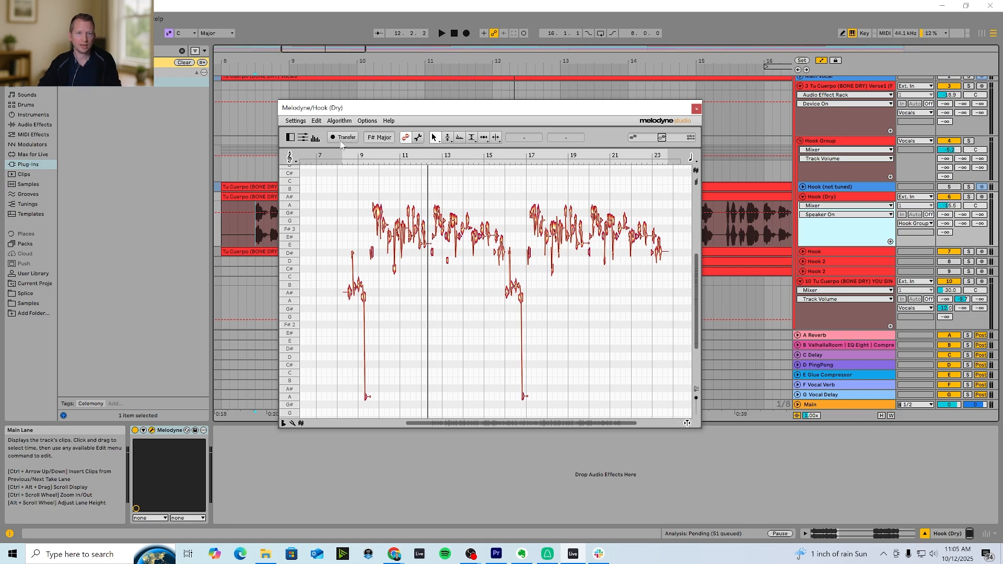
left_click(250, 239)
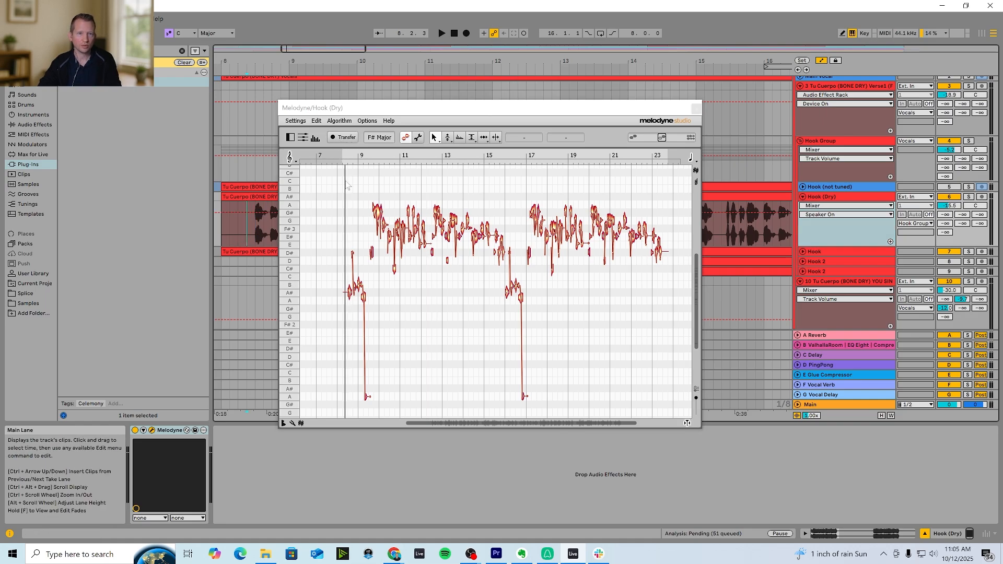
key("space")
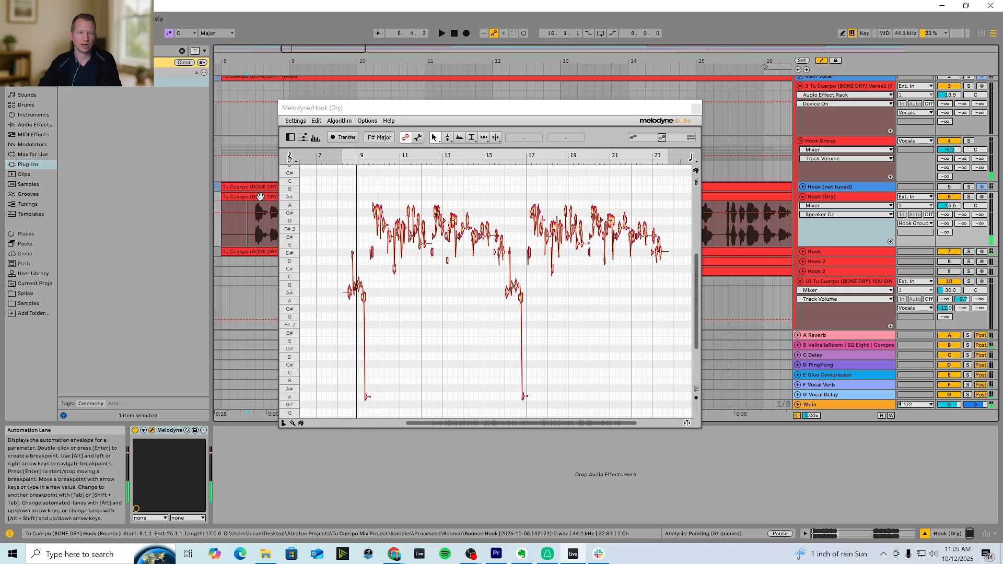
Select all notes in Melodyne and apply the Correct Pitch macro with Pitch Center at 100 % and Pitch Drift at 0 %.
left_click(317, 122)
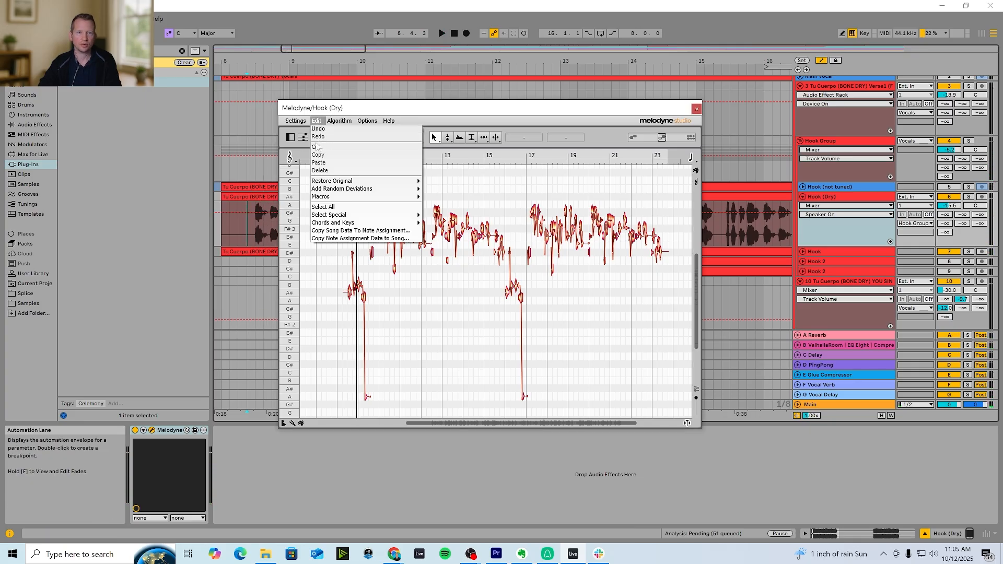
left_click(362, 207)
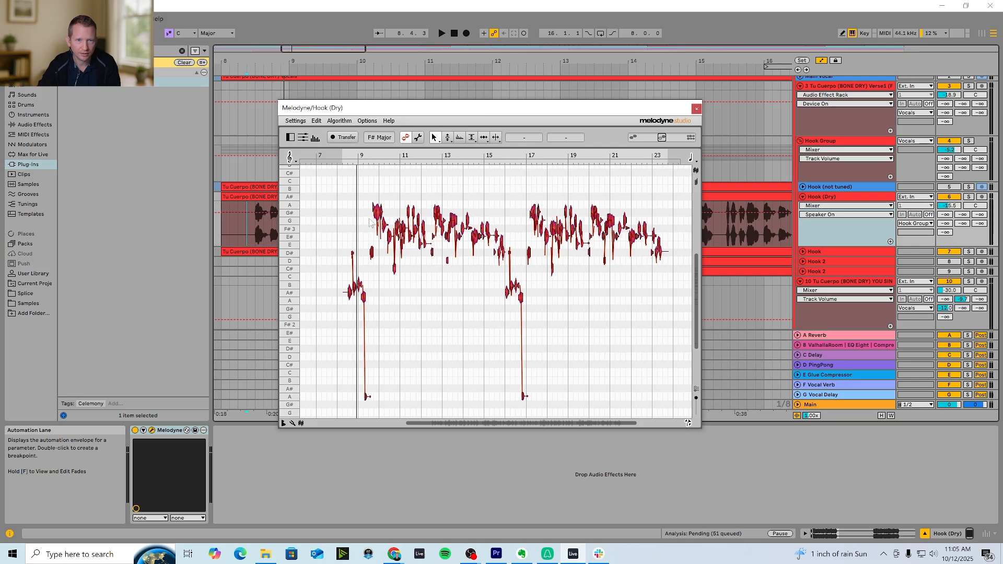
left_click(316, 122)
mouse_move(332, 200)
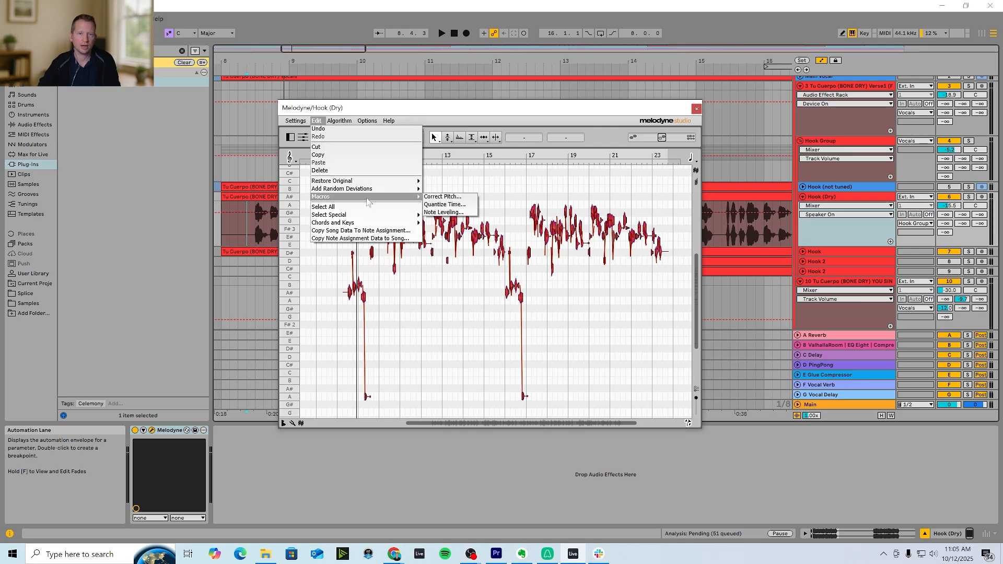
left_click(438, 197)
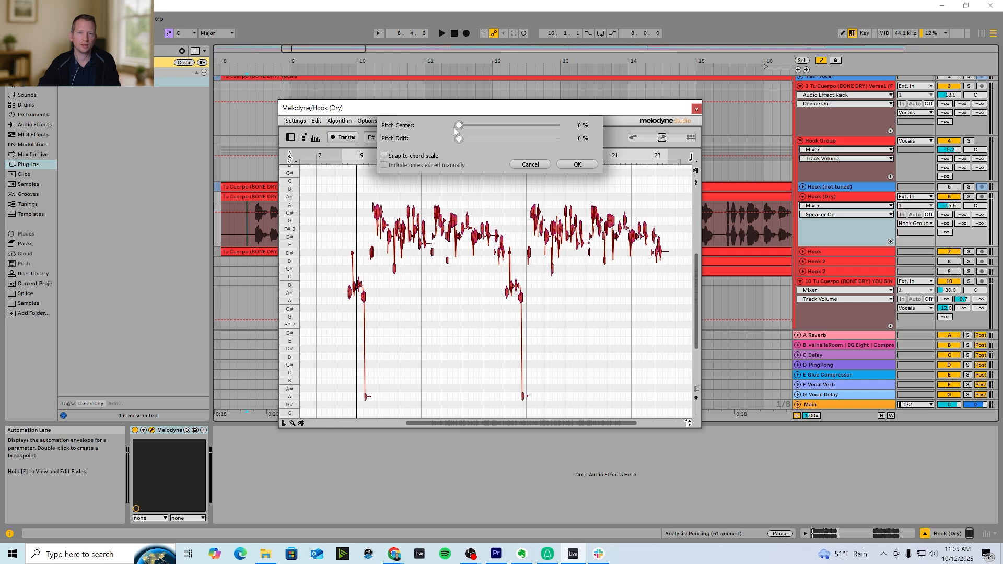
left_click_drag(479, 131, 586, 132)
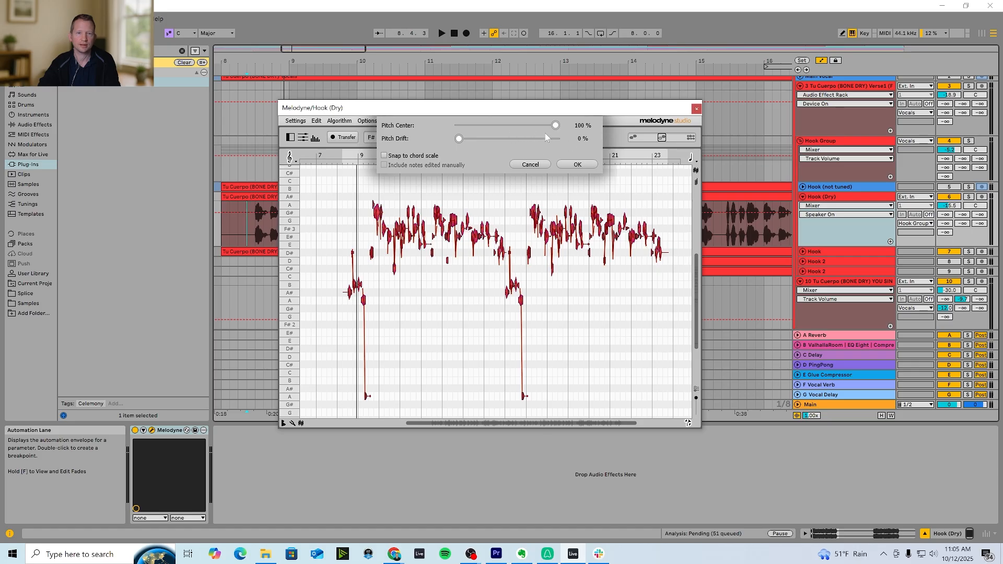
left_click(578, 164)
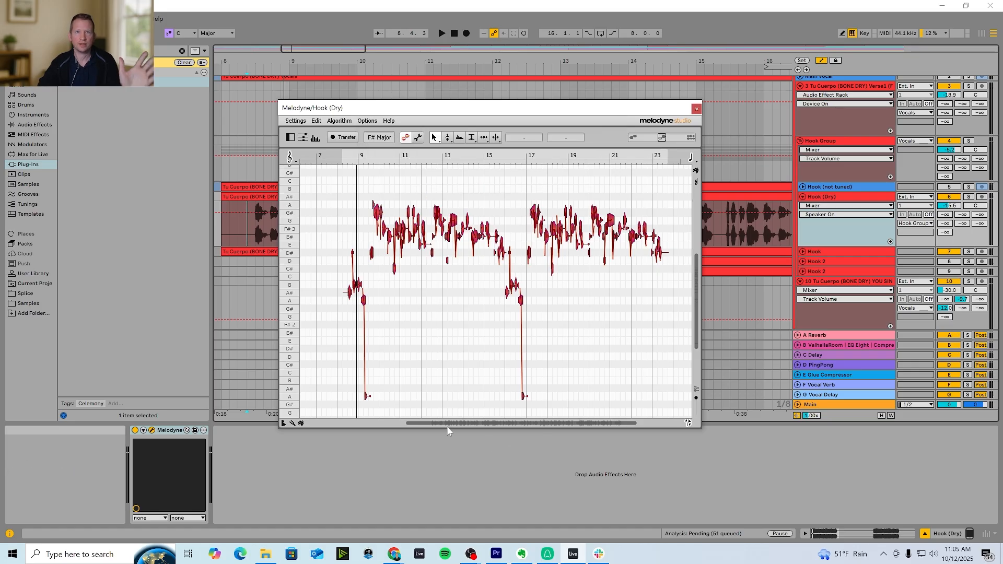
Close Melodyne and bounce the Hook (Dry) track in place.
left_click(697, 109)
left_click(247, 239)
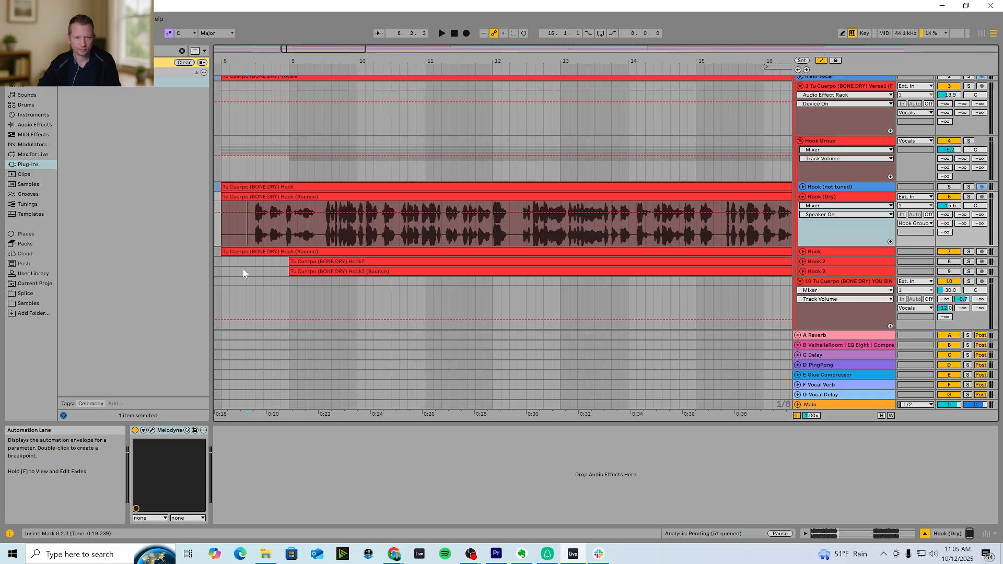
left_click(841, 197)
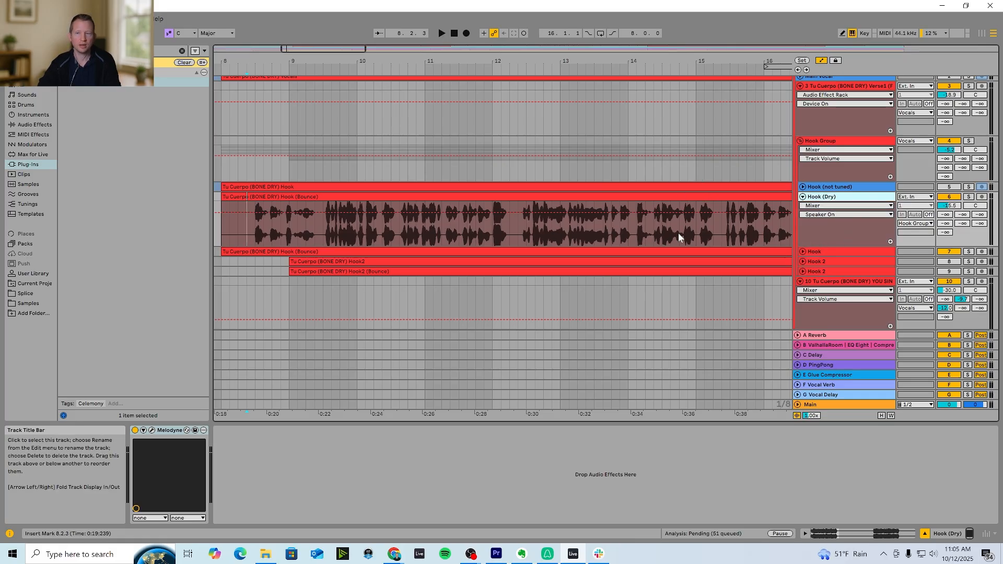
right_click(833, 199)
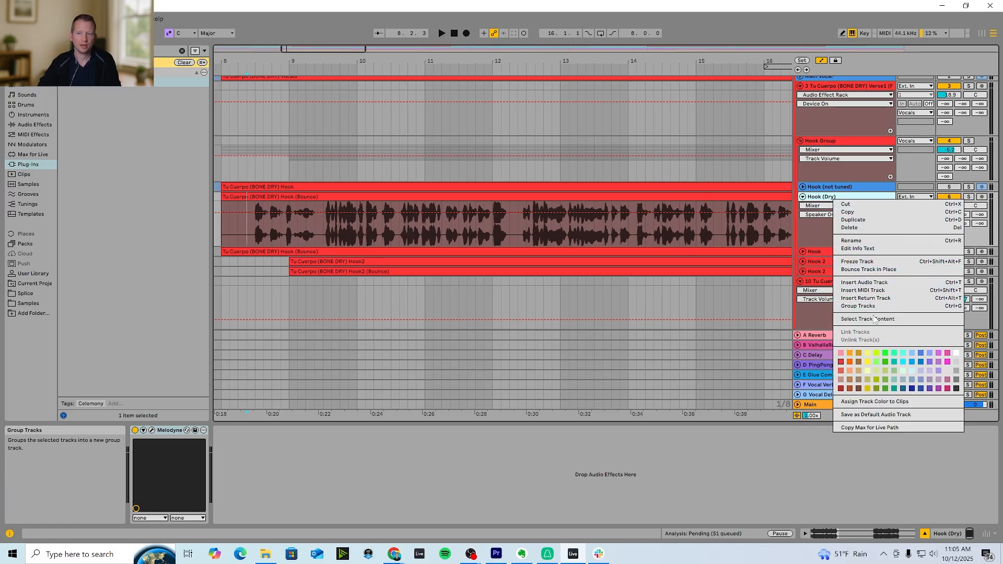
left_click(867, 270)
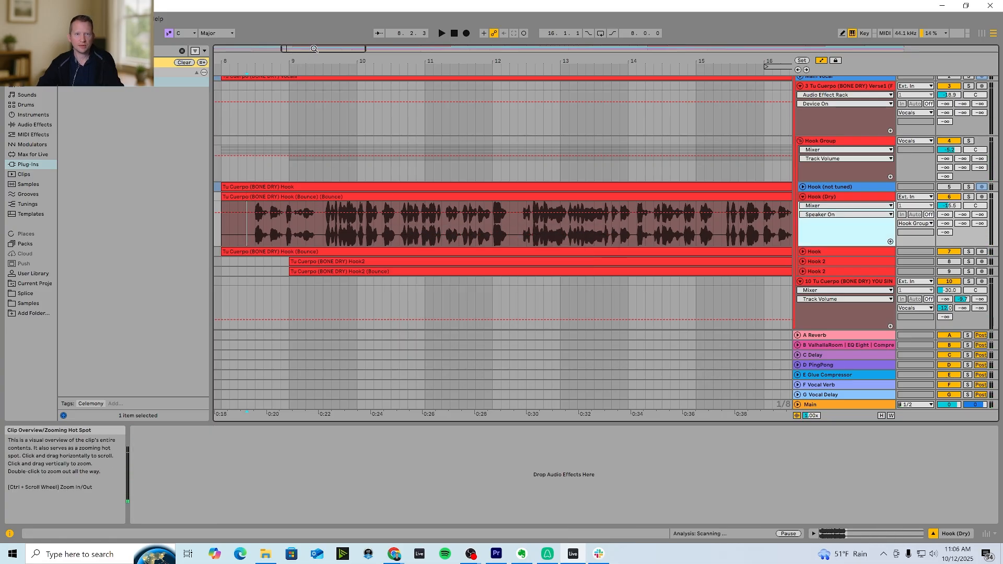
Examine the bounced Hook (Dry) clip's waveform in the arrangement and up close in the sample editor.
left_click_drag(303, 49, 325, 47)
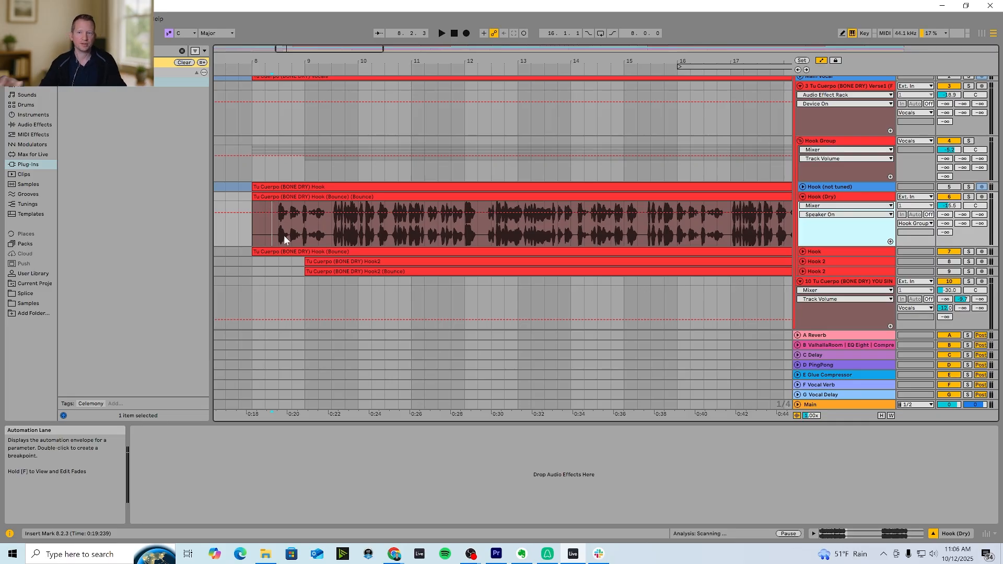
left_click(289, 197)
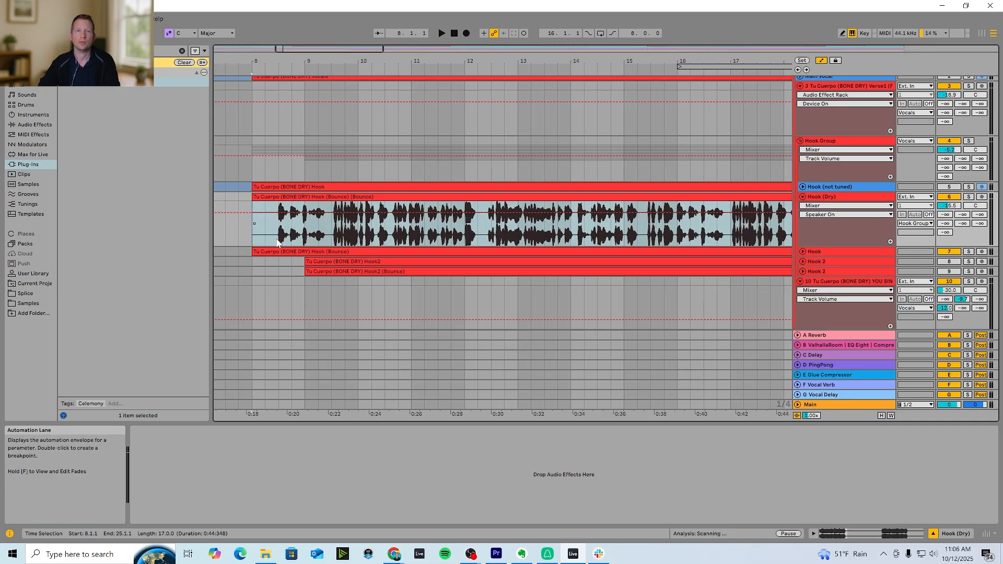
left_click_drag(349, 49, 342, 78)
left_click(841, 241)
left_click(327, 197)
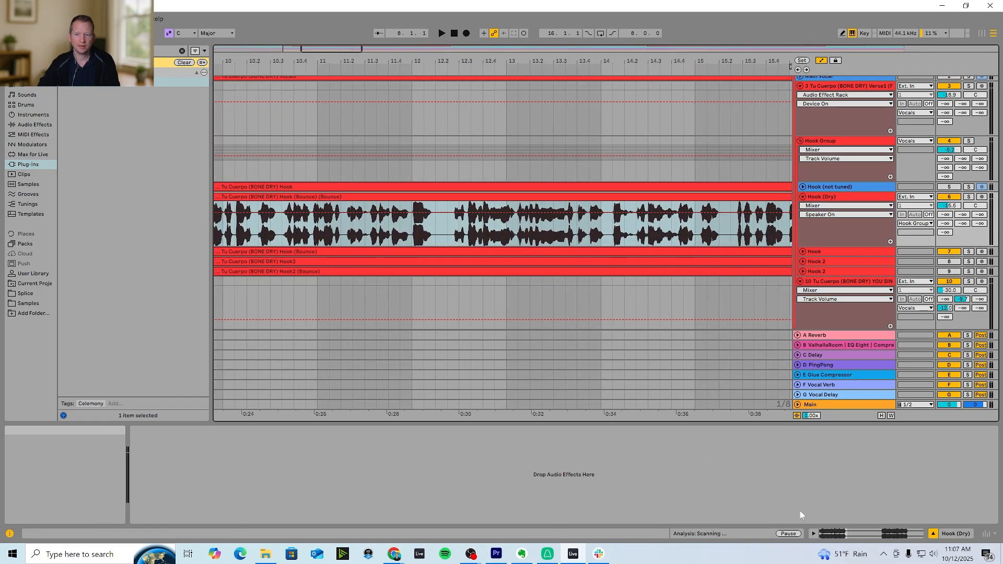
left_click(825, 533)
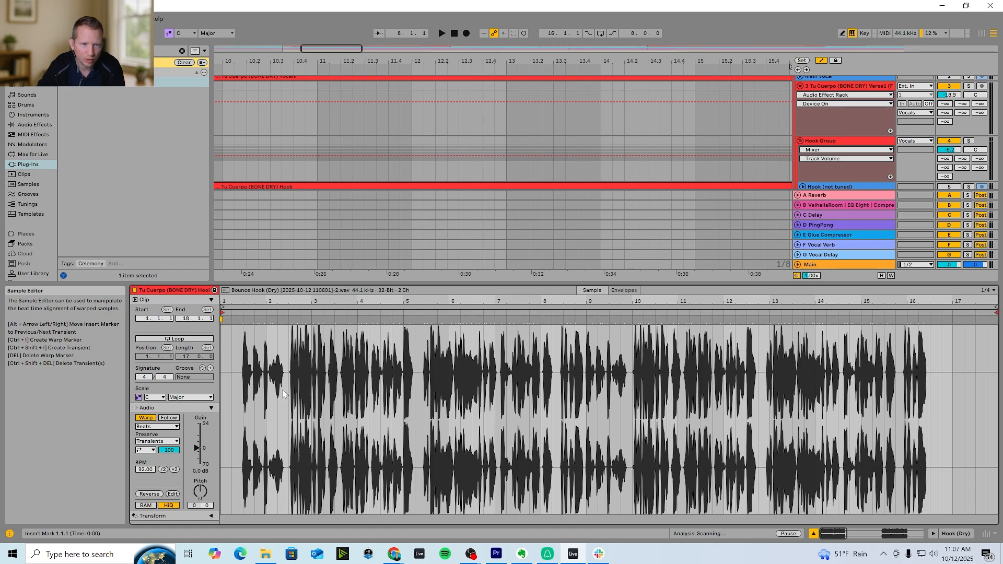
left_click_drag(282, 310, 589, 339)
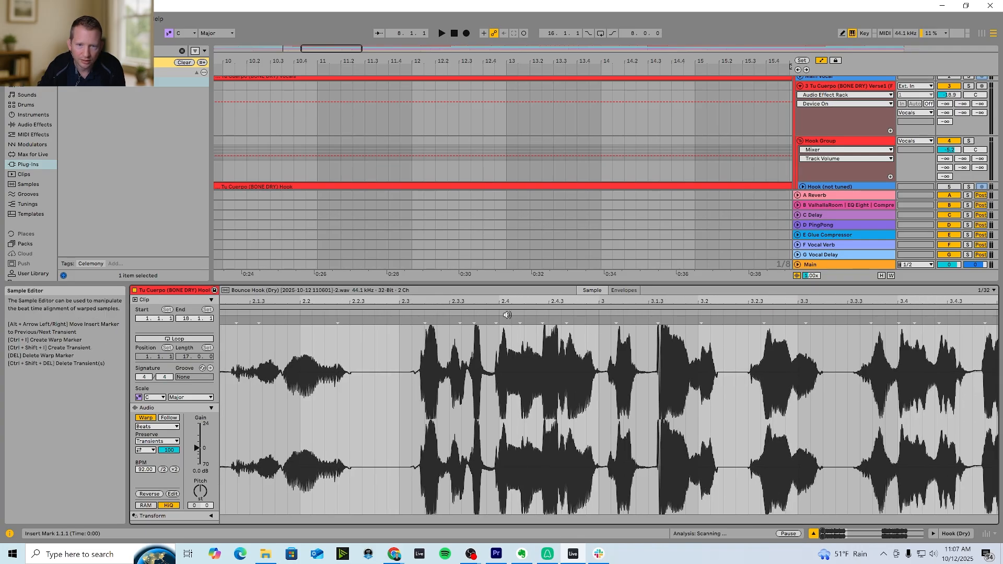
left_click_drag(500, 302, 407, 303)
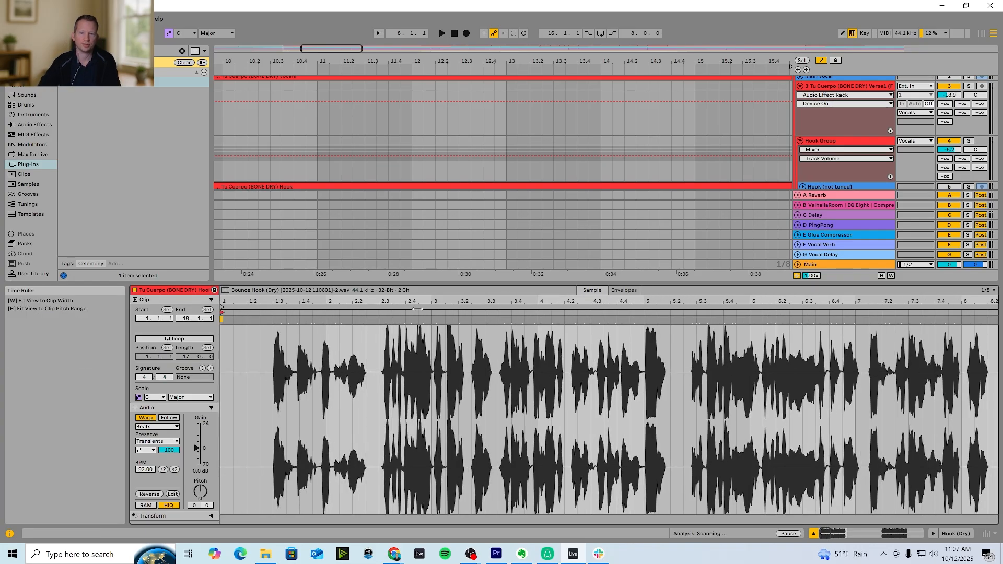
left_click(813, 533)
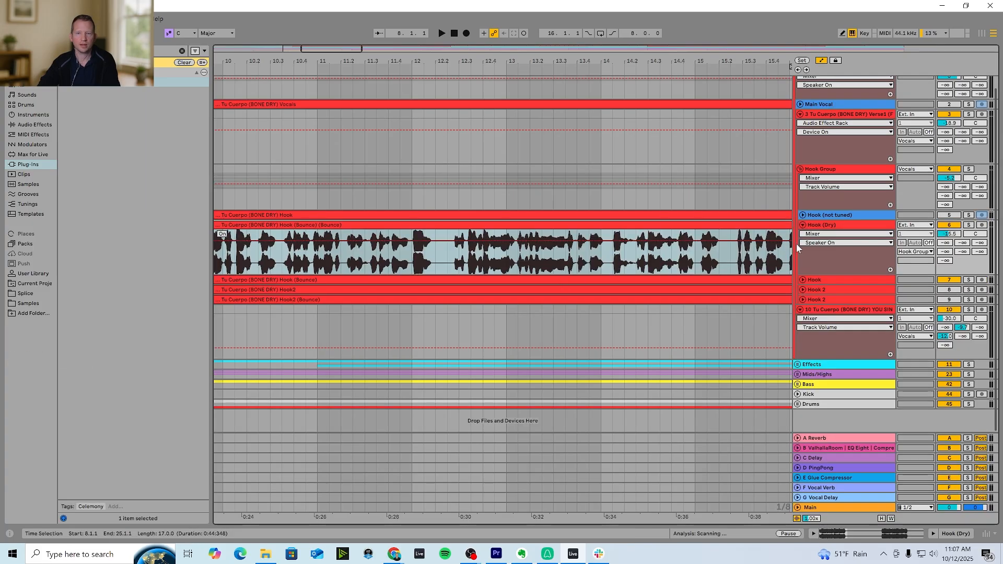
Solo the Hook (Dry) track and play its bounced vocal from 8.2.3.
left_click_drag(316, 49, 293, 50)
left_click(325, 260)
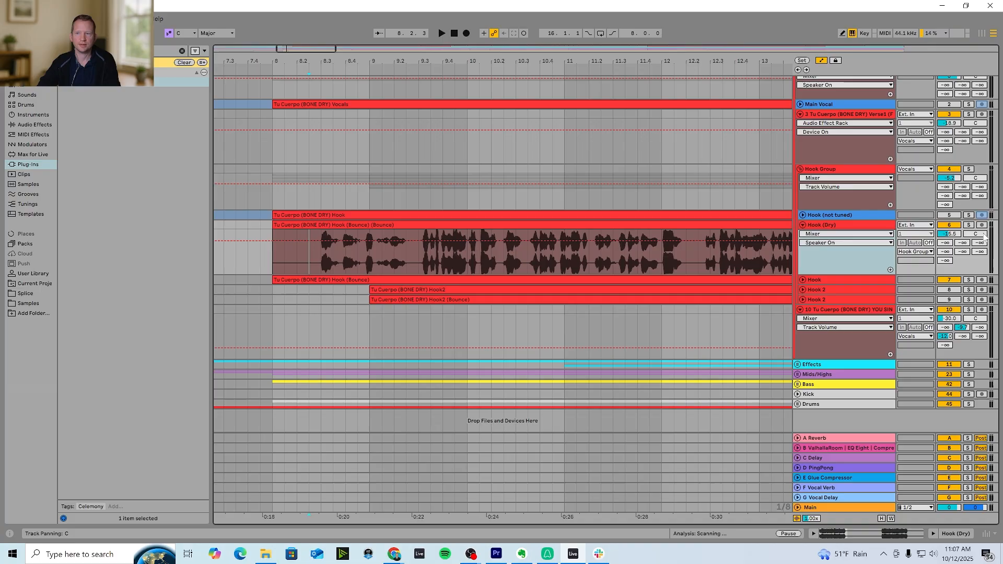
left_click(967, 225)
key("space")
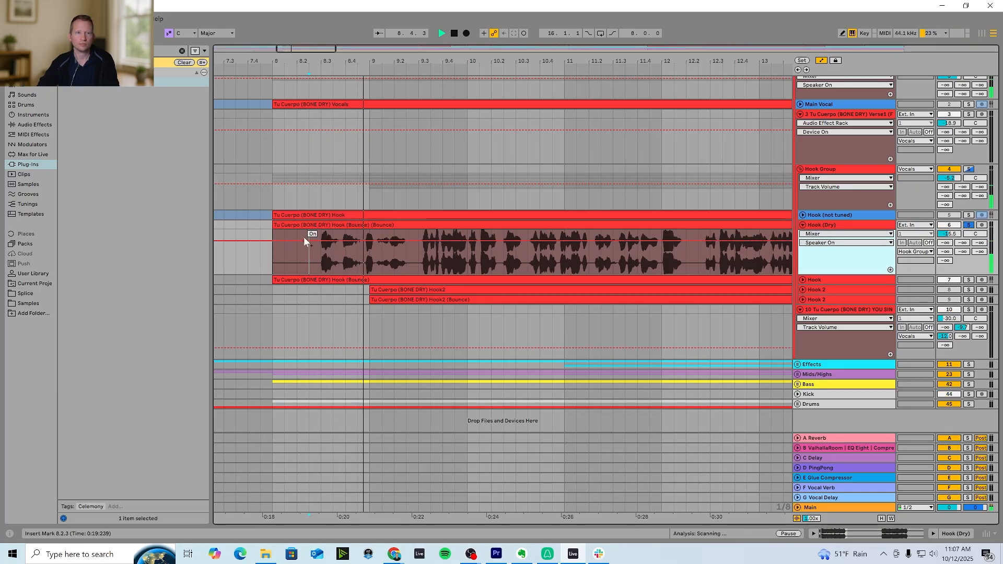
key("space")
Search the plug-ins for "soothe" and add soothe2 to the Hook (Dry) track.
left_click(182, 51)
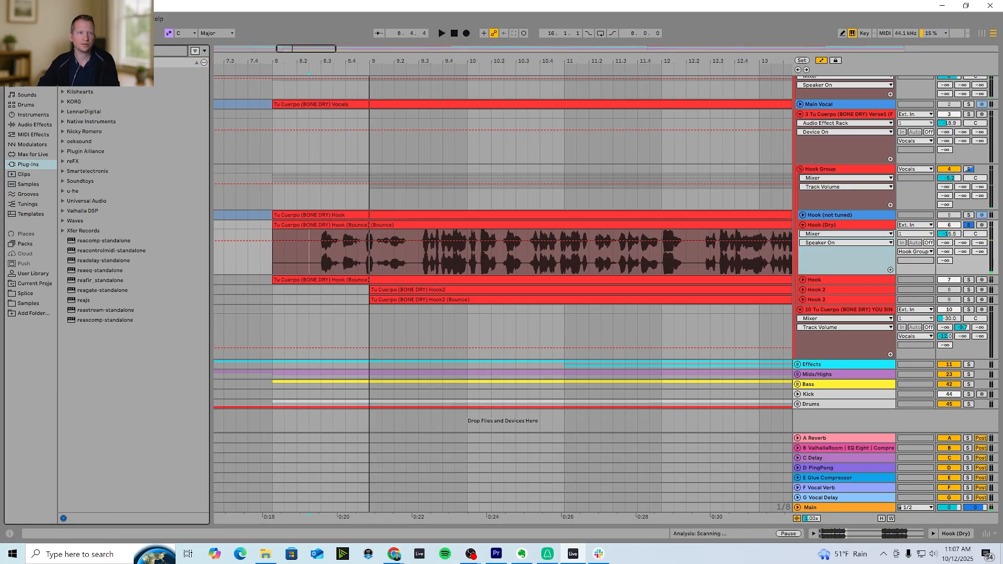
type("soothe")
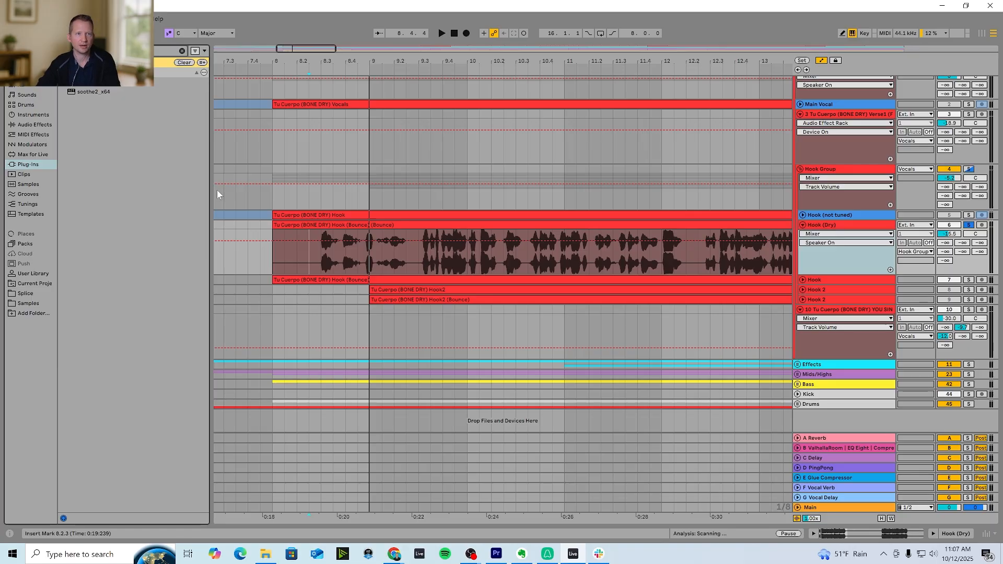
left_click_drag(83, 88, 290, 270)
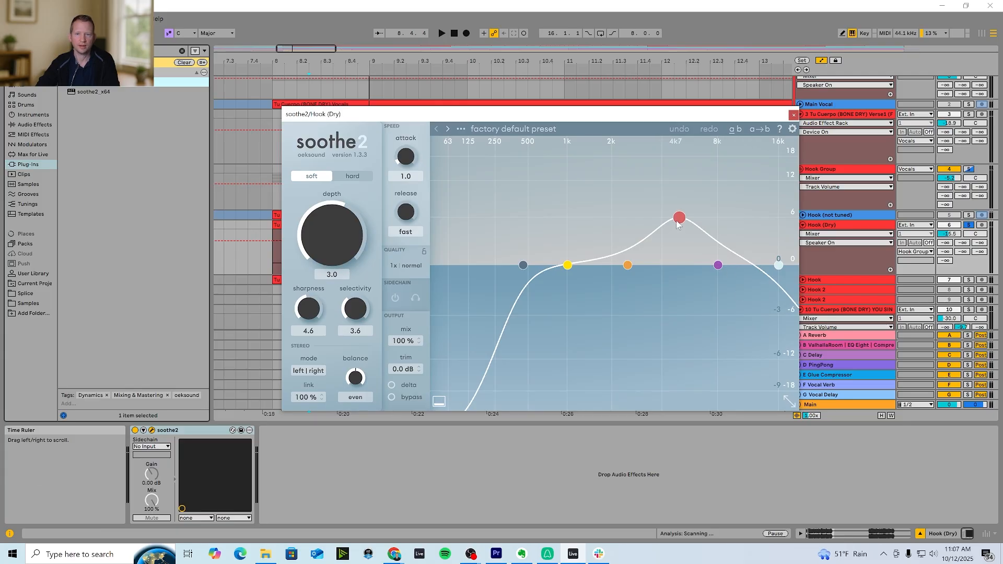
While auditioning the vocal, set soothe2's band 3 to about 7.1 kHz with 6.1 dB sensitivity and slightly raise the low cut.
left_click_drag(677, 224, 714, 226)
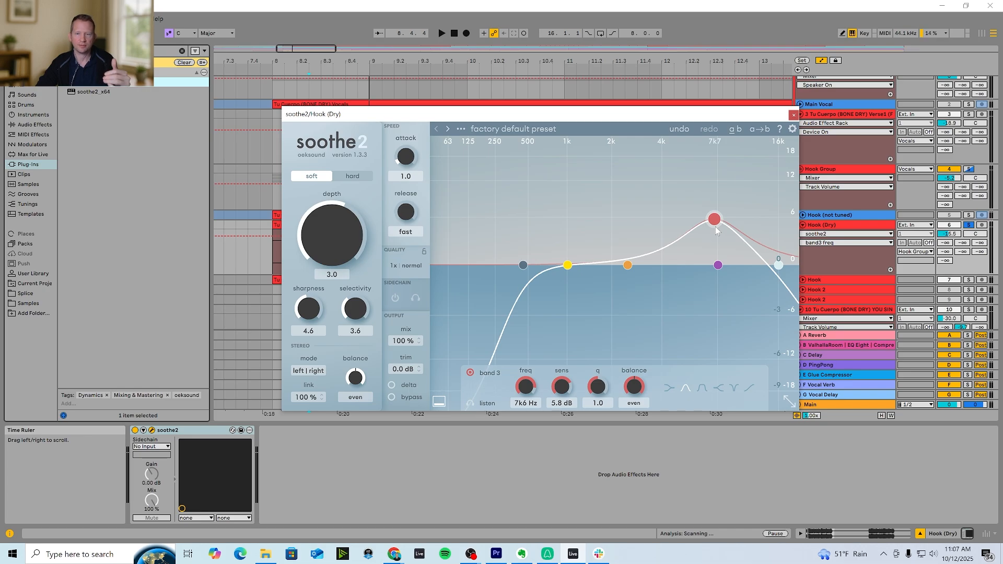
key("space")
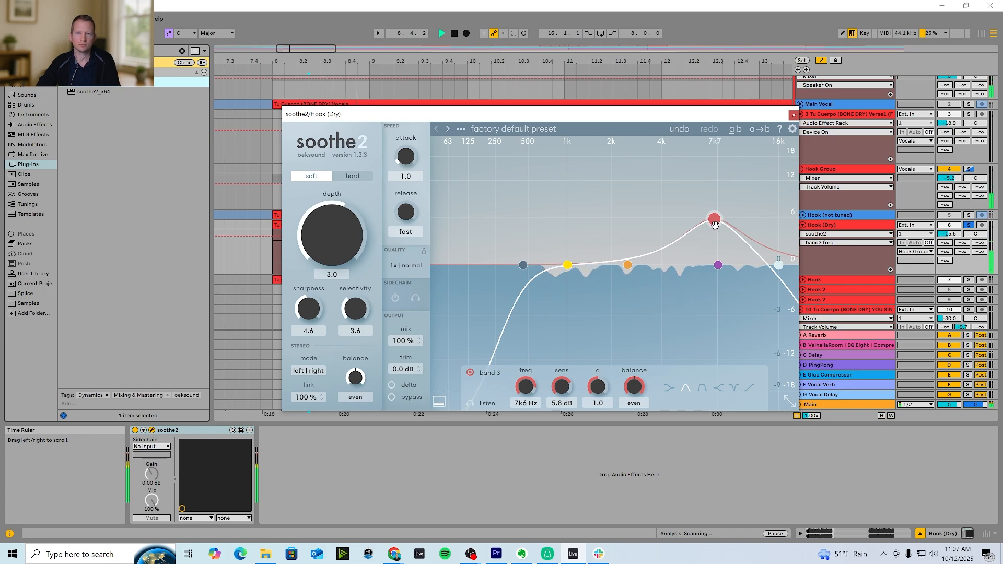
left_click_drag(715, 225, 706, 224)
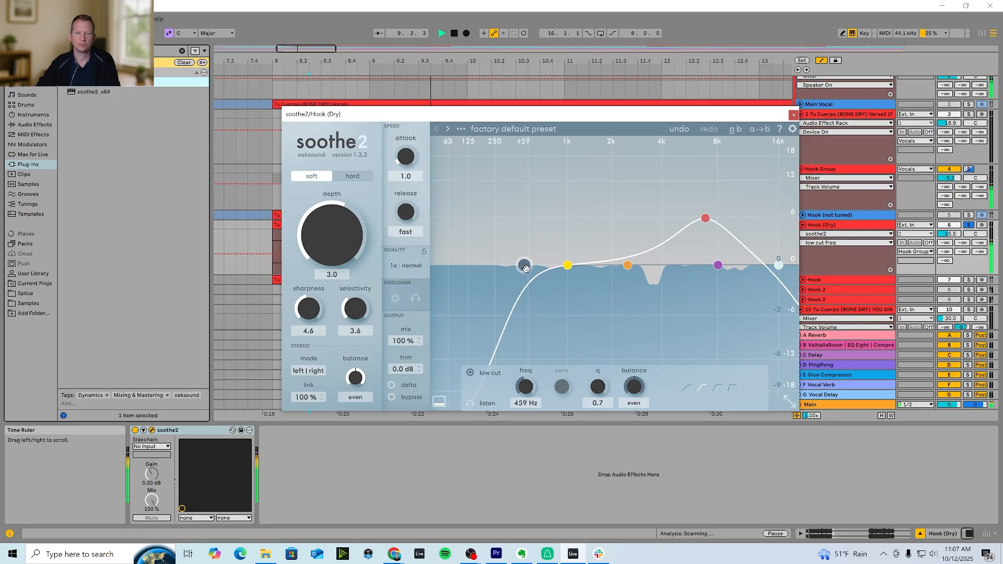
left_click_drag(705, 218, 709, 217)
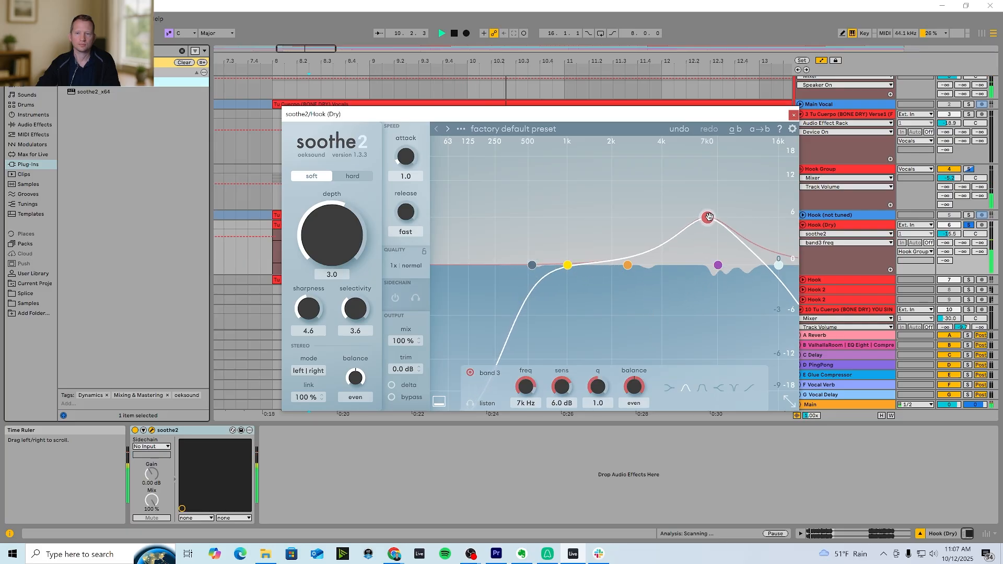
key("space")
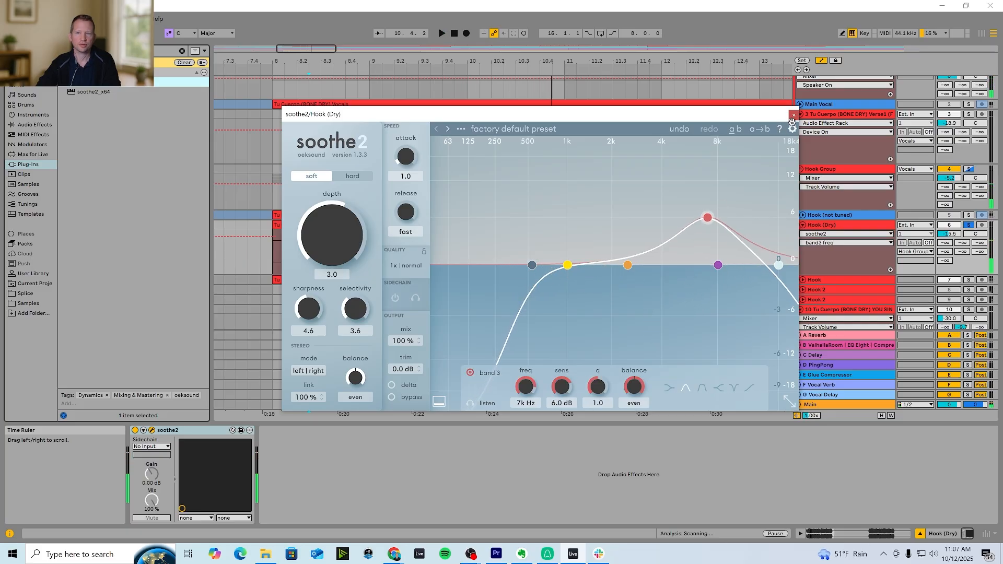
left_click_drag(707, 218, 708, 217)
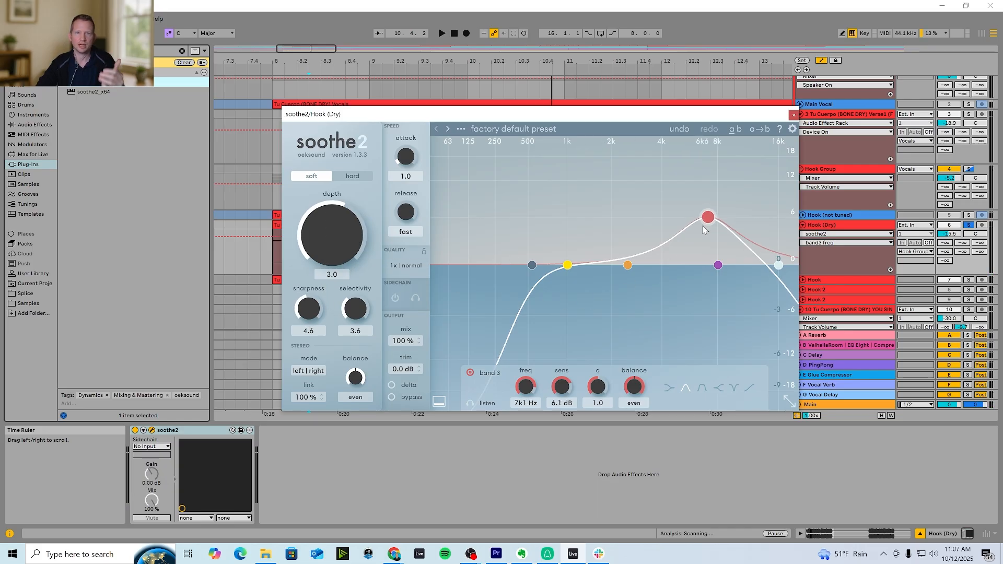
Close the soothe2 window, search the plug-ins for "pro" and add Pro-Q 4 after soothe2 on the Hook (Dry) track.
left_click(793, 115)
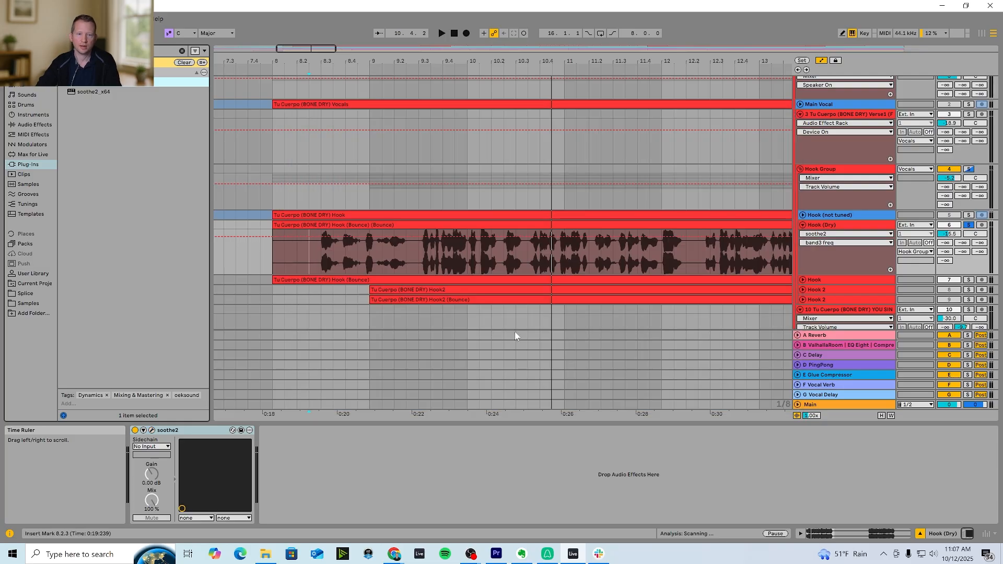
left_click_drag(514, 61, 414, 48)
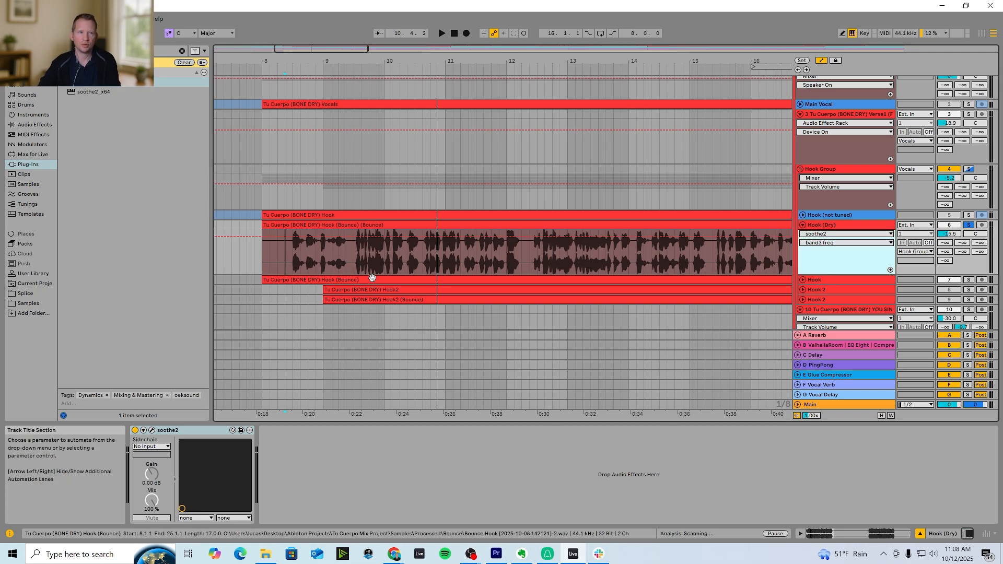
left_click(105, 51)
type("pro")
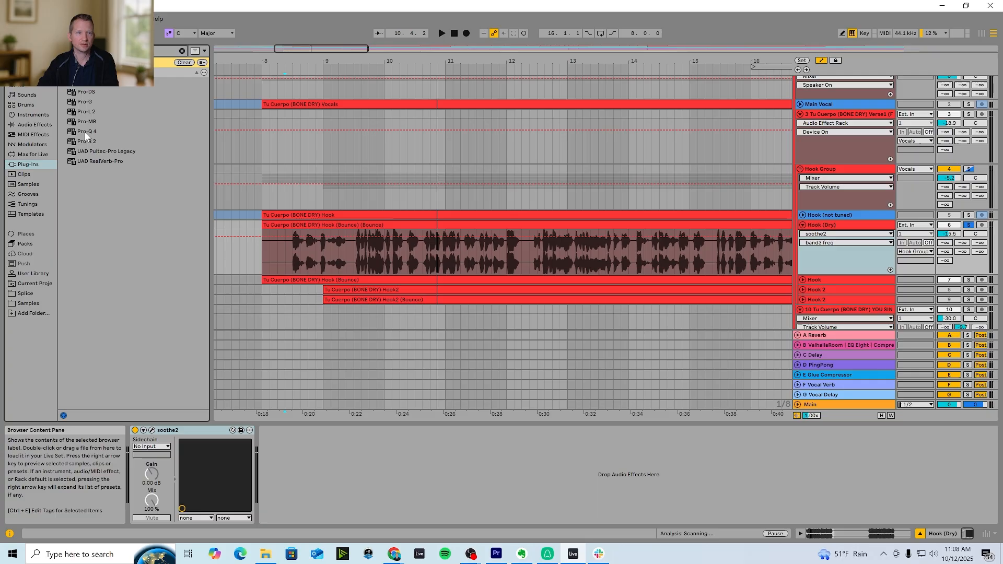
mouse_move(85, 133)
left_mouse_down()
mouse_move(243, 448)
mouse_move(287, 471)
left_mouse_up()
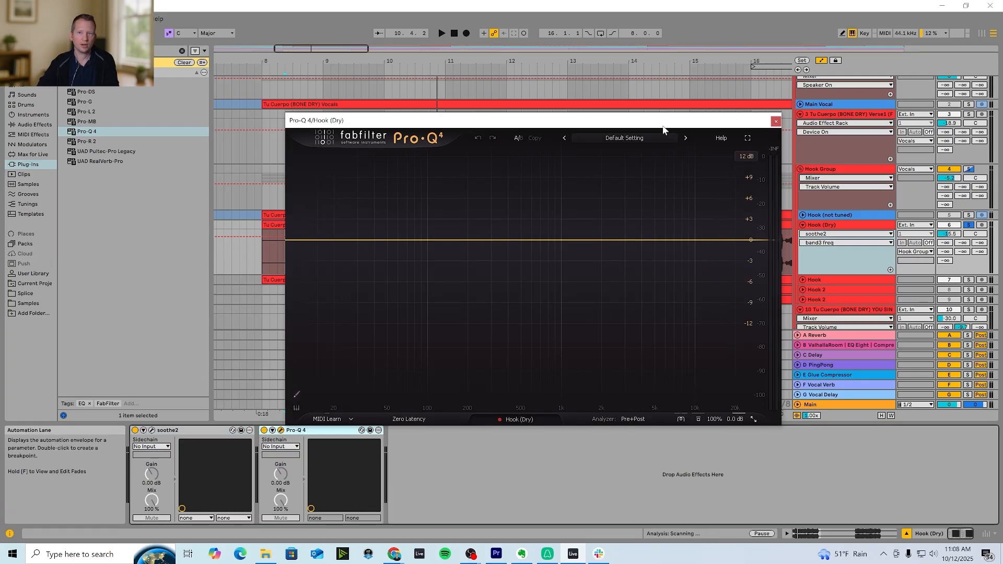
left_click_drag(662, 124, 657, 124)
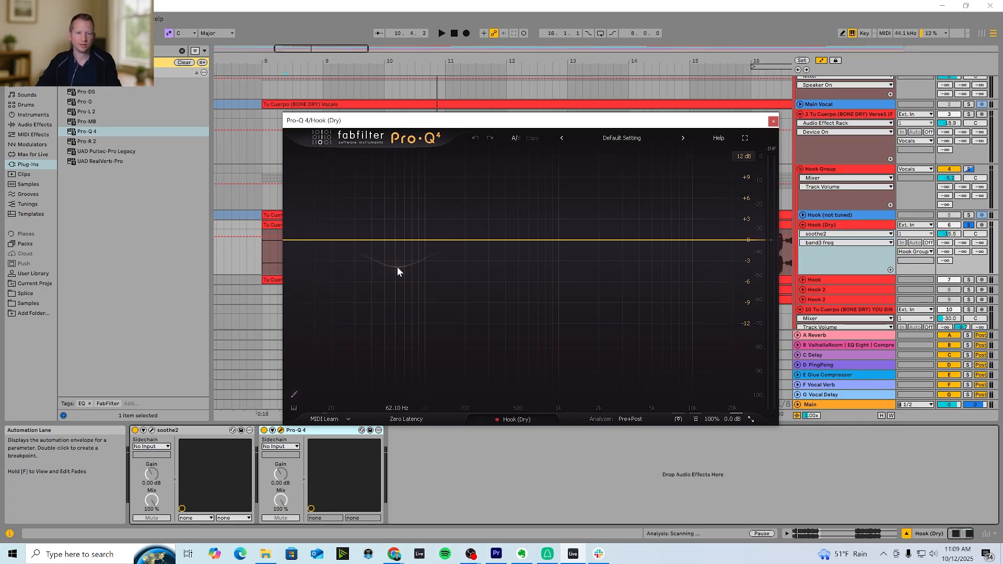
While auditioning the vocal, add a Pro-Q 4 low cut at about 158 Hz with an 18 dB/oct slope.
key("space")
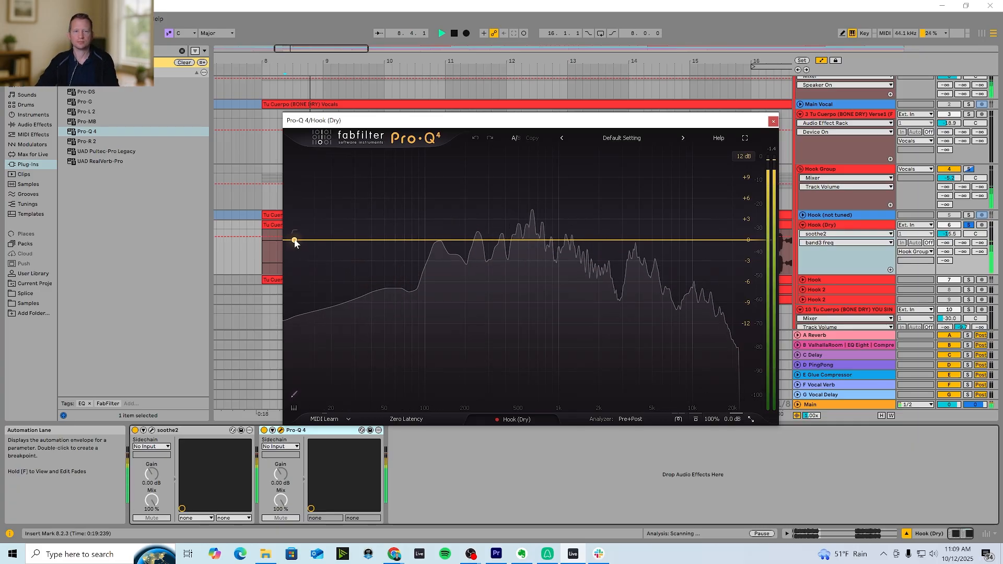
left_click_drag(291, 240, 467, 245)
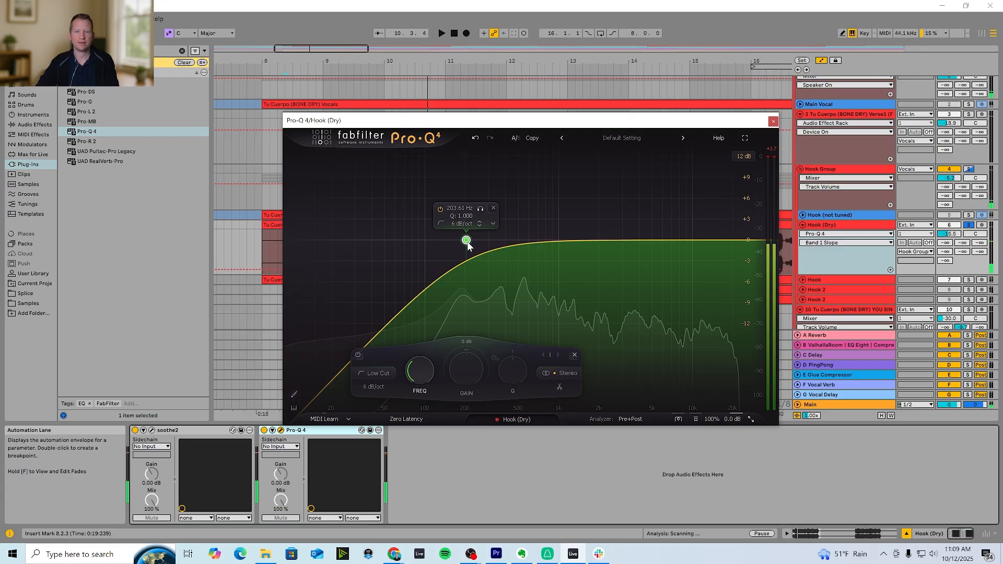
scroll(467, 243, "up", 1)
scroll(467, 244, "down", 3)
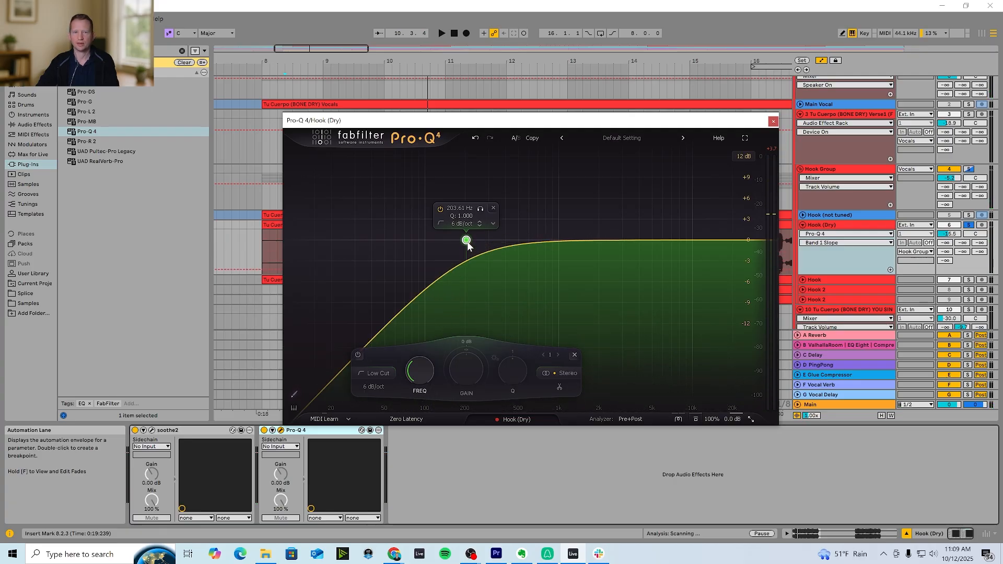
scroll(467, 244, "up", 5)
scroll(467, 246, "down", 4)
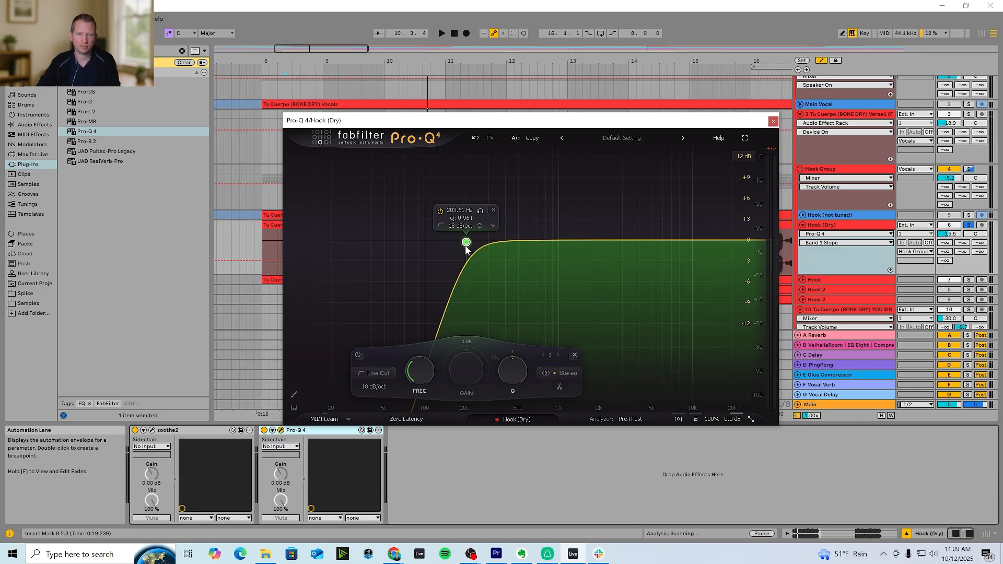
key("space")
mouse_move(466, 249)
left_mouse_down()
mouse_move(585, 246)
mouse_move(404, 248)
mouse_move(455, 248)
left_mouse_up()
key("space")
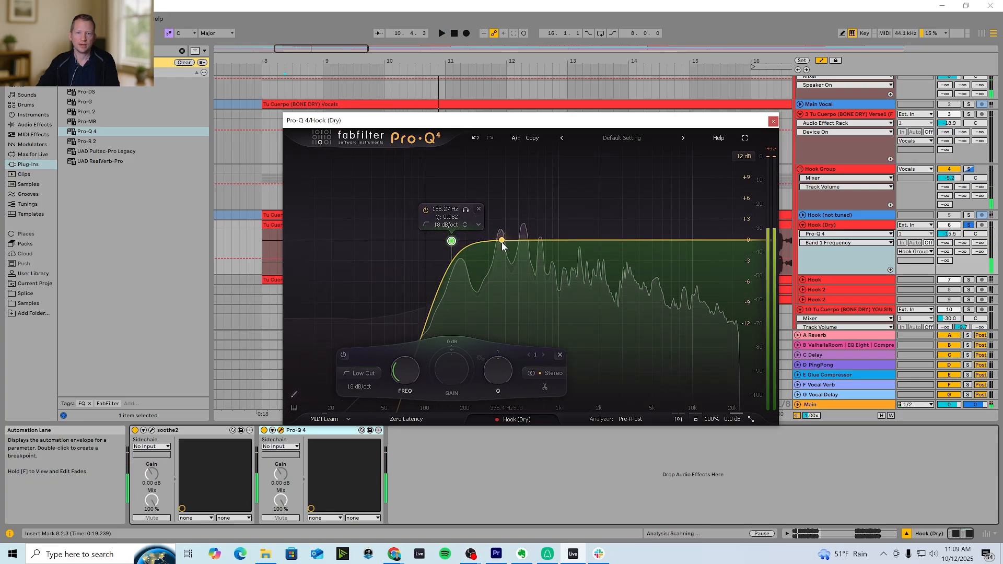
Sweep a narrow, soloed bell boost for resonances and turn it into a cut of about 5.6 dB at 2.87 kHz, Q 40.
mouse_move(514, 241)
left_mouse_down()
mouse_move(510, 194)
mouse_move(511, 228)
left_mouse_up()
left_click(526, 159)
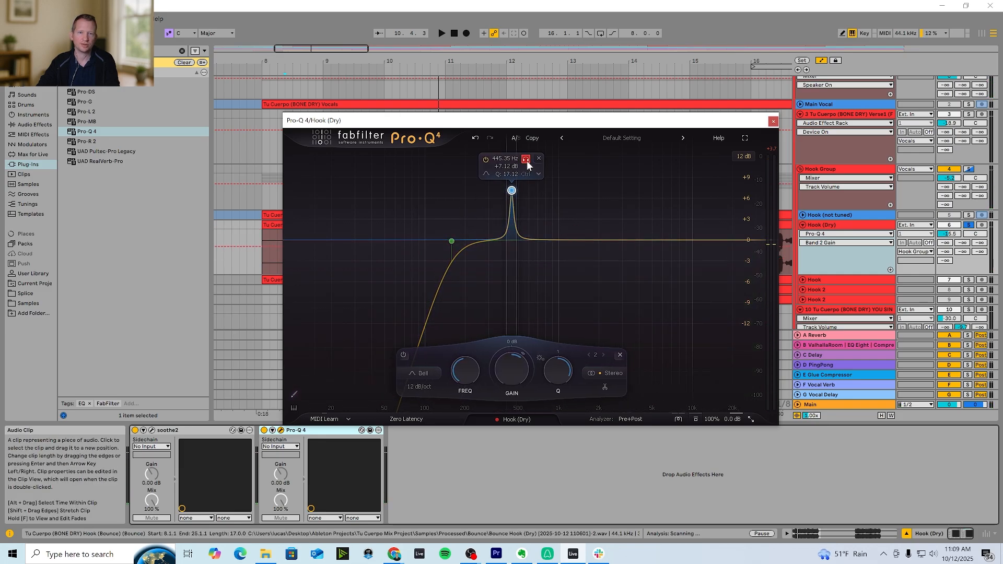
key("space")
left_click_drag(527, 161, 644, 236)
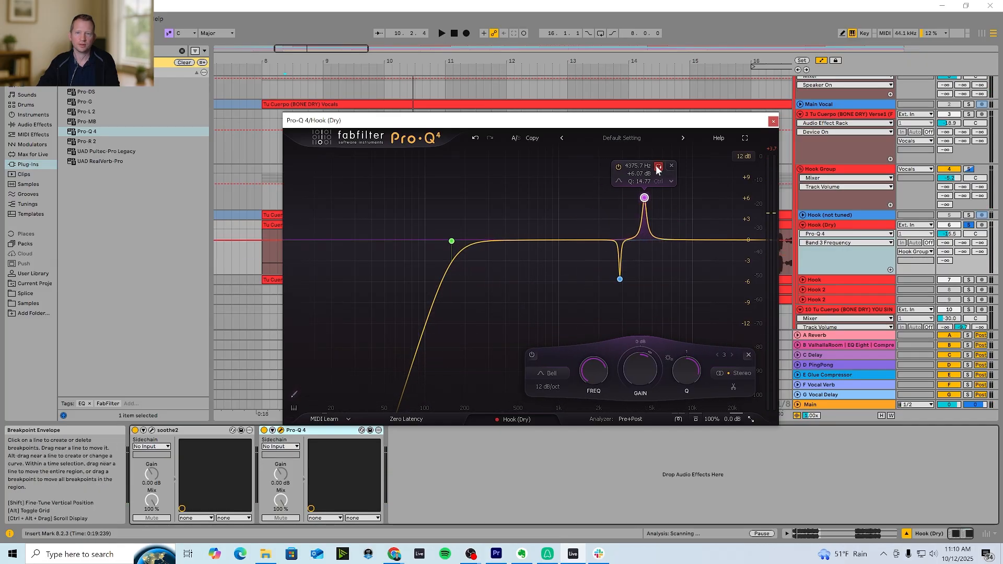
Sweep a second narrow bell through the upper mids and set it to a cut of about 5.3 dB at 5 kHz, Q 40.
left_click_drag(656, 165, 653, 272)
key("space")
key("space")
scroll(654, 248, "up", 3)
scroll(653, 272, "up", 1)
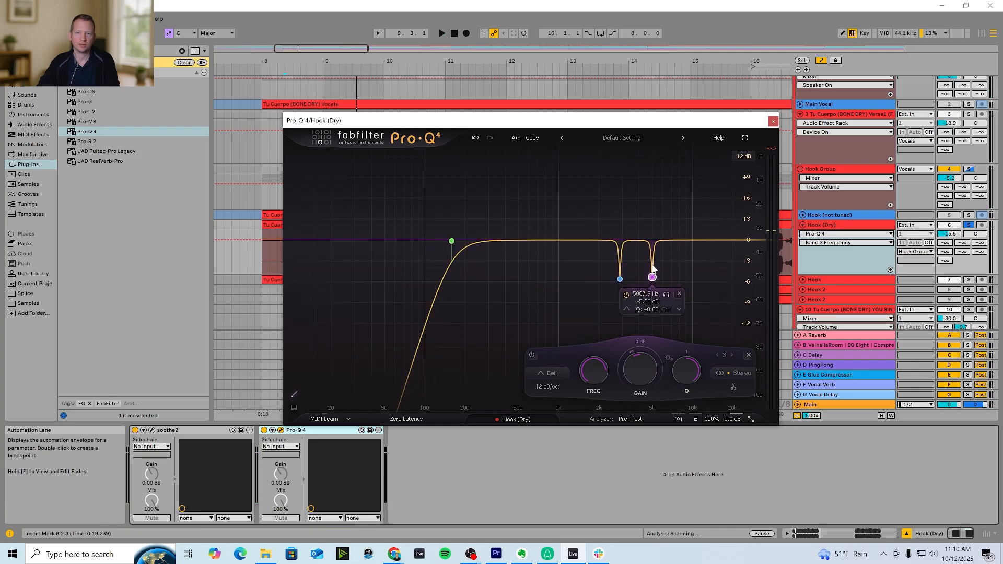
Add a broad high-frequency bell boost of about 2.9 dB at 9.8 kHz with Q 0.444 while auditioning the vocal.
left_click(676, 230)
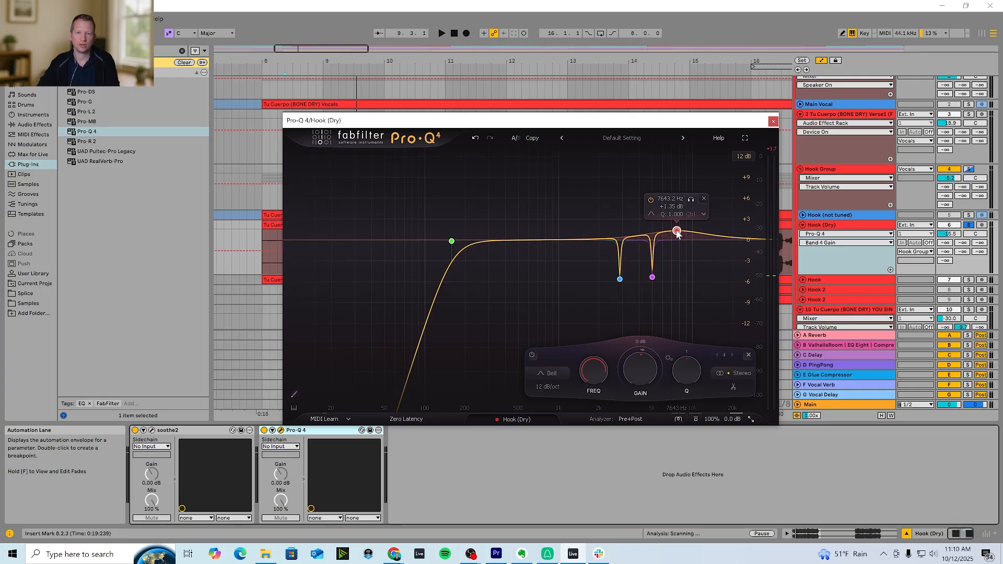
left_click_drag(676, 231, 690, 207)
key("space")
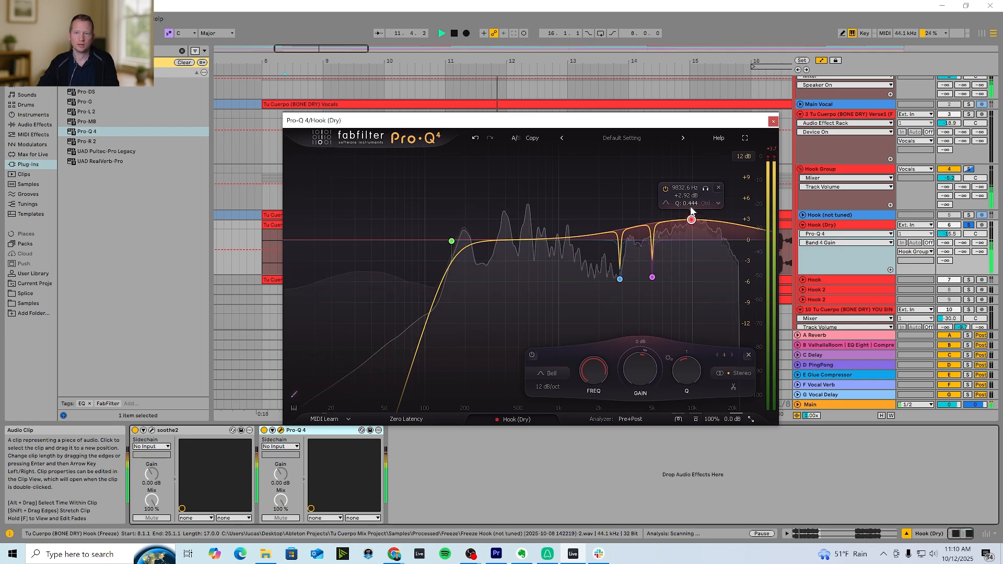
key("space")
Toggle Pro-Q 4 off and on during playback to compare the vocal with and without the EQ.
left_click(265, 429)
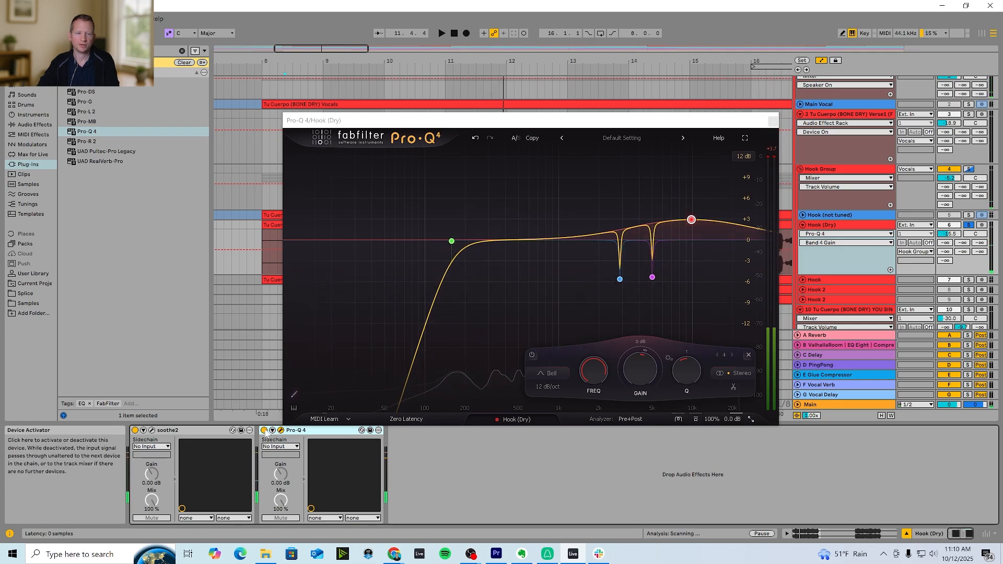
left_click(264, 430)
key("space")
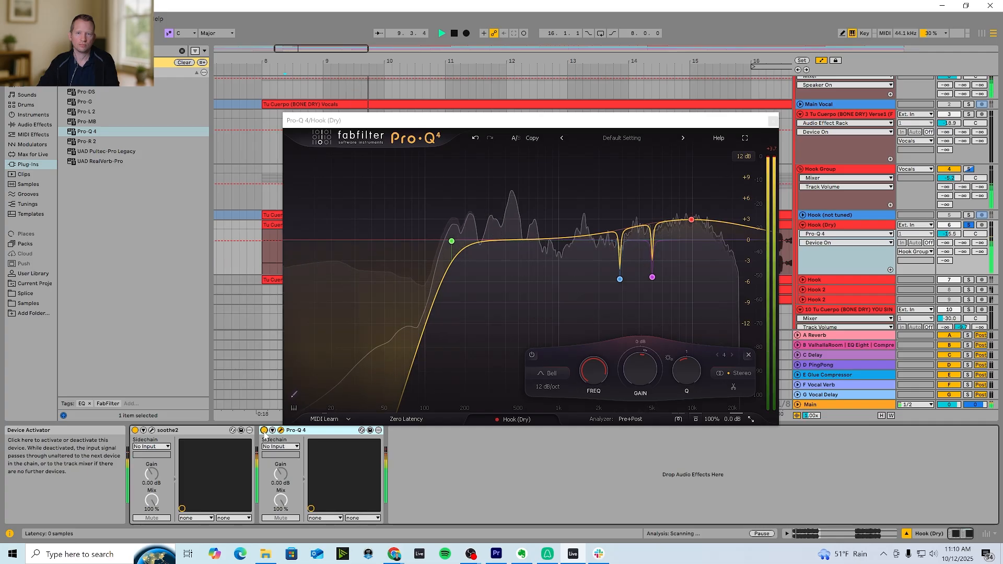
left_click(265, 429)
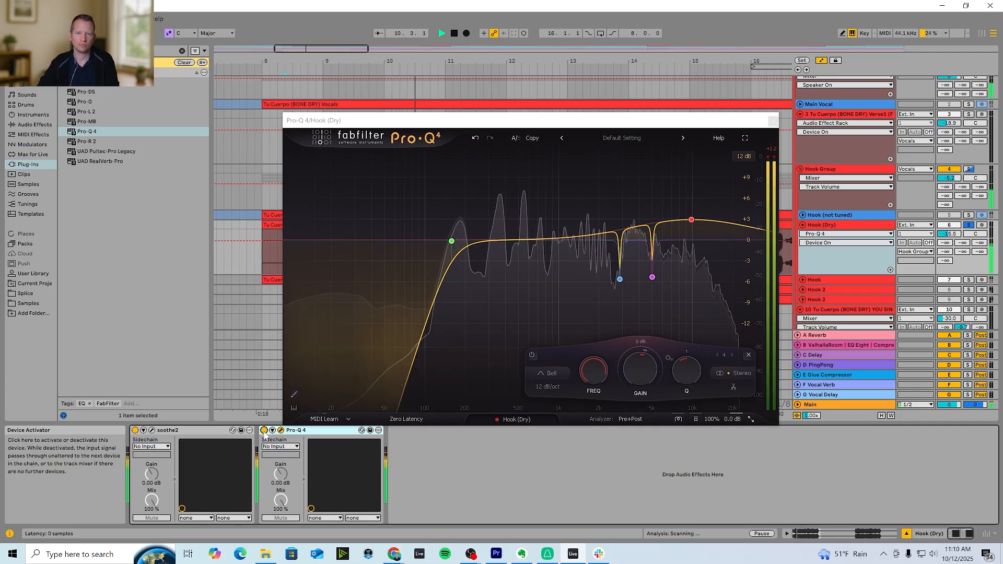
Fine-tune the broad high-frequency boost to about 2.8 dB near 10 kHz.
left_click_drag(691, 222, 693, 224)
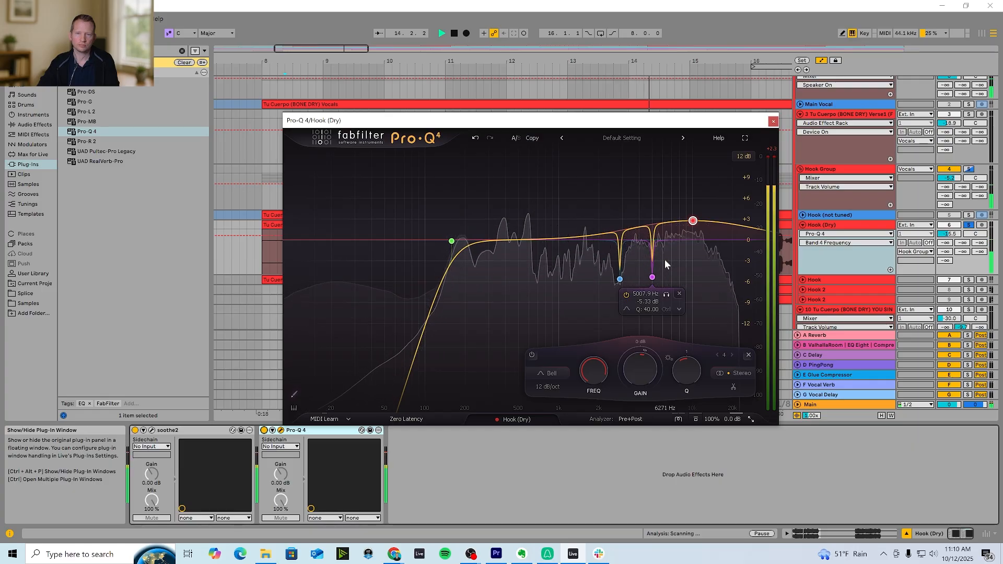
key("space")
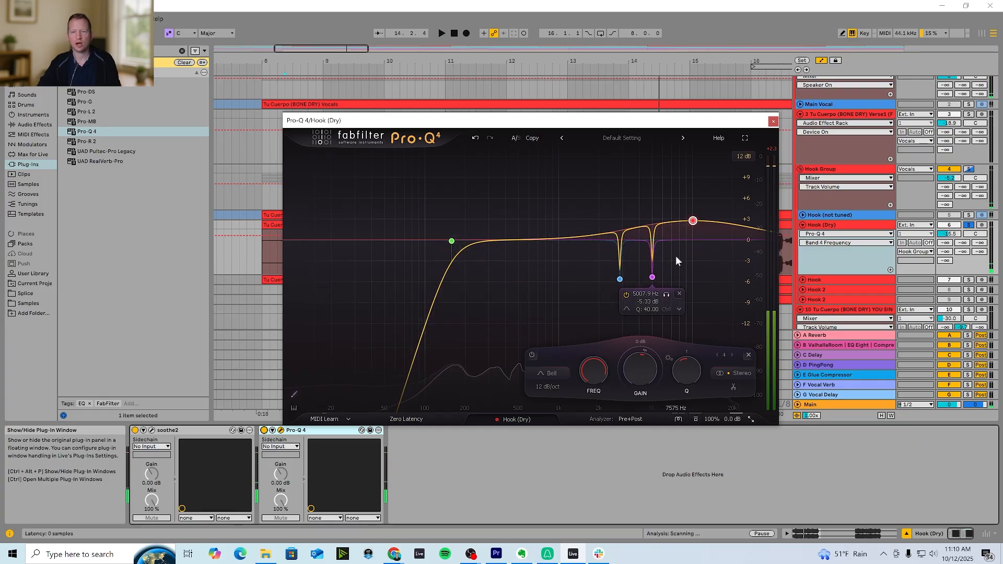
mouse_move(693, 224)
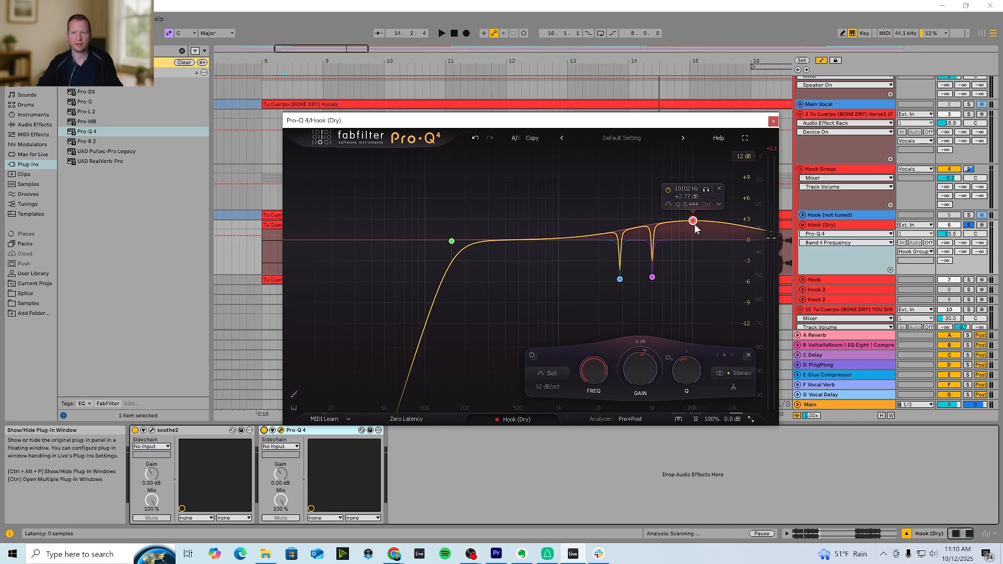
left_click_drag(692, 224, 689, 224)
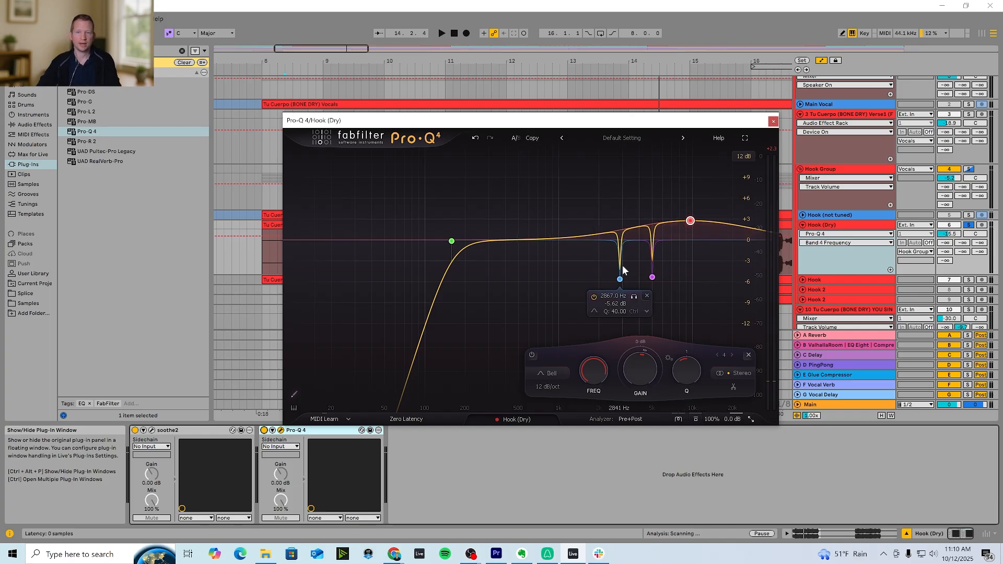
Close the Pro-Q 4 window and unsolo the Hook (Dry) track.
left_click(772, 121)
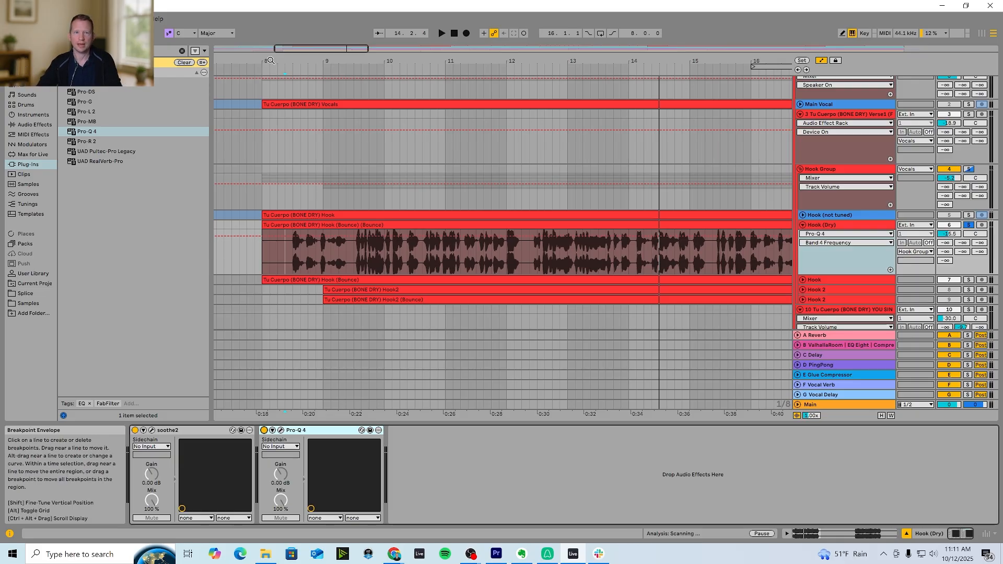
left_click_drag(316, 57, 323, 57)
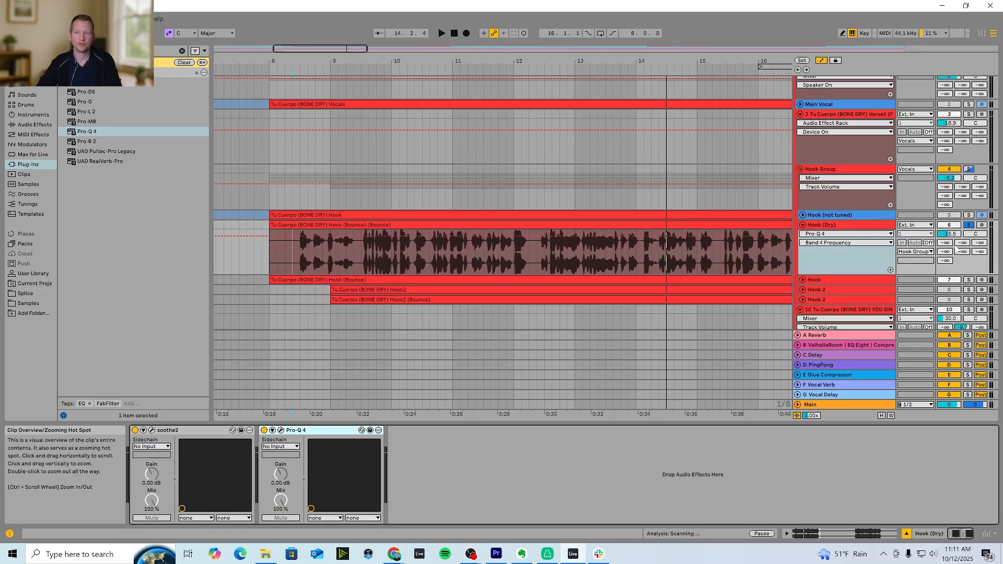
left_click(969, 224)
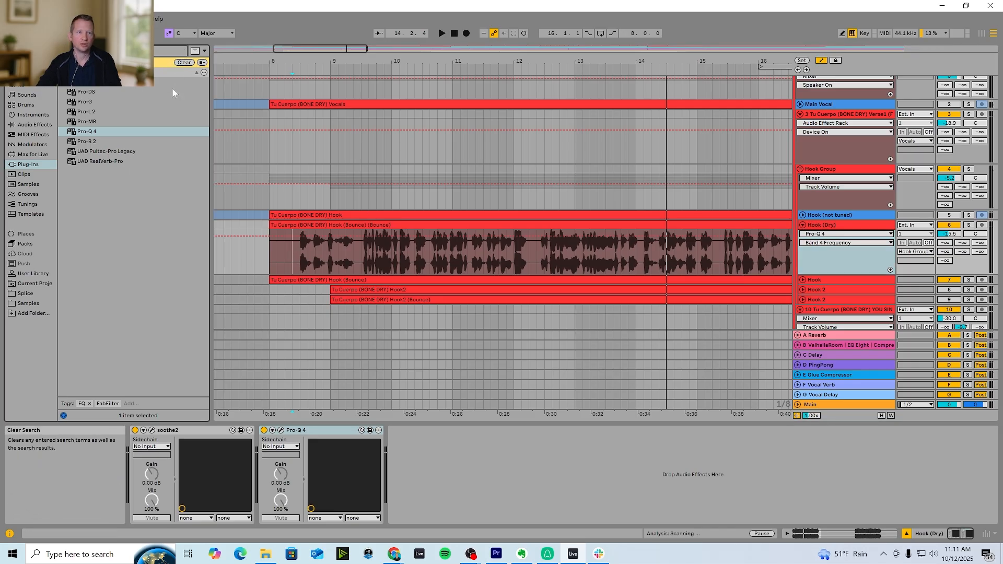
Search the plug-ins for "cla" and add CLA-76 Mono followed by CLA-2A Mono after Pro-Q 4 on the Hook (Dry) track.
left_click(184, 62)
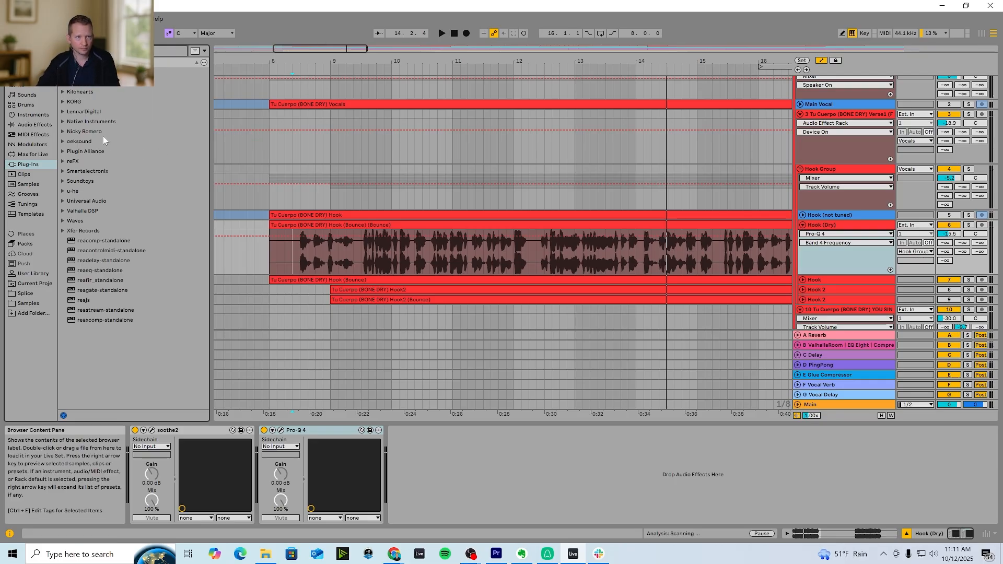
type("cla")
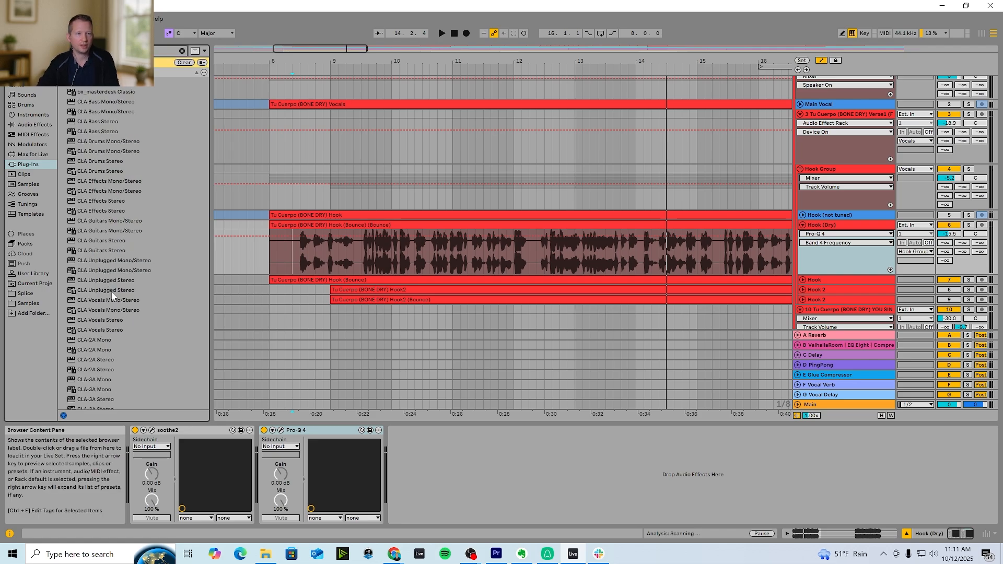
scroll(104, 360, "down", 3)
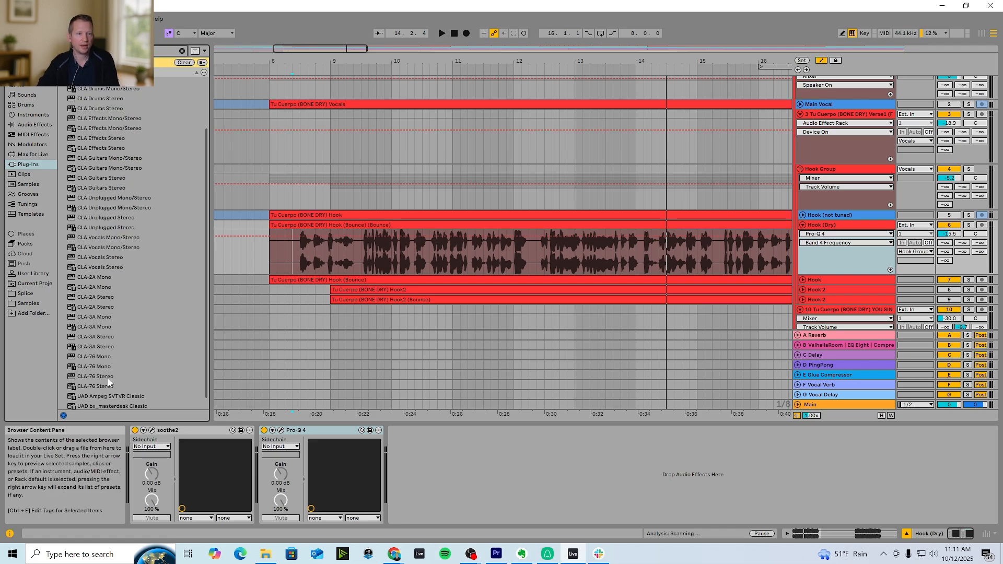
left_click(87, 367)
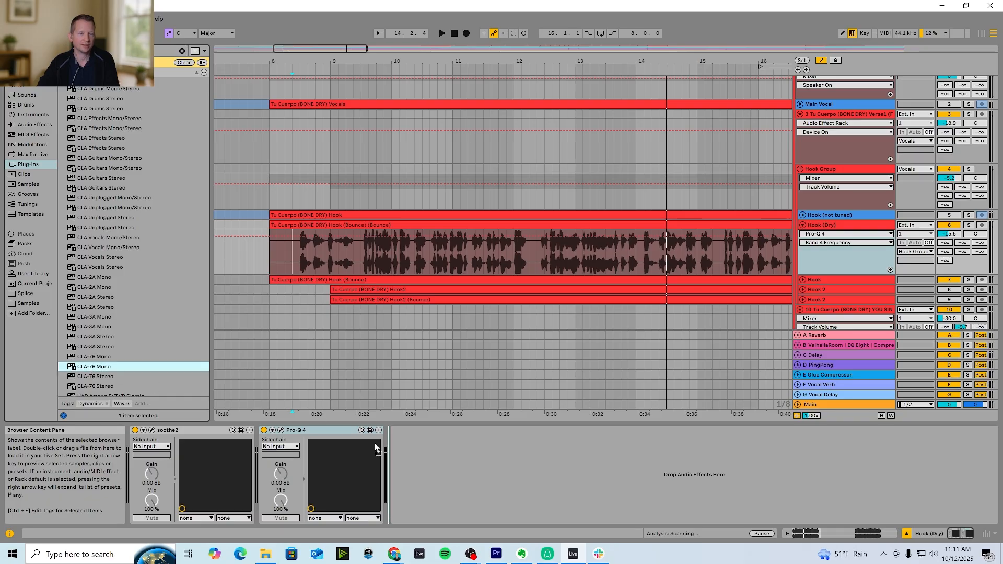
key("Return")
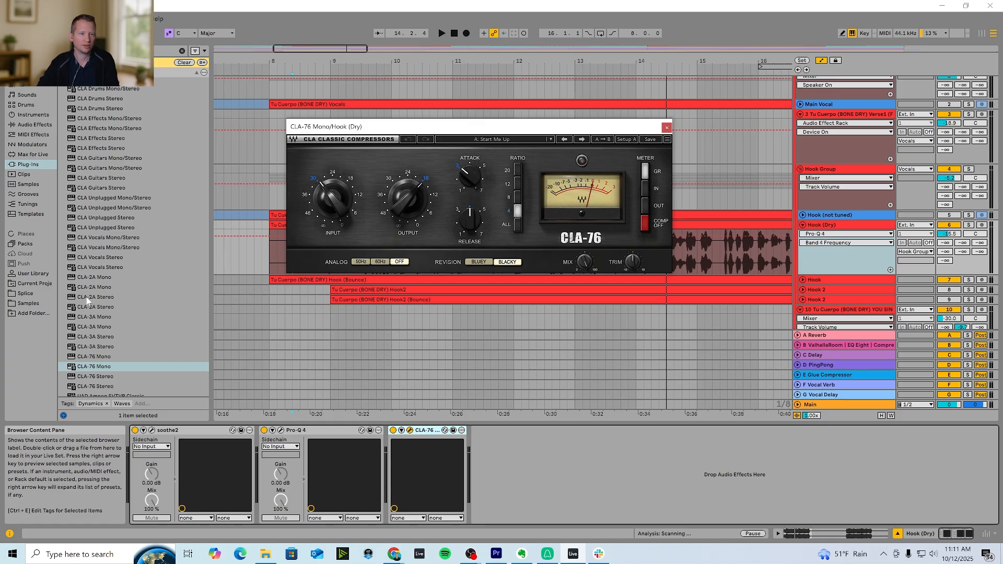
left_click(87, 287)
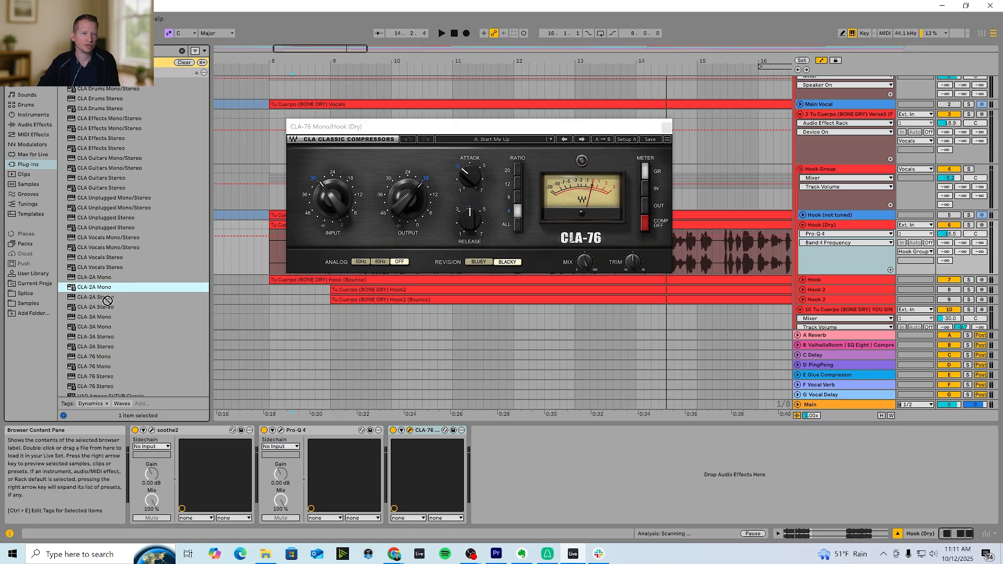
left_click_drag(107, 301, 505, 475)
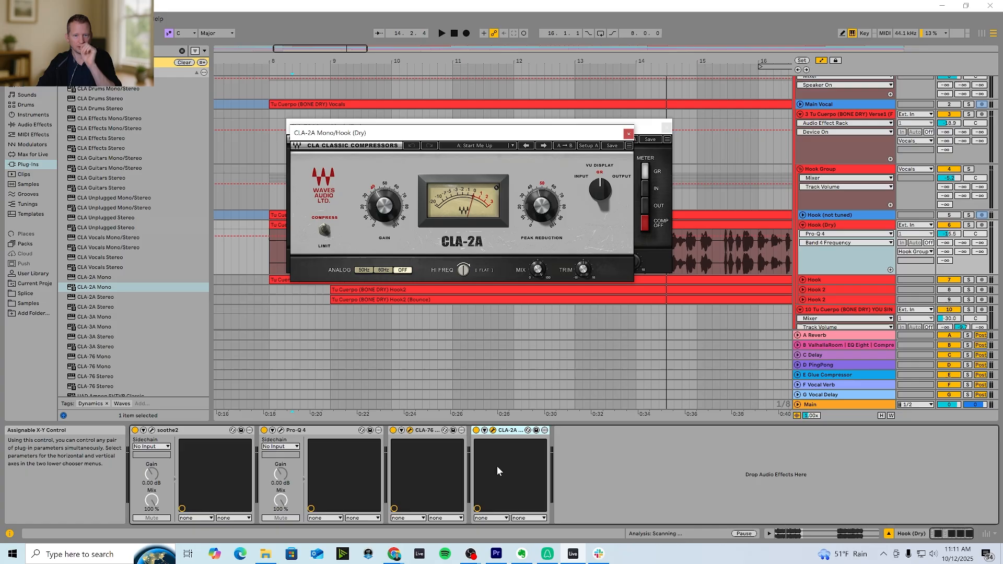
View the CLA-76 and CLA-2A compressor windows side by side, and close both.
left_click_drag(506, 133, 798, 194)
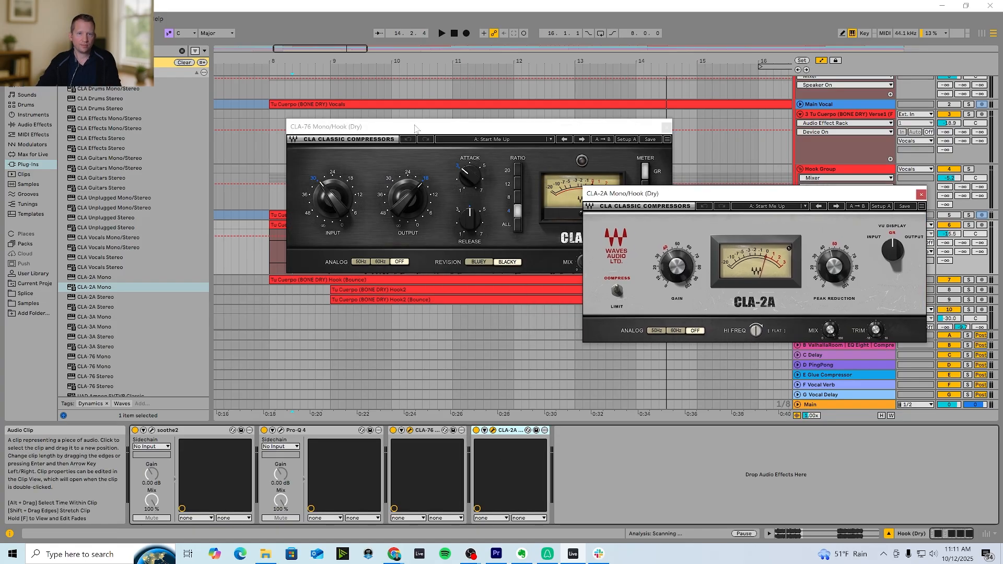
left_click_drag(414, 128, 288, 128)
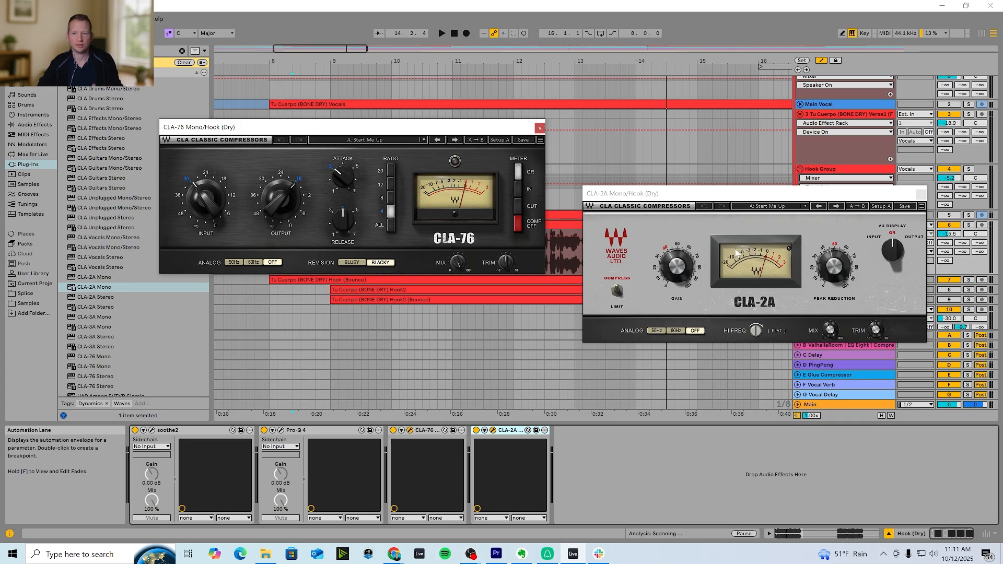
left_click(921, 194)
left_click(539, 128)
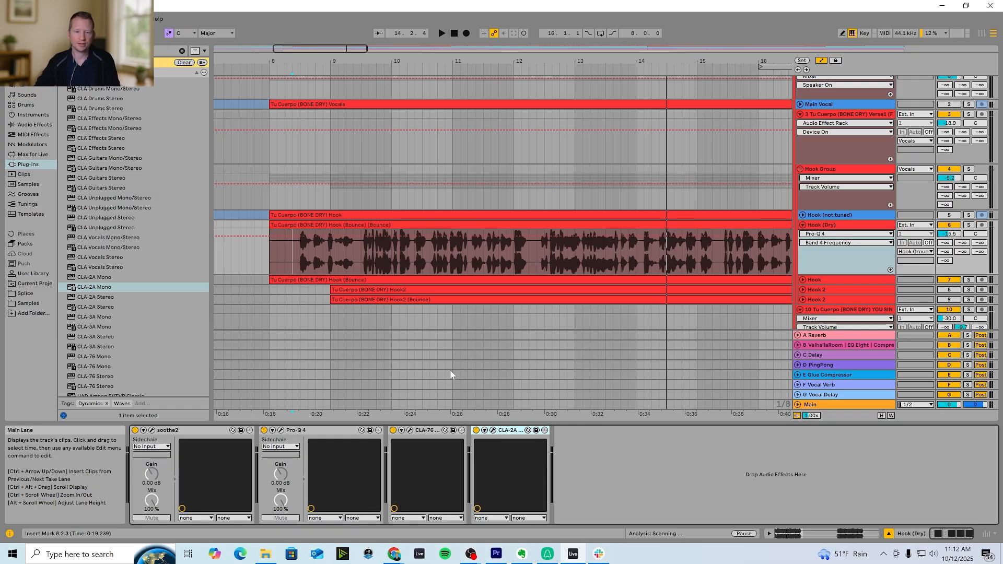
Group the CLA-76 and CLA-2A compressors into a rack and delete that rack from the Hook (Dry) track.
left_click(433, 431)
left_click(505, 431)
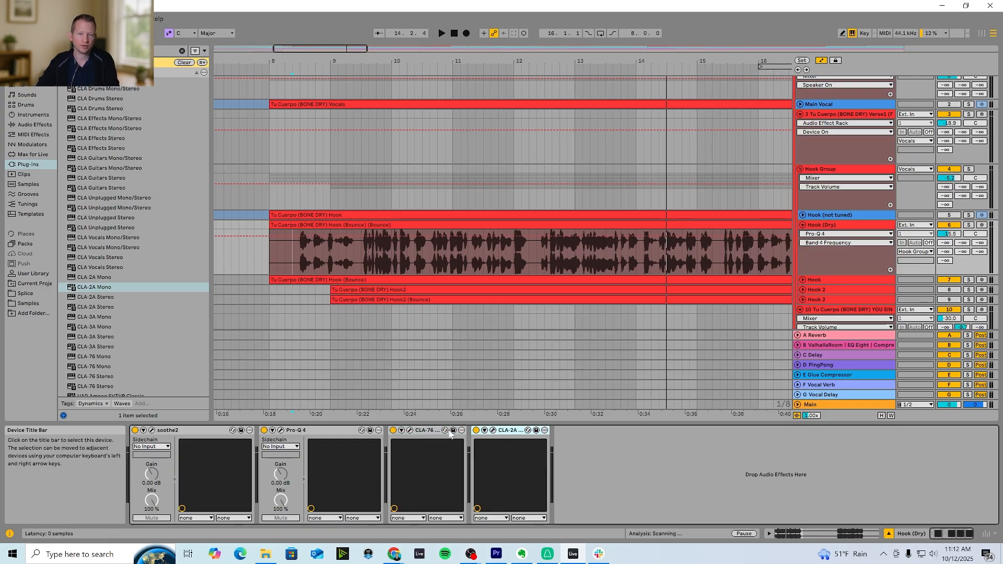
left_click(431, 433, "shift")
key("ctrl+g")
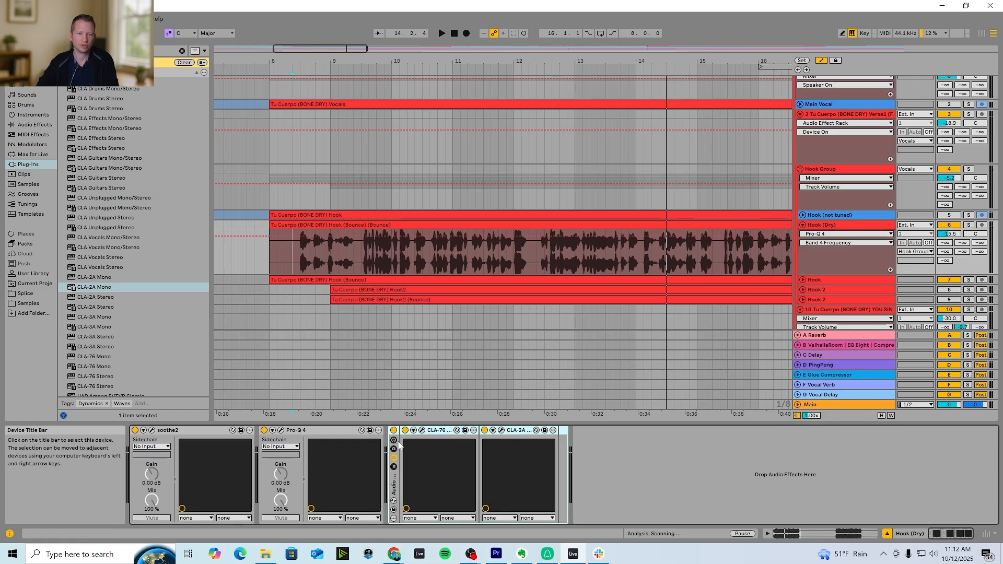
right_click(395, 475)
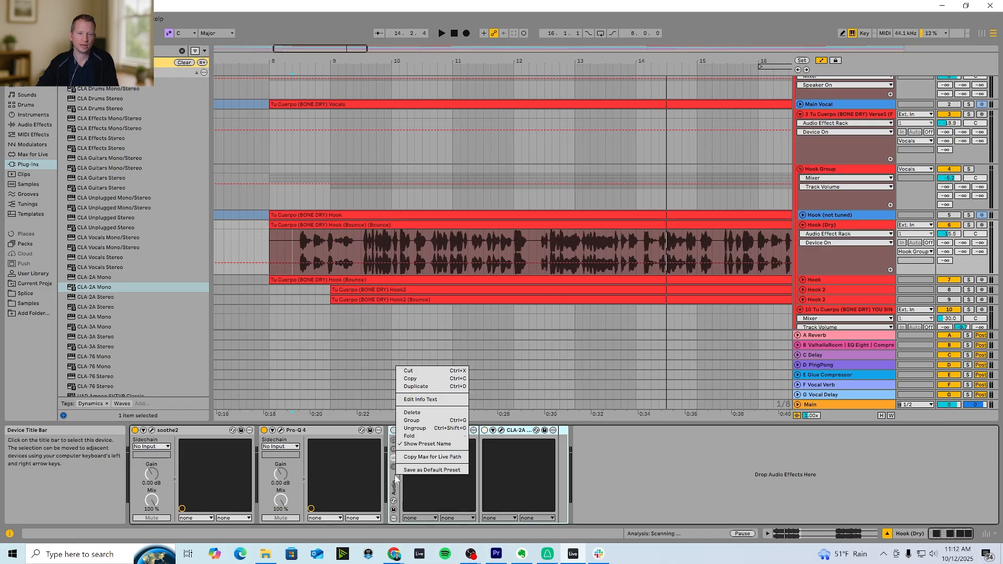
Search the audio effects for "com" and add the stock Compressor after Pro-Q 4 on the Hook (Dry) track.
left_click(15, 144)
left_click(73, 50)
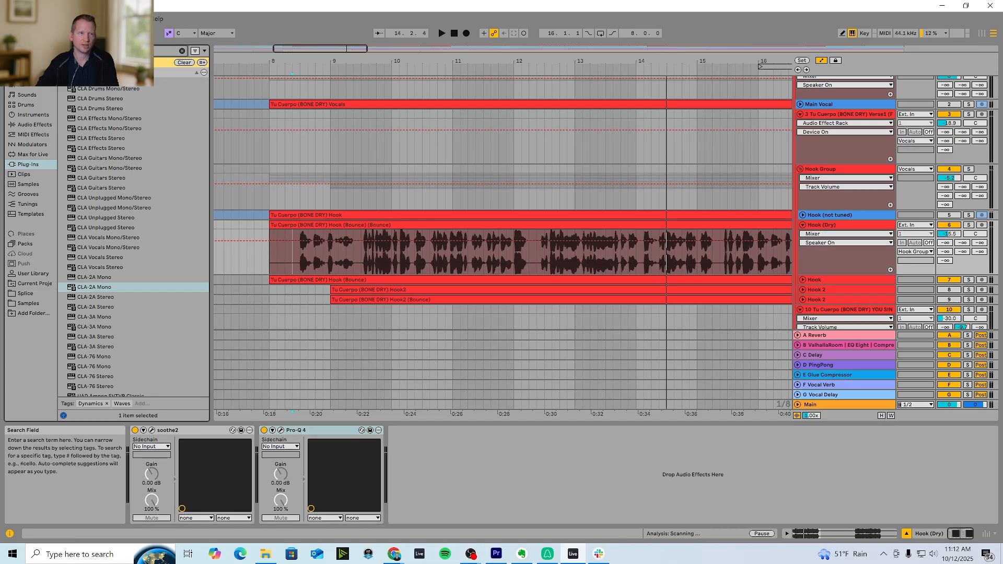
type("com")
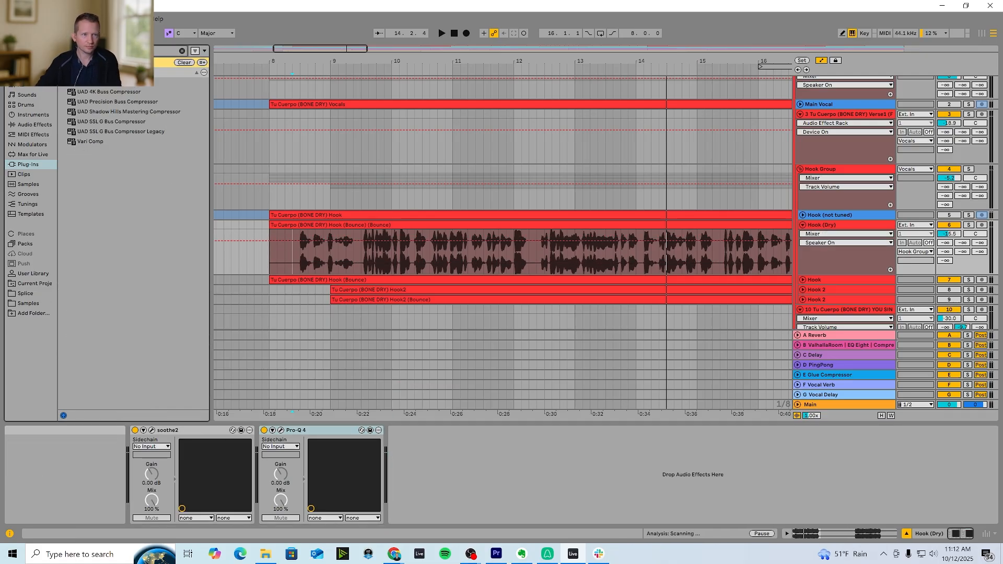
left_click(35, 124)
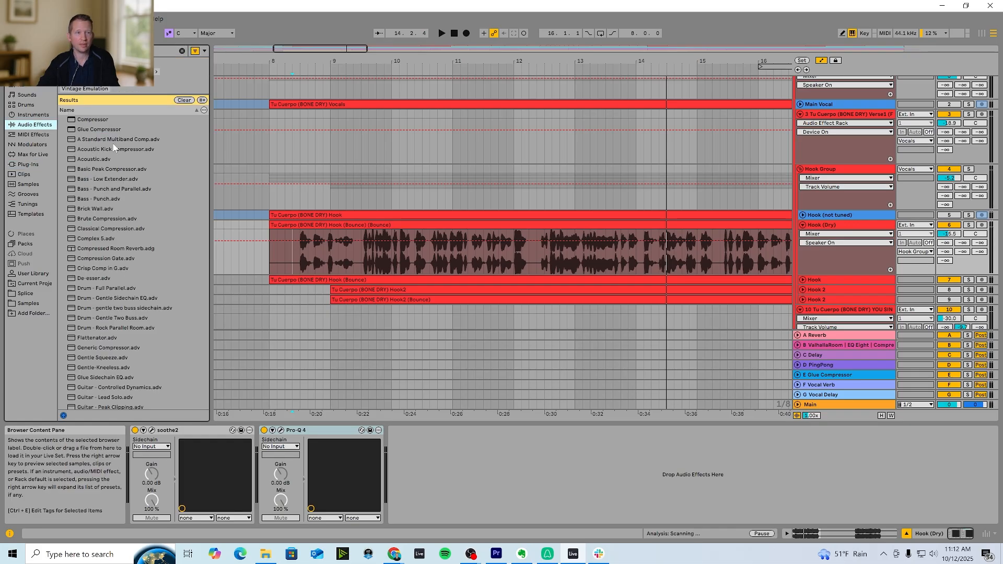
left_click(96, 122)
left_click_drag(441, 462, 481, 475)
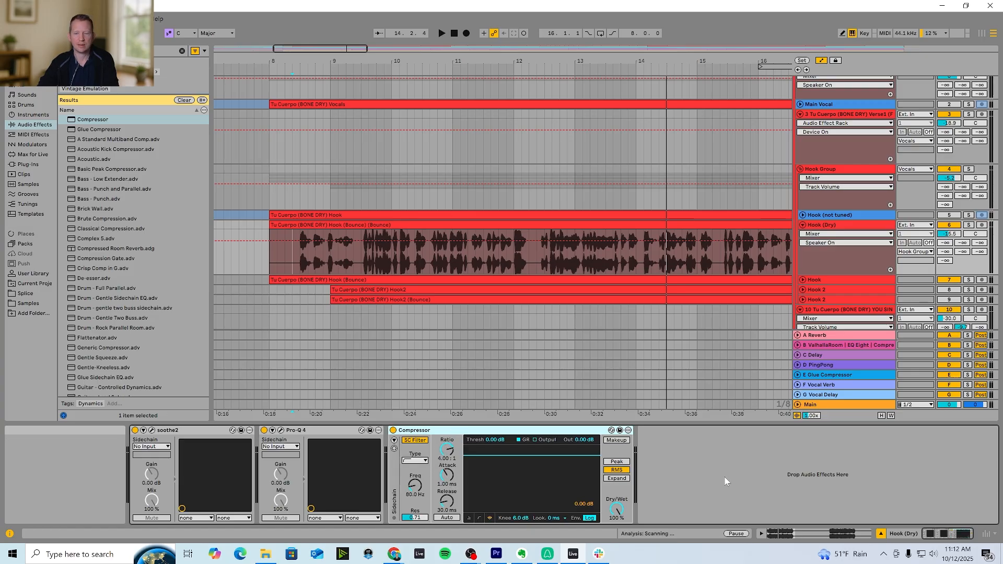
Set the Compressor to Peak mode with a 10.7:1 ratio and a 0.07 ms attack, and return to the hook's start.
left_click(617, 463)
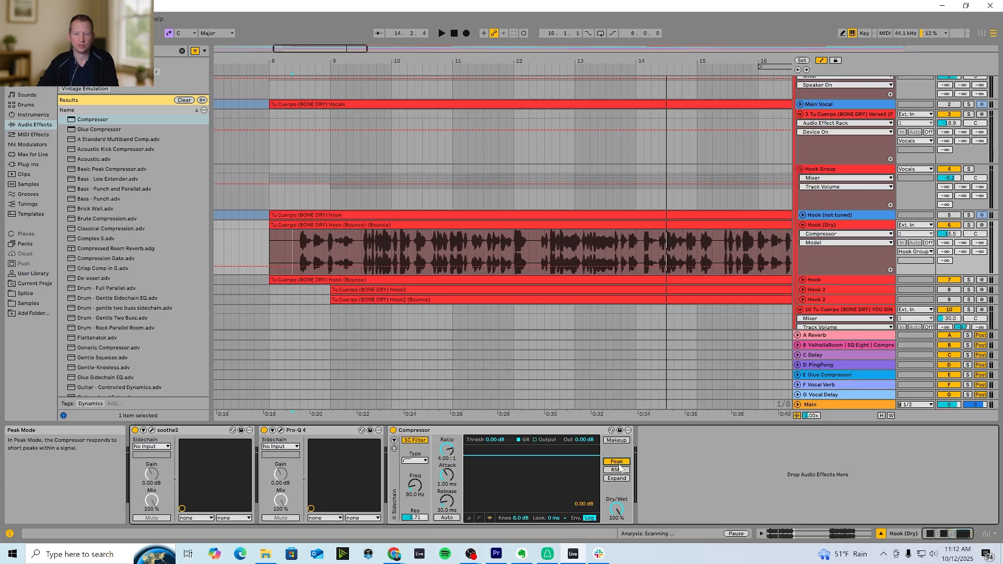
left_click(446, 458)
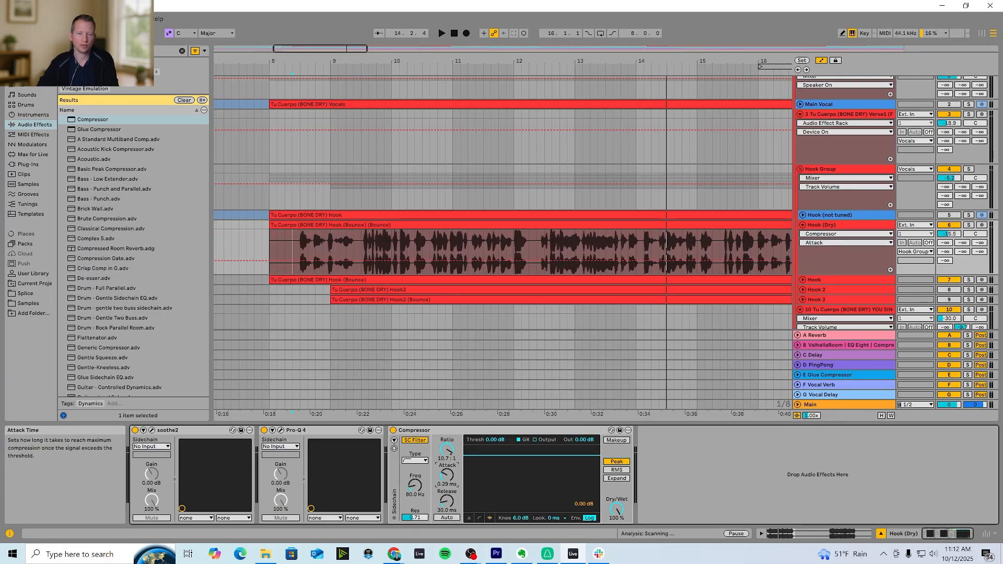
left_click(299, 252)
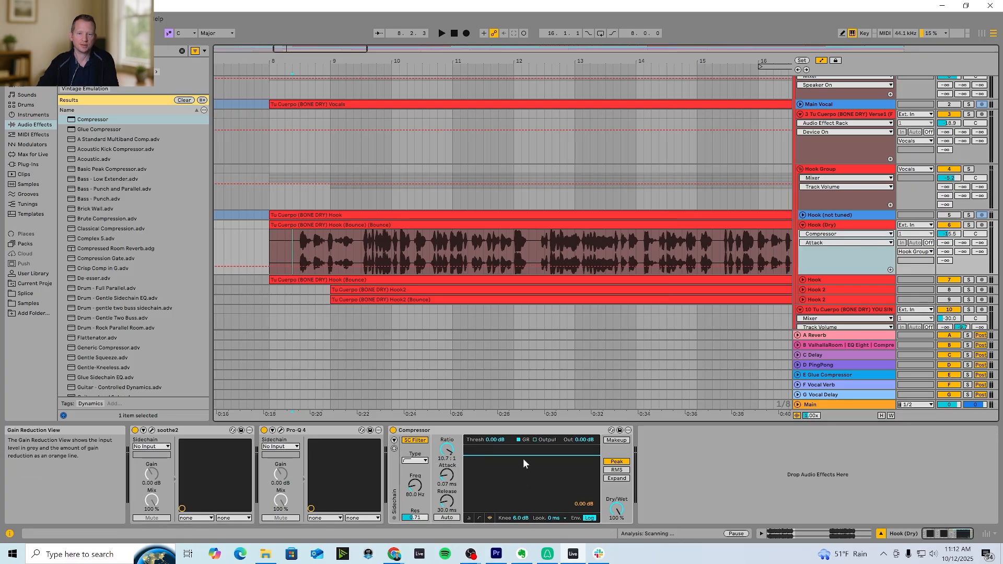
Play the hook with the duplicate Hook track muted, lower the Compressor's threshold to -12.3 dB and raise its output gain to 3.38 dB.
key("space")
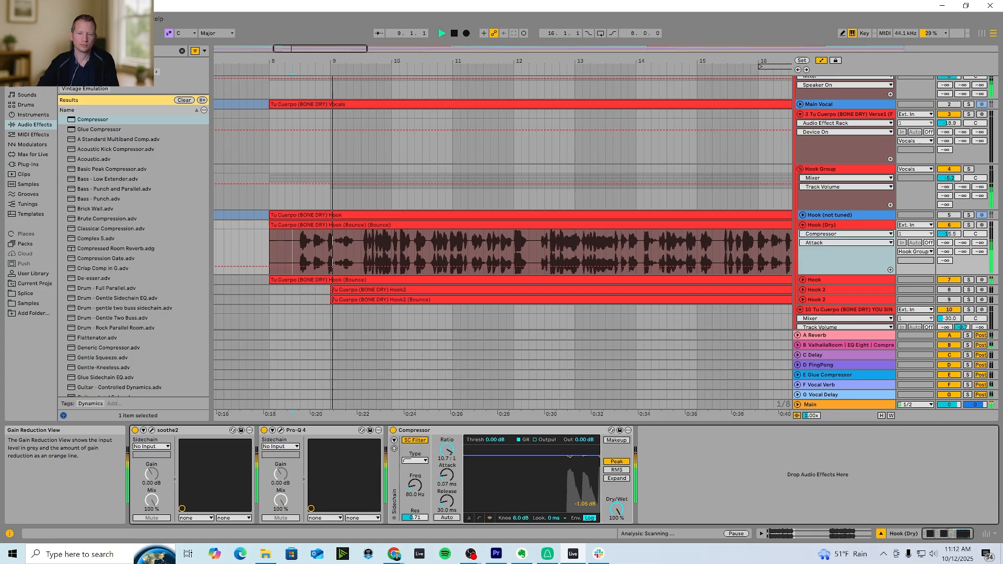
left_click_drag(525, 456, 526, 457)
key("space")
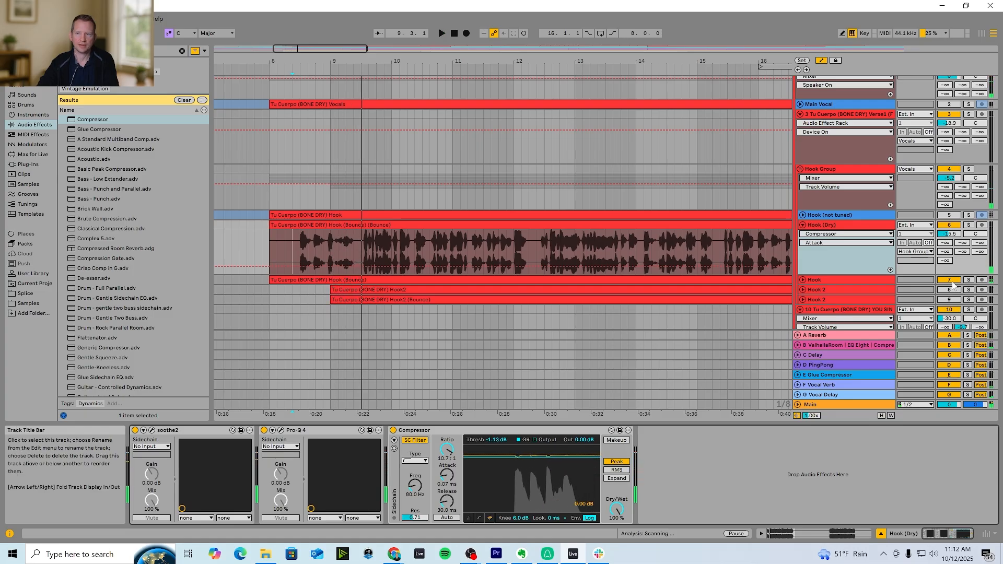
key("space")
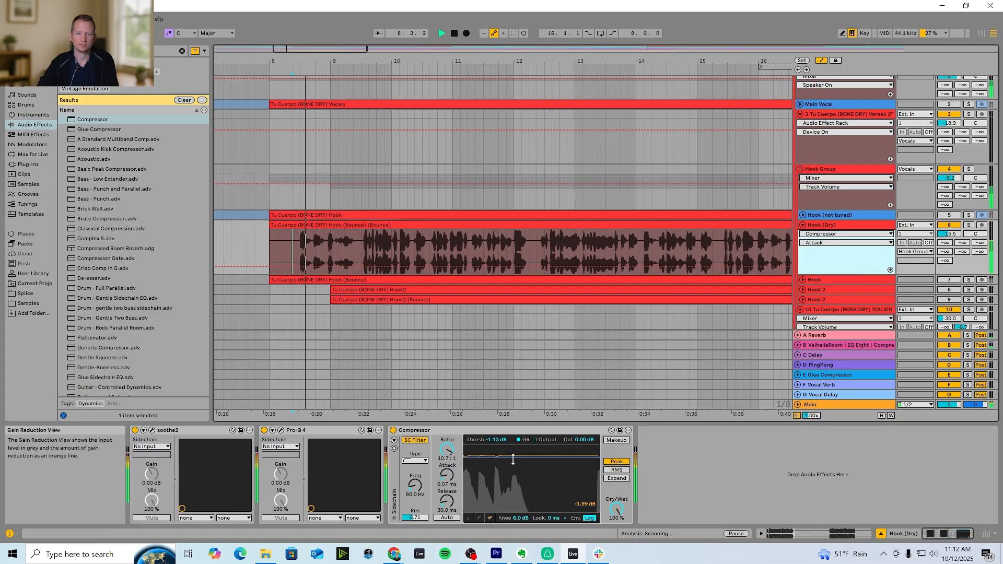
left_click_drag(513, 458, 594, 476)
key("space")
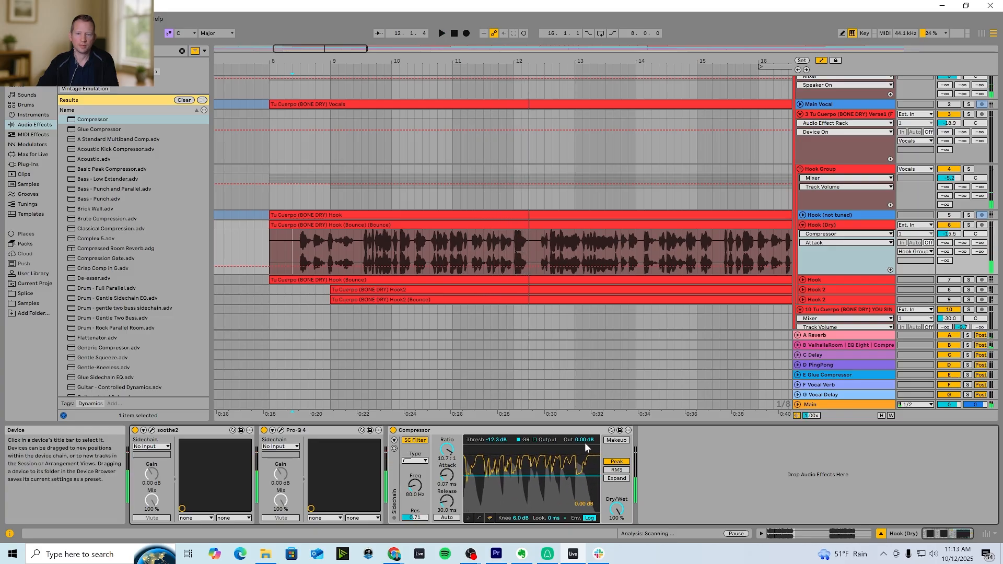
left_click_drag(579, 441, 580, 436)
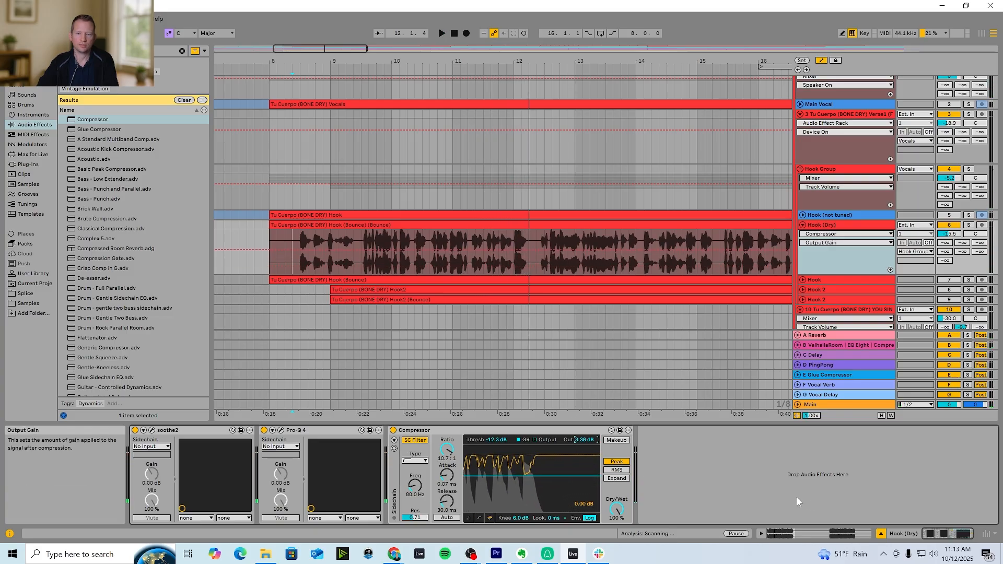
Add a second Compressor after the first with a 10.2 ms attack, and lower its threshold to -20.2 dB during playback.
left_click_drag(83, 121, 757, 484)
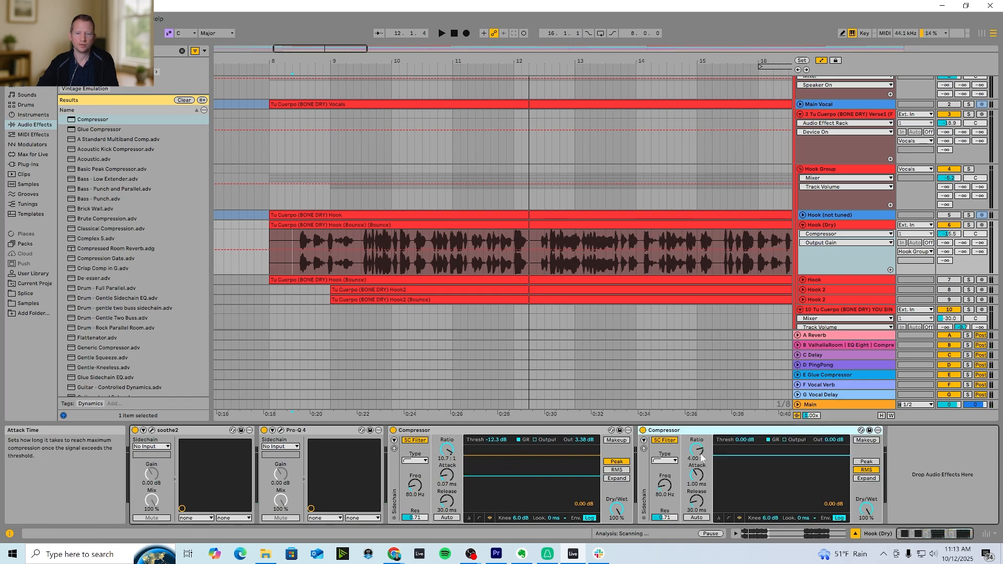
left_click_drag(696, 487, 697, 483)
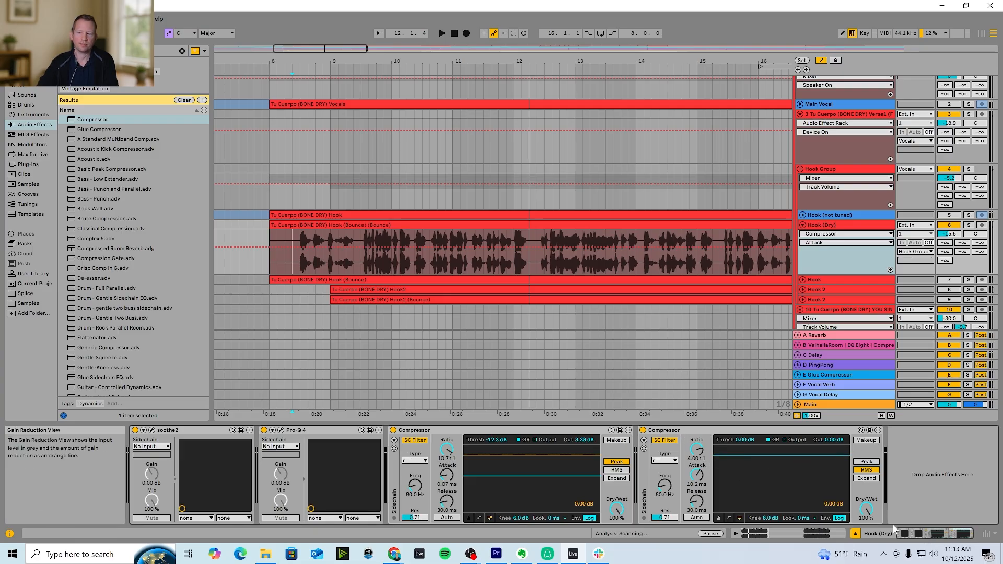
key("space")
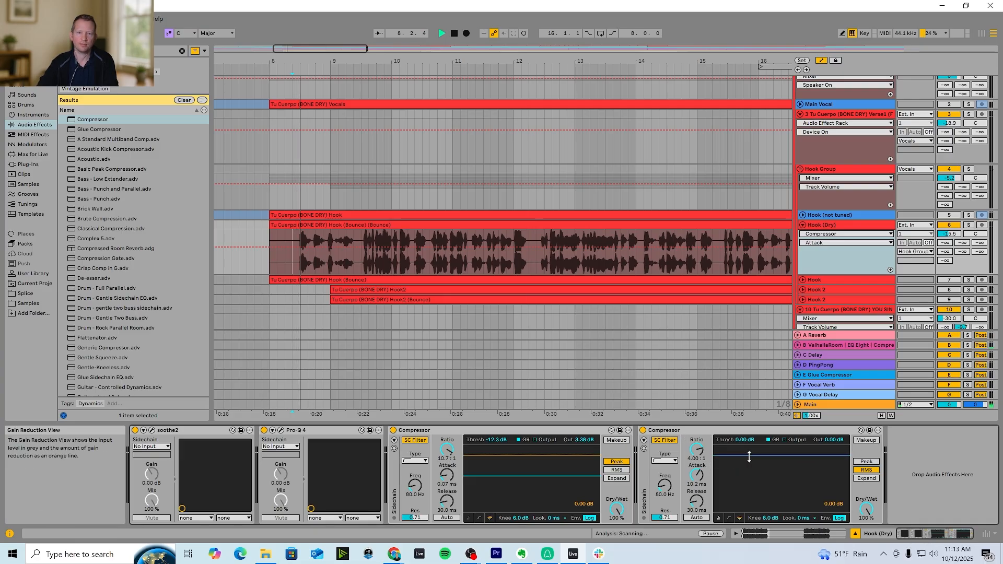
left_click_drag(749, 457, 749, 489)
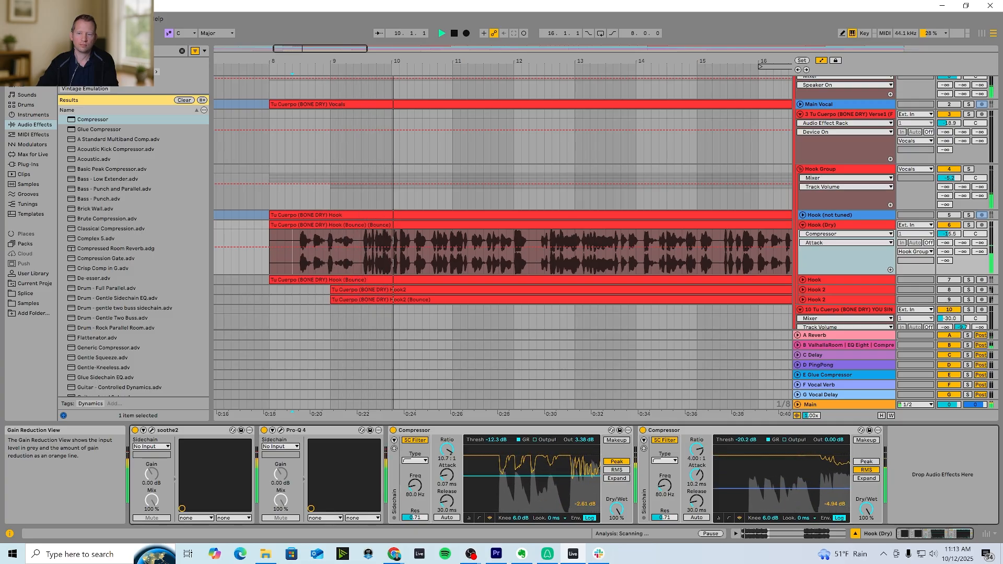
Switch the second Compressor to Peak mode, raise its output gain to 6.19 dB and listen to the hook.
left_click(866, 461)
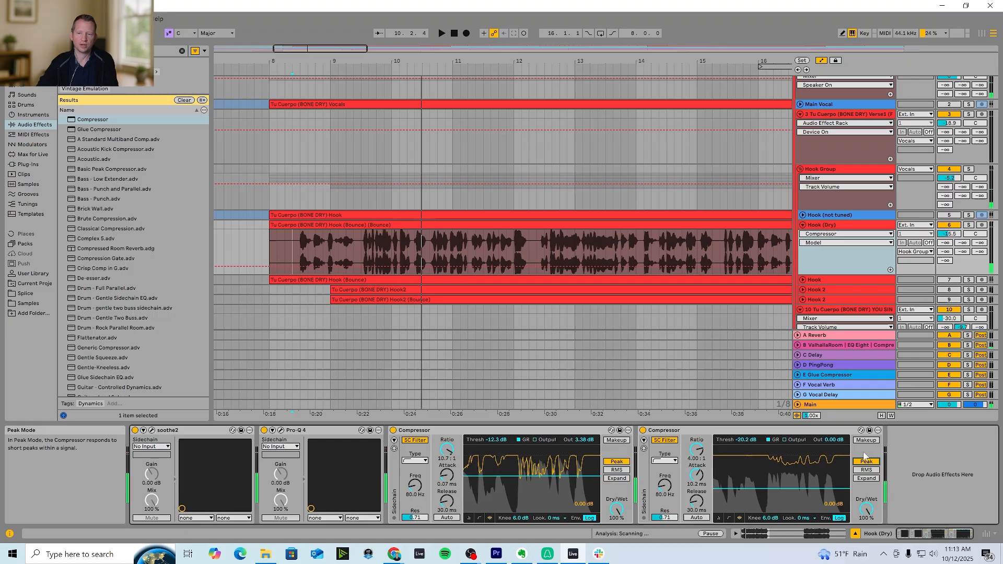
mouse_move(830, 439)
left_mouse_down()
mouse_move(830, 425)
mouse_move(831, 446)
left_mouse_up()
key("space")
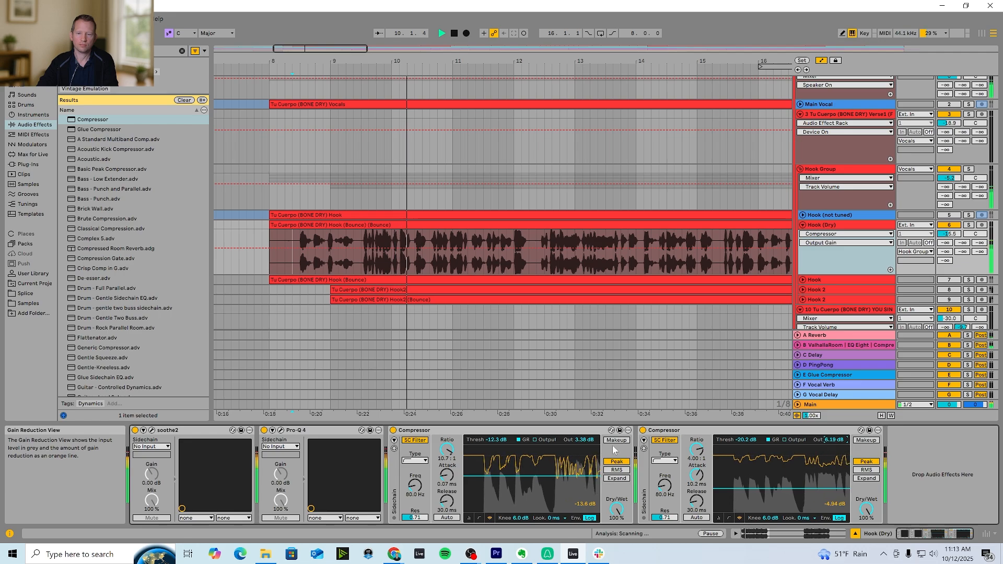
key("space")
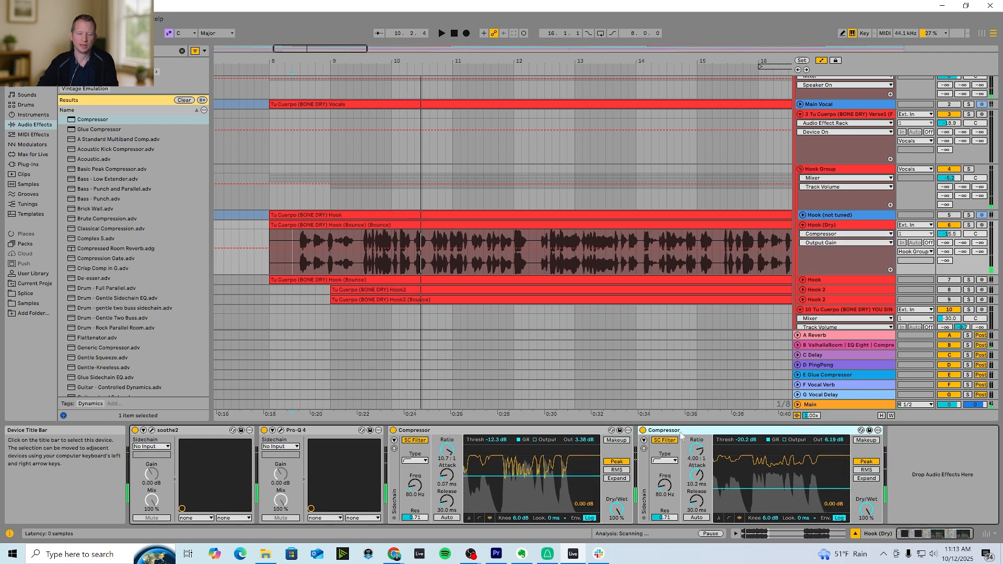
Group both Compressors together into one audio effect rack on the Hook (Dry) track.
key("ctrl+g")
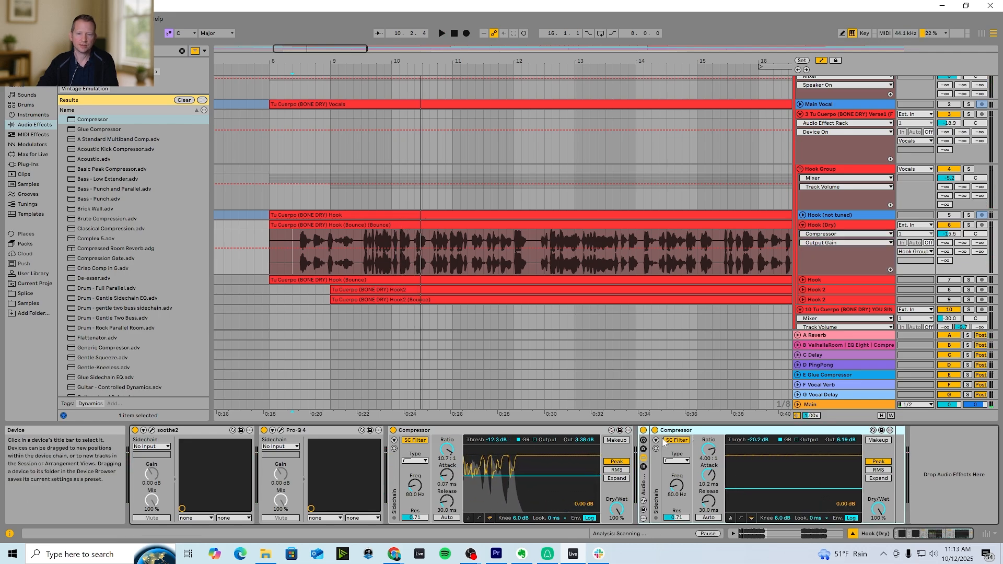
key("ctrl+z")
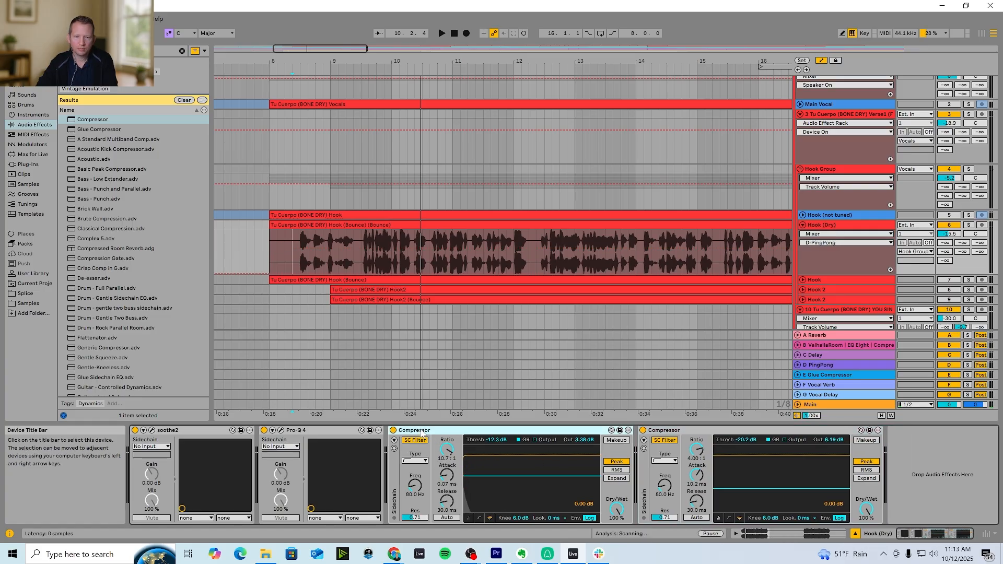
left_click(684, 429)
key("ctrl+g")
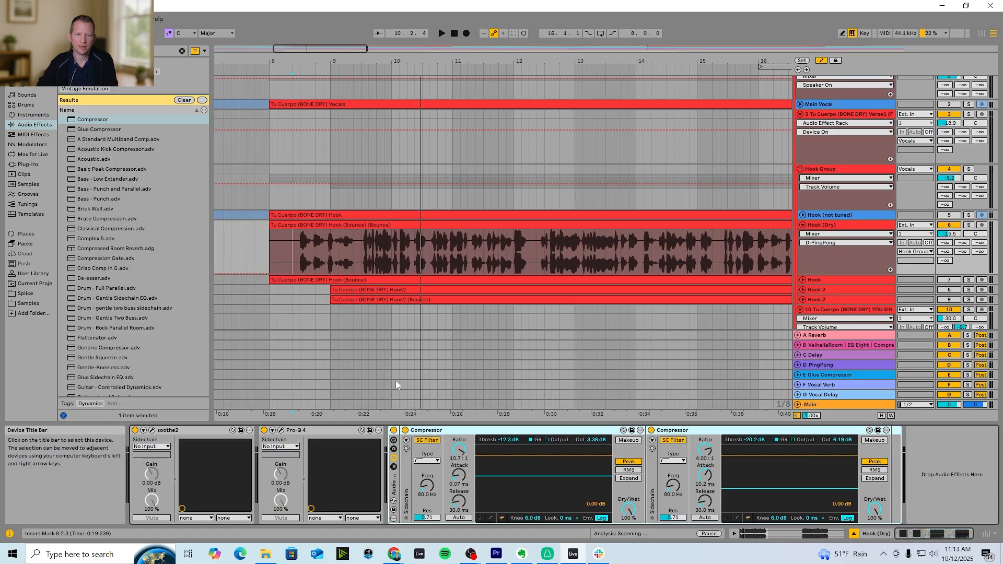
Play the hook with the compressor rack bypassed and re-enable the rack during playback to compare the sound.
left_click(394, 432)
key("space")
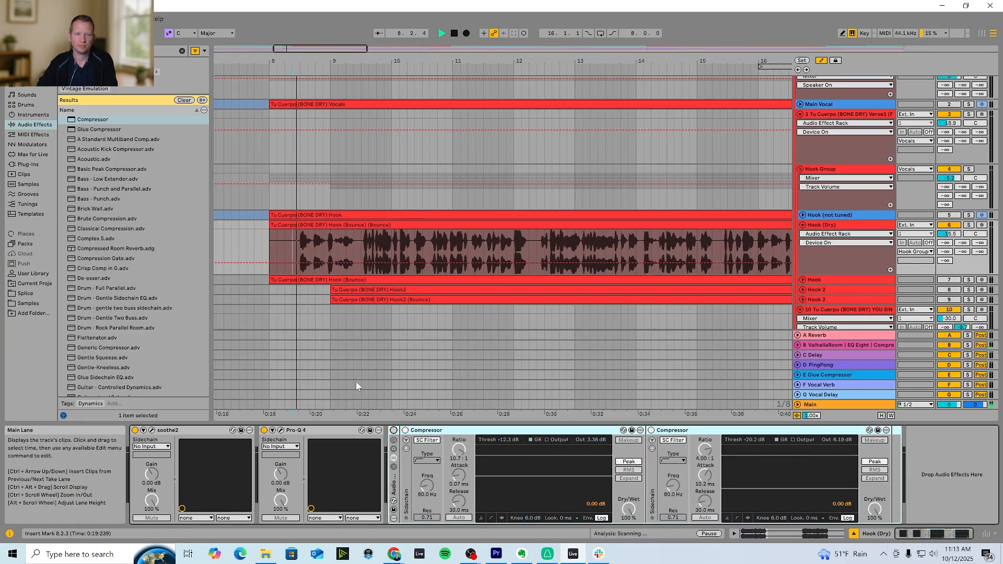
left_click(394, 430)
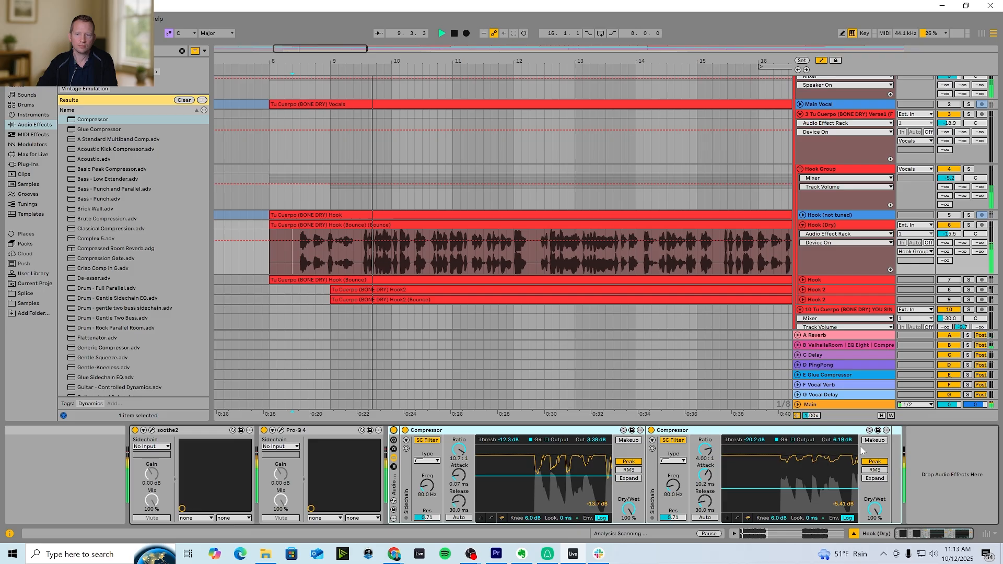
Raise the Hook (Dry) track's volume and reduce the second Compressor's output gain to 5.06 dB.
left_click(838, 440)
left_click_drag(949, 234, 950, 228)
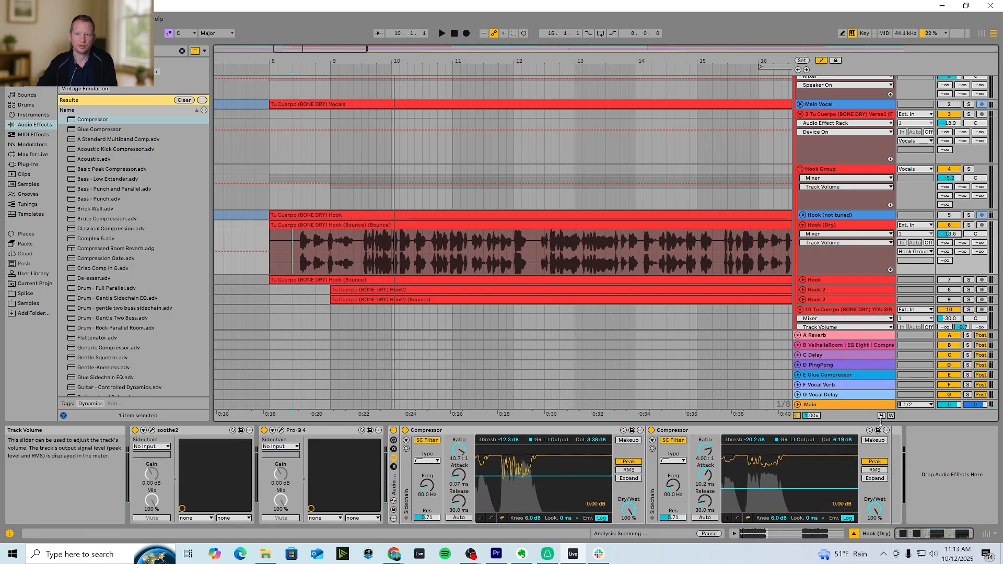
left_click(834, 440)
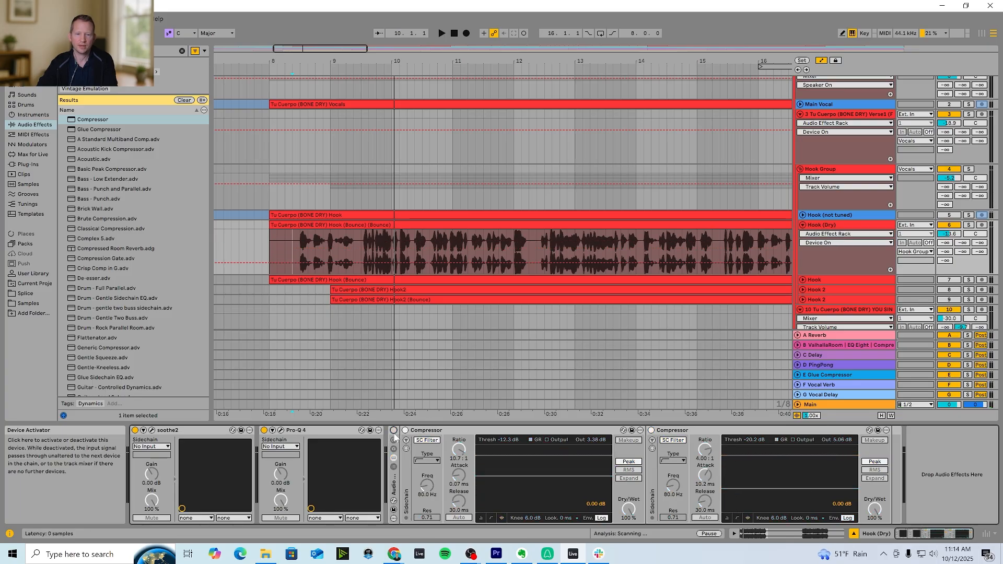
Play the hook from just after bar 8 with the compressor rack switched on and off to compare the sound.
left_click(293, 243)
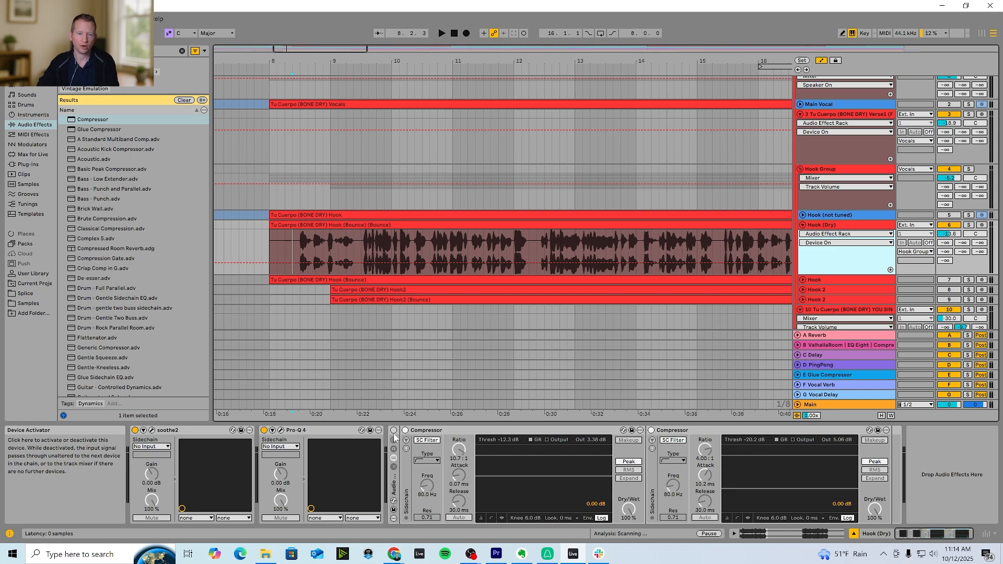
key("space")
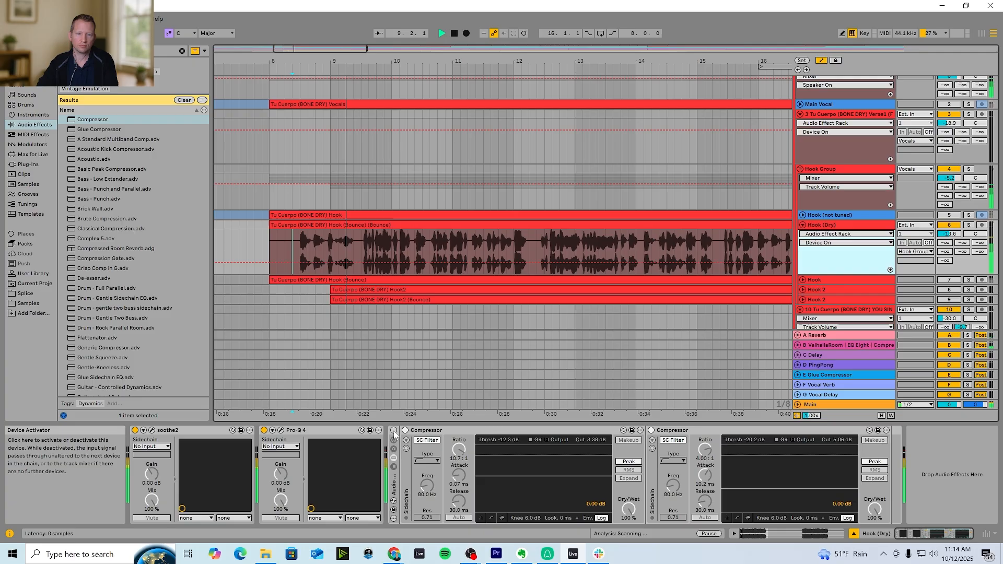
left_click(394, 431)
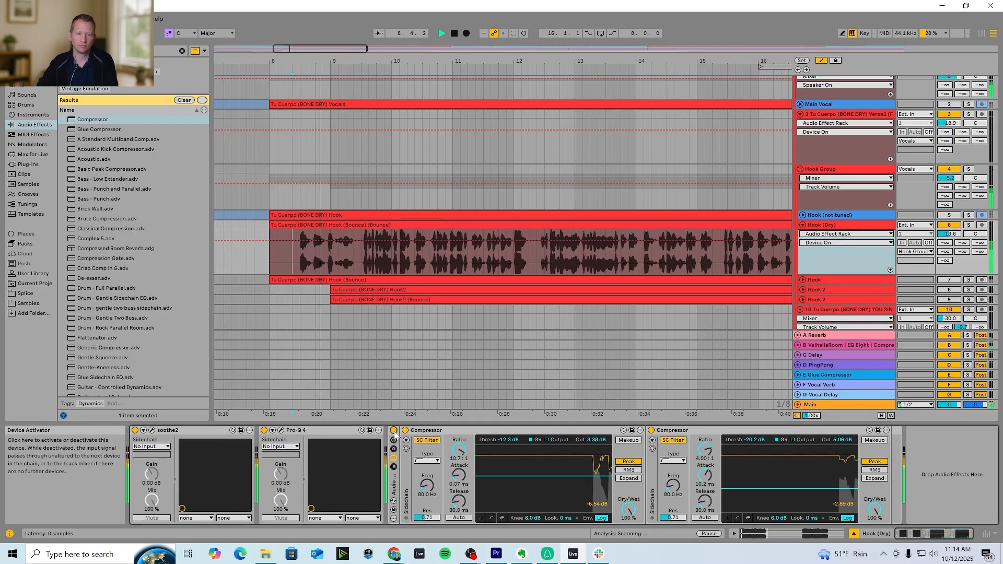
key("space")
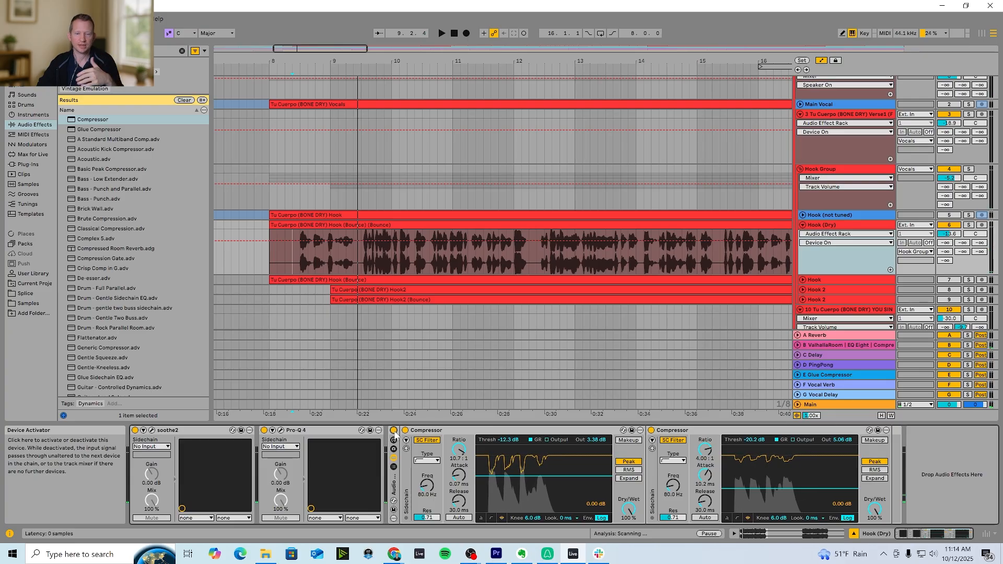
left_click(394, 431)
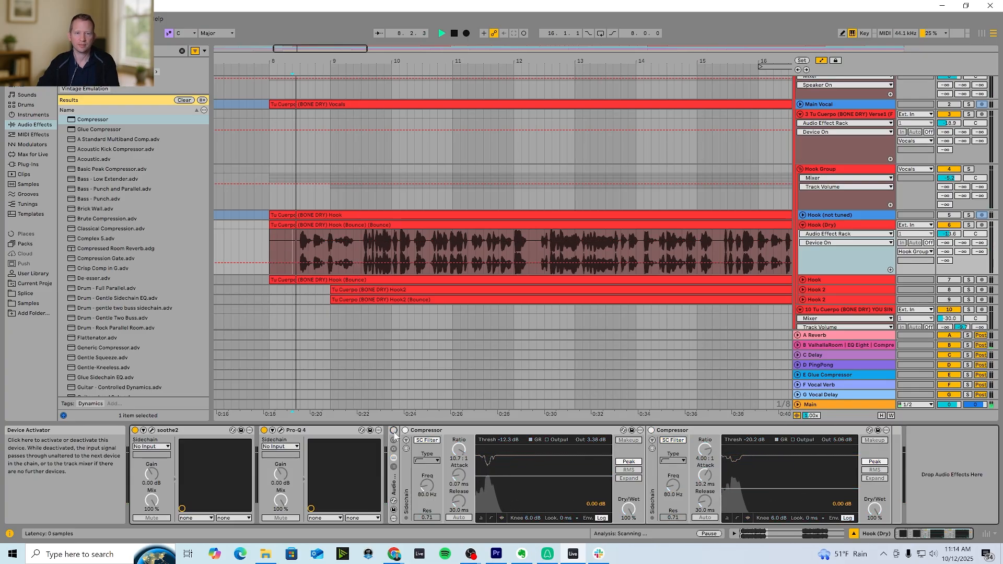
key("space")
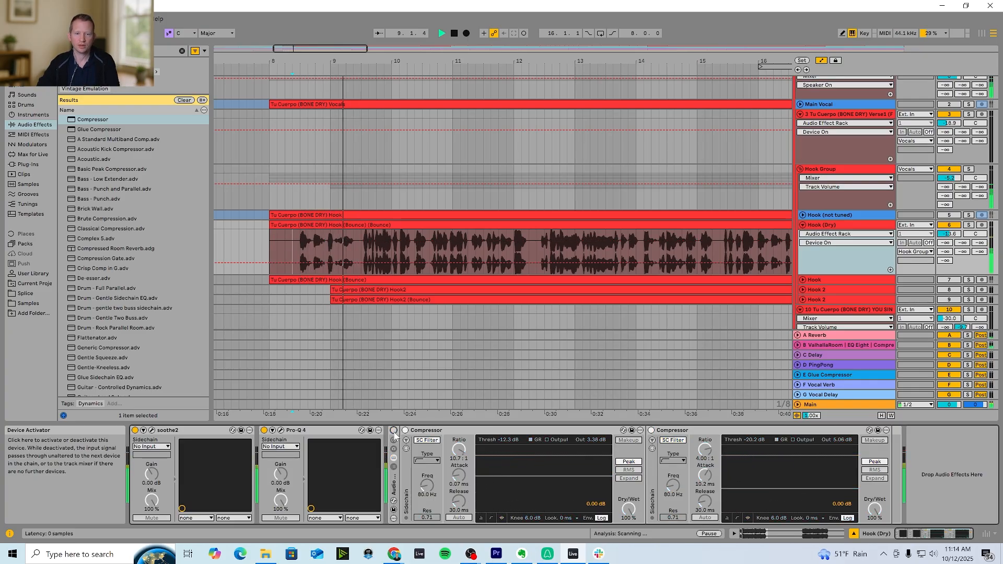
key("space")
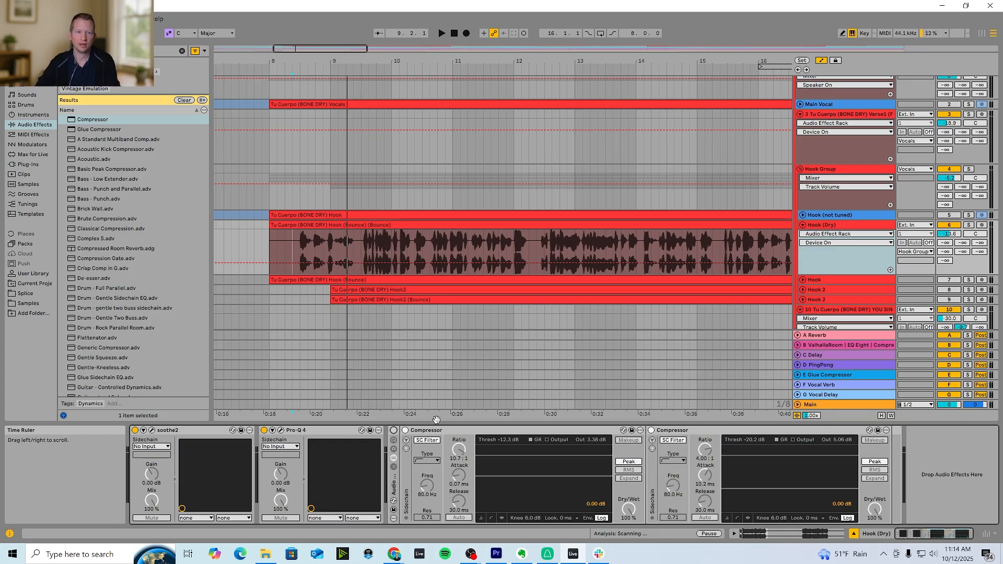
Re-enable the compressor rack and play the start of the hook again with it active.
left_click(294, 254)
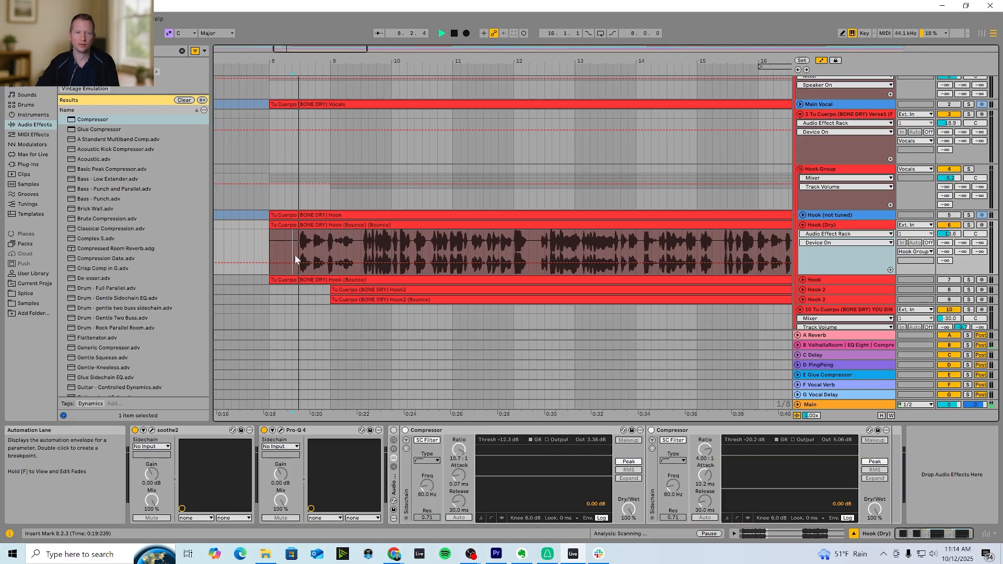
left_click(393, 430)
key("space")
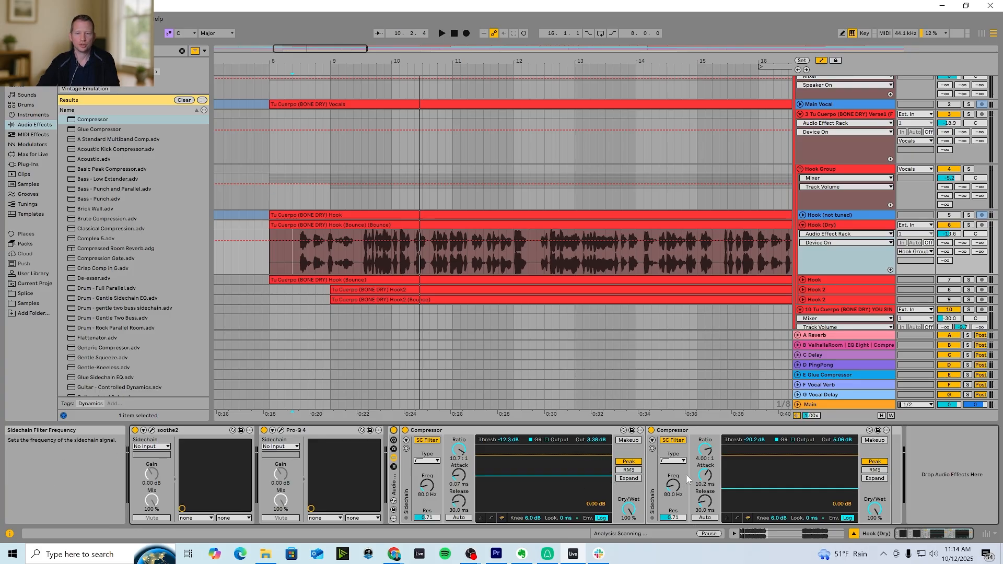
Search the plug-ins for "pro" and add Pro-DS after the compressor rack on the Hook (Dry) track.
left_click(718, 479)
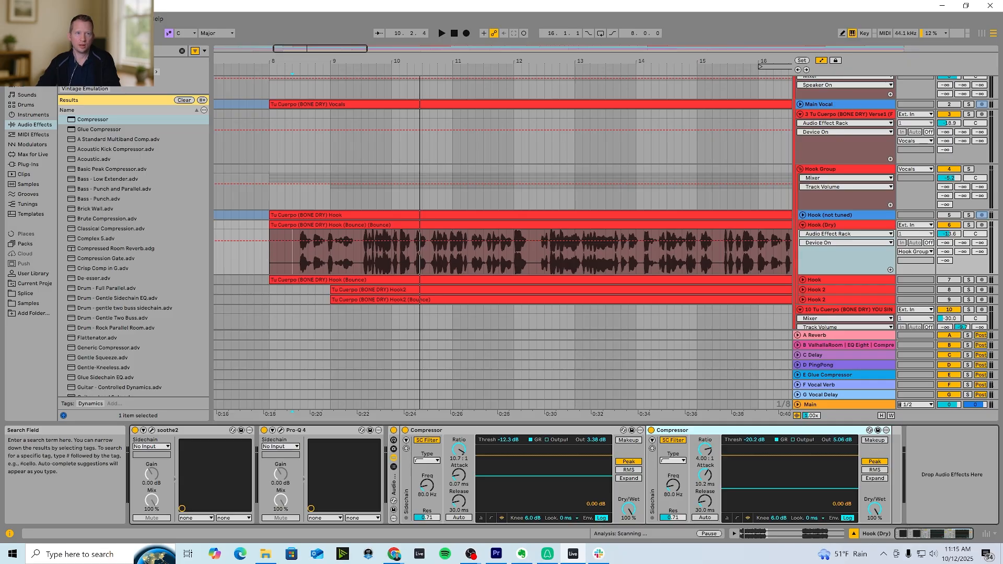
left_click(117, 50)
type("dec")
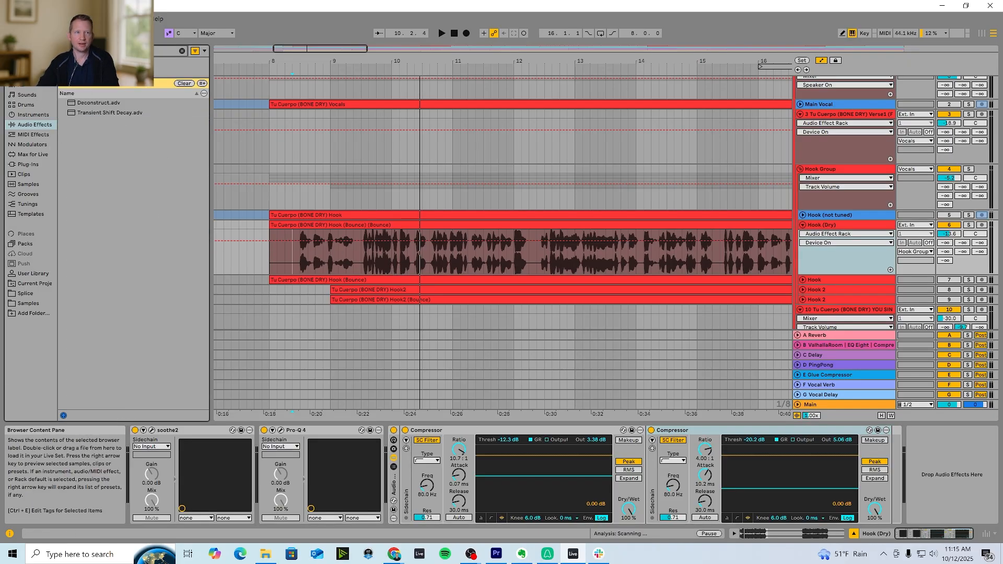
type("pro")
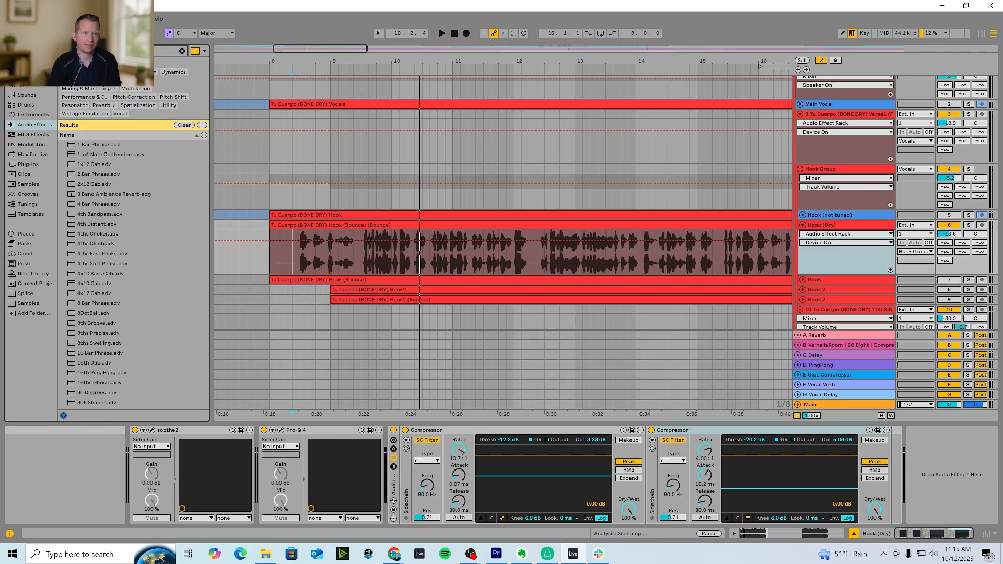
left_click(28, 164)
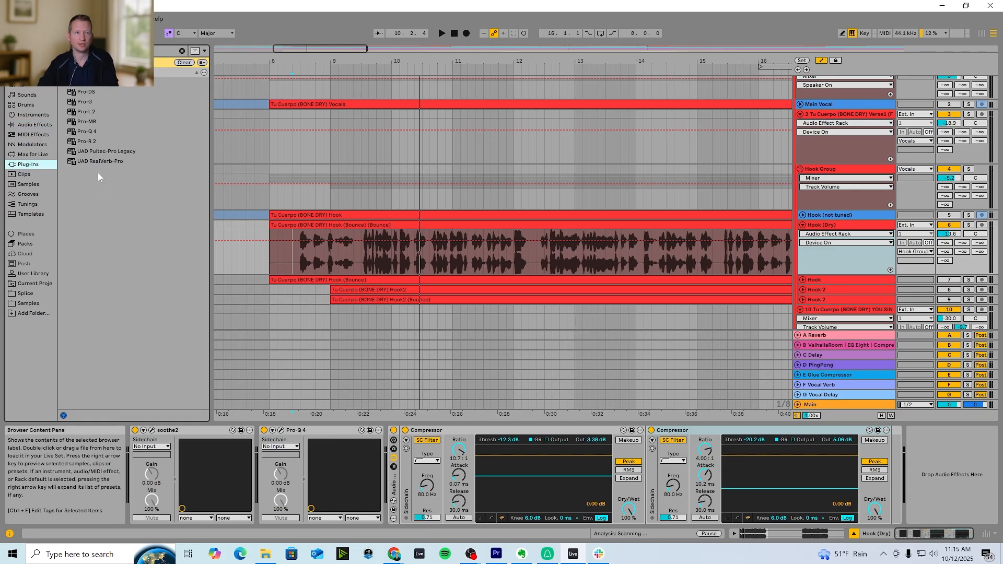
left_click(84, 123)
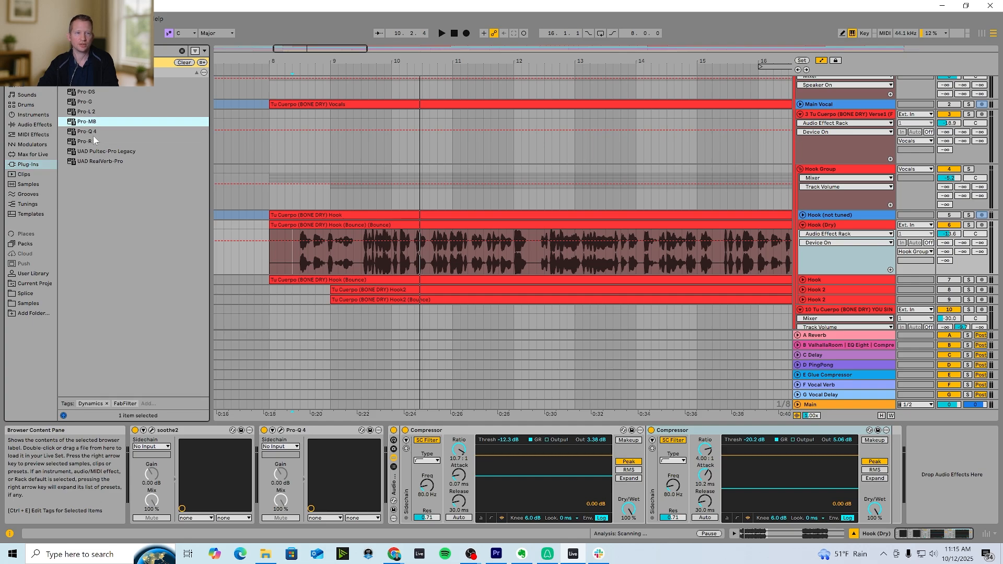
left_click(84, 92)
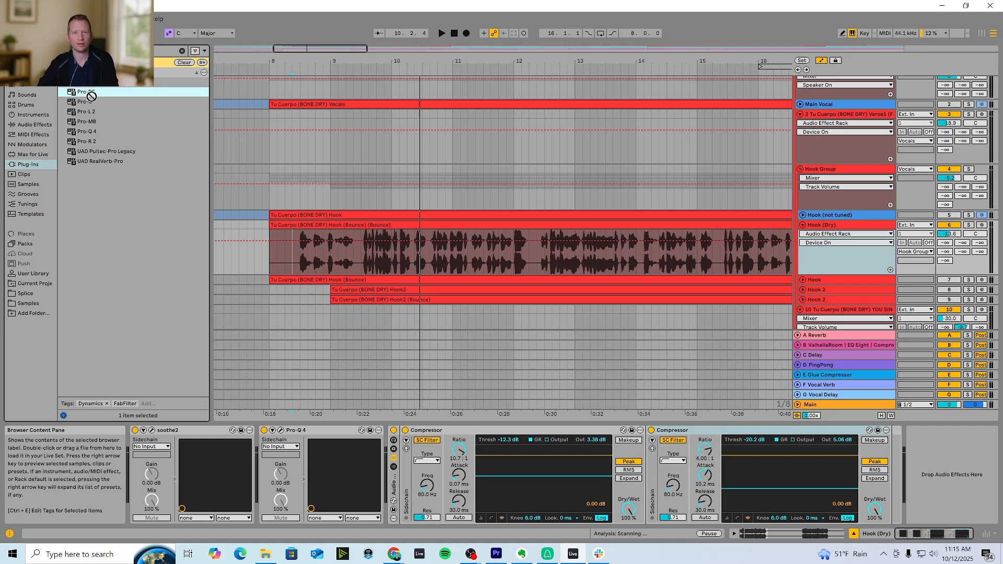
left_click_drag(845, 419, 845, 476)
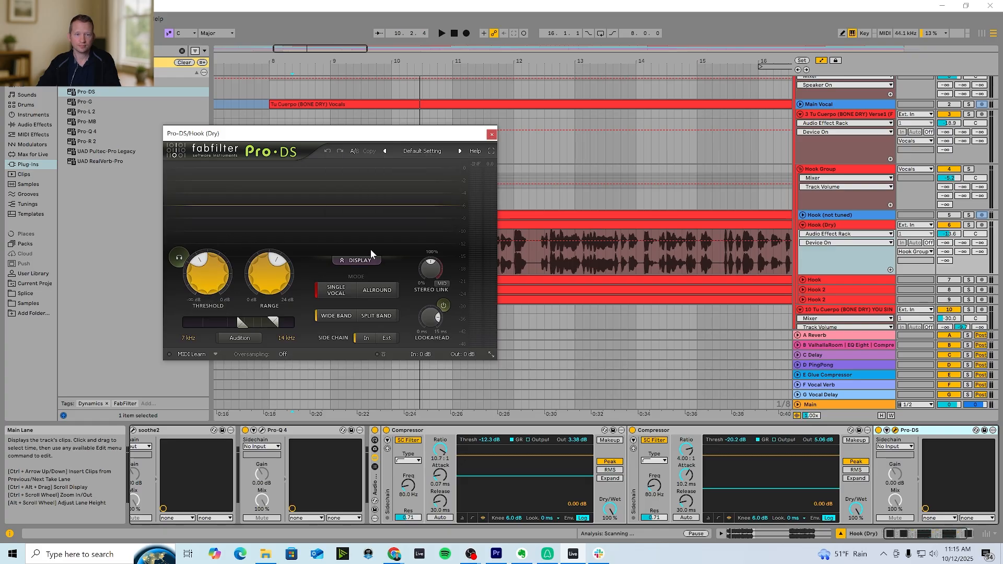
left_click_drag(892, 535, 910, 534)
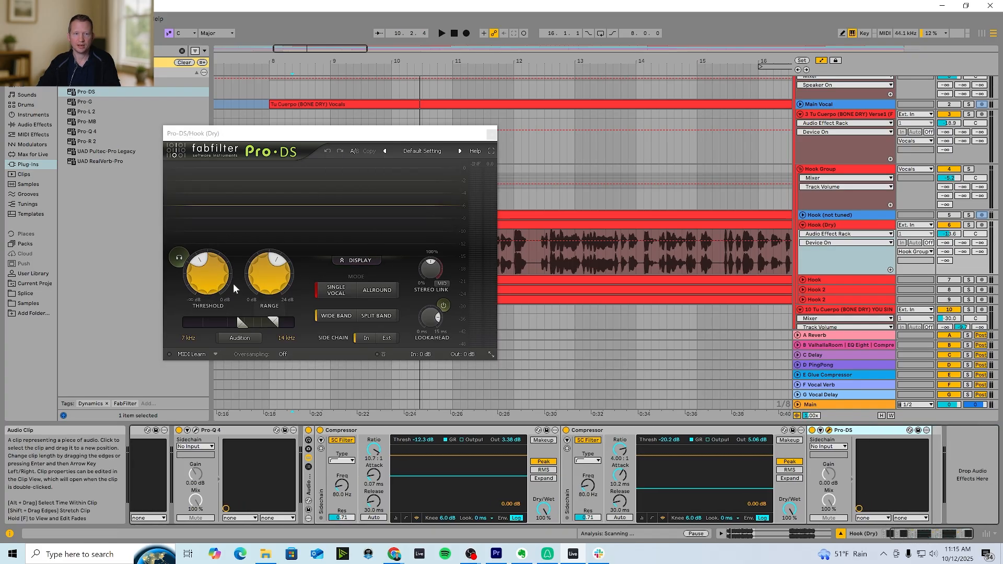
Play the hook and lower the Pro-DS threshold until it catches the sibilant peaks.
key("space")
mouse_move(208, 274)
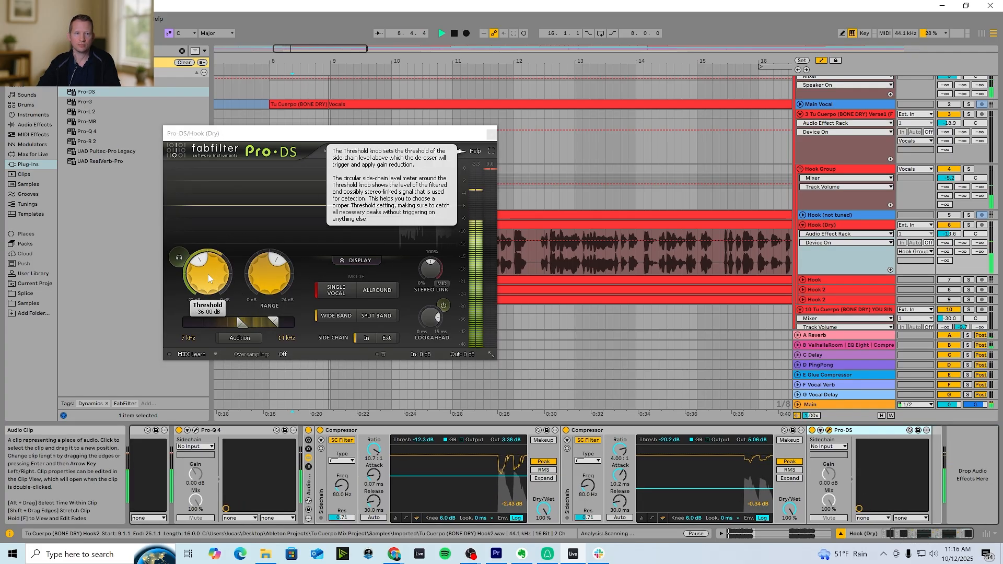
left_click_drag(208, 274, 212, 287)
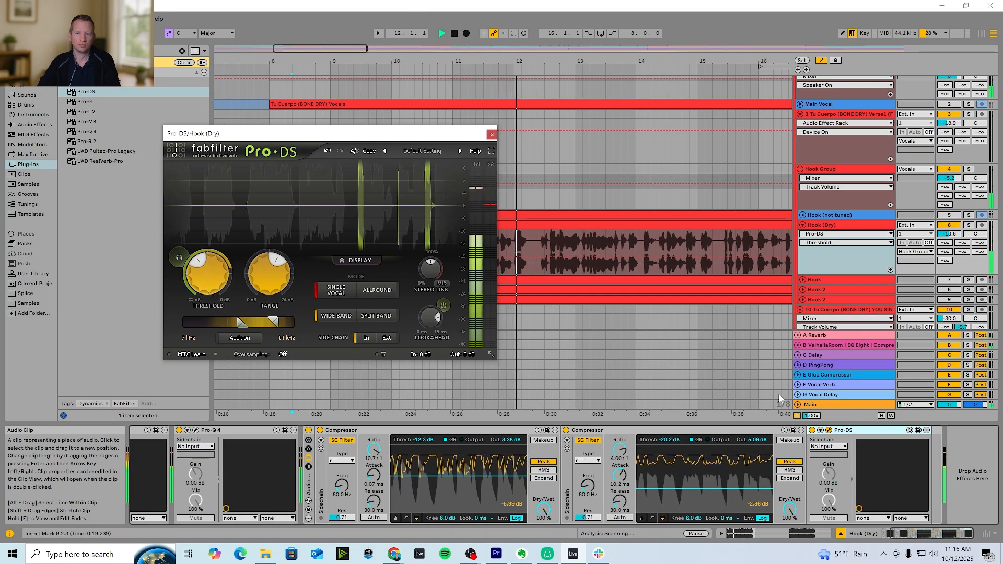
key("space")
Play the hook from bar 11 with Pro-DS bypassed and re-enabled to compare the de-essing, and close its window.
left_click_drag(436, 135, 348, 107)
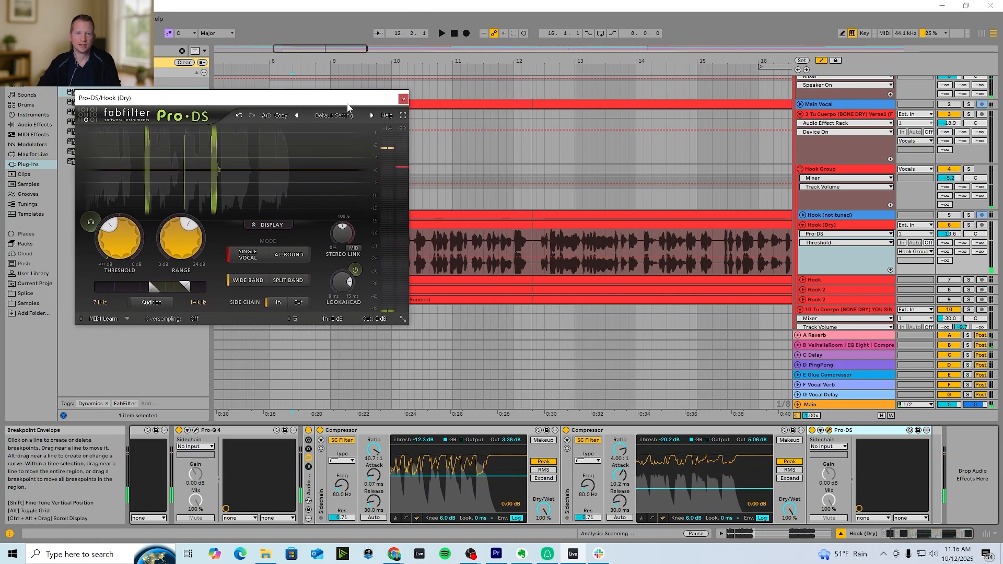
left_click(468, 241)
left_click(812, 431)
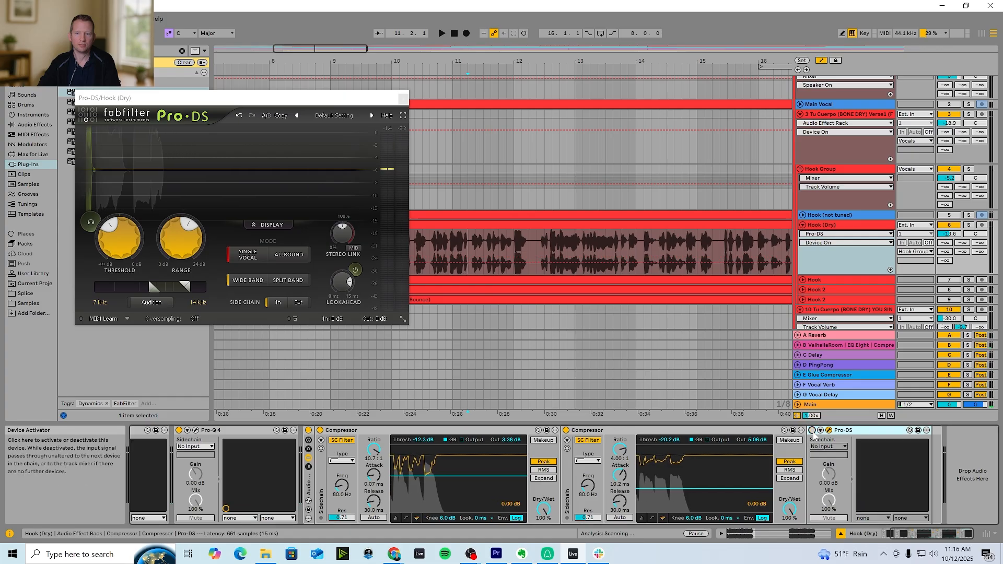
key("space")
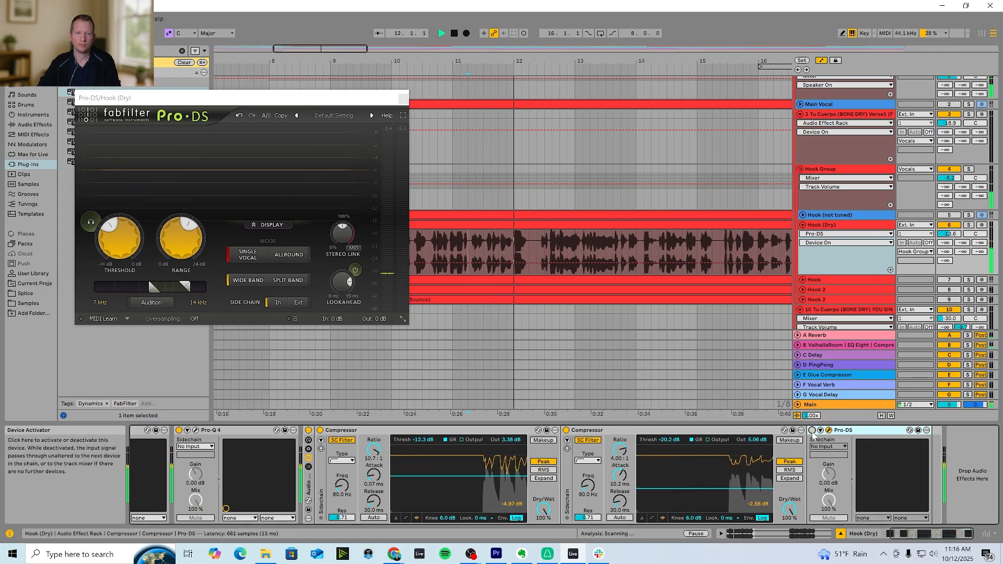
left_click(812, 431)
key("space")
key("space")
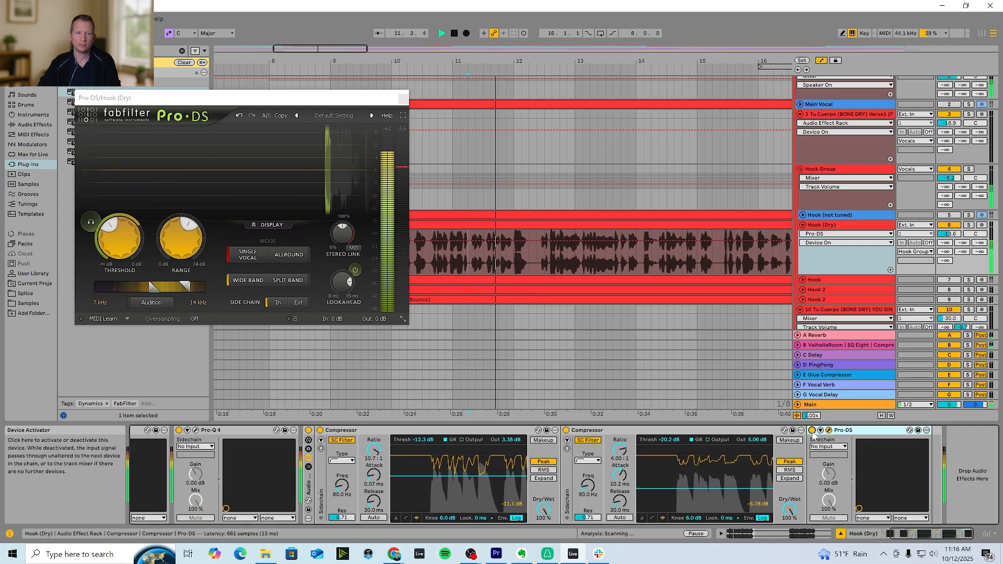
key("space")
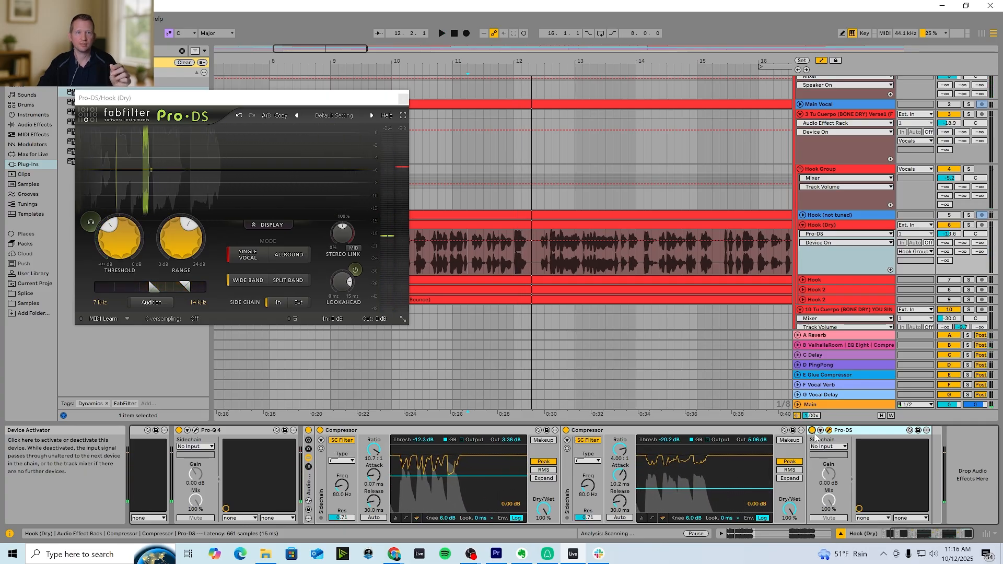
left_click(116, 238)
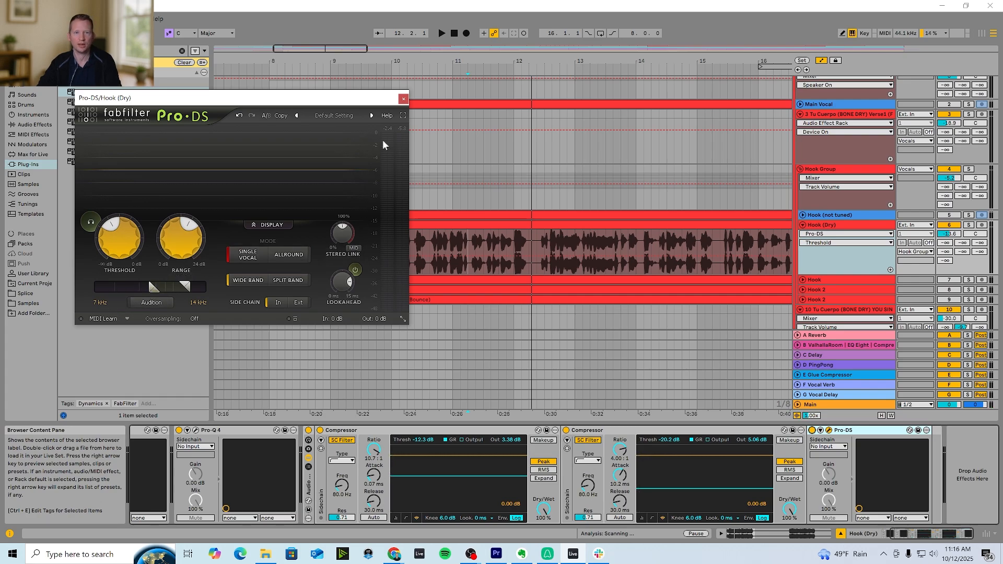
left_click(403, 99)
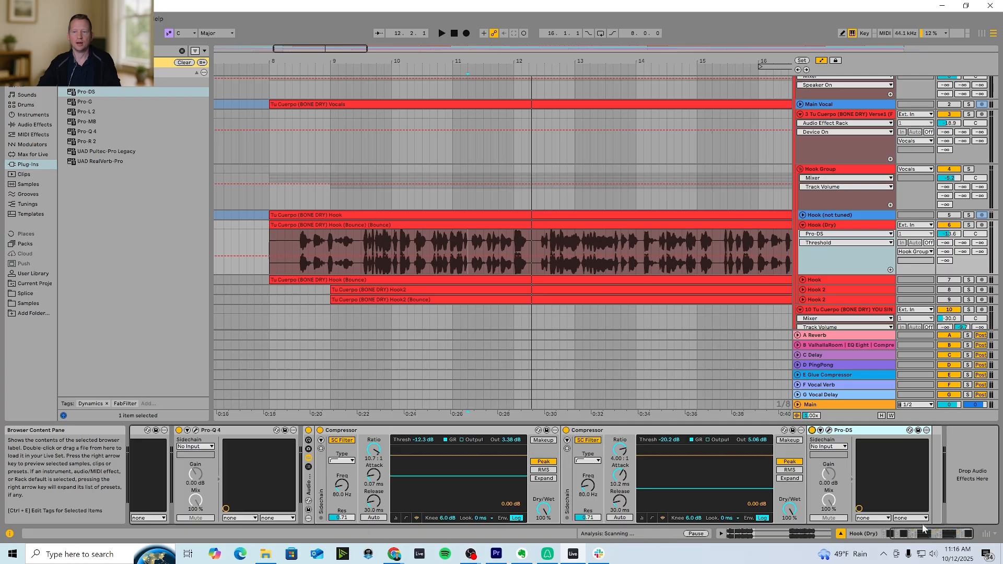
Find the Decapitator plug-in and add it after Pro-DS on the Hook (Dry) track.
left_click(120, 51)
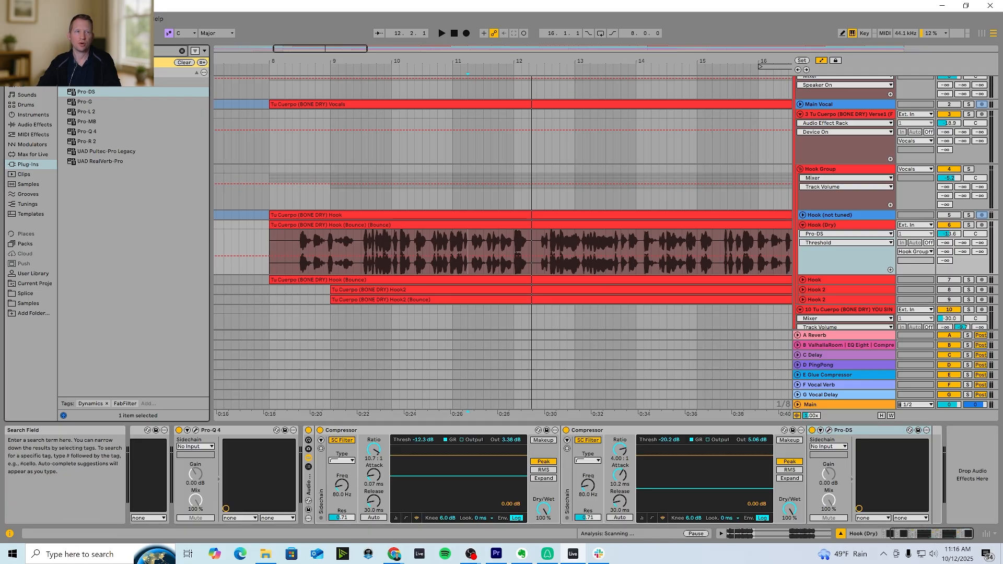
type("de")
key("Down")
key("Return")
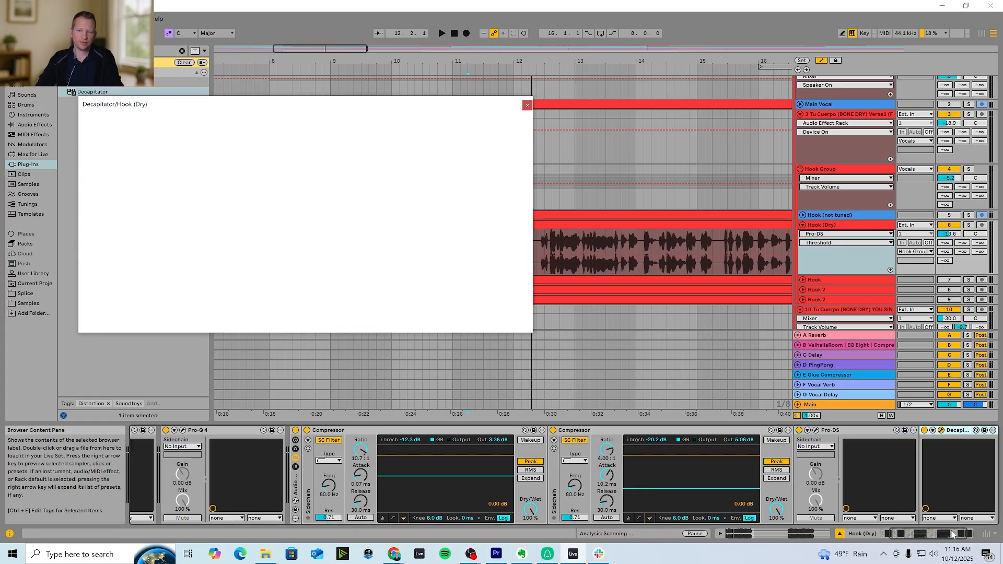
left_click(934, 542)
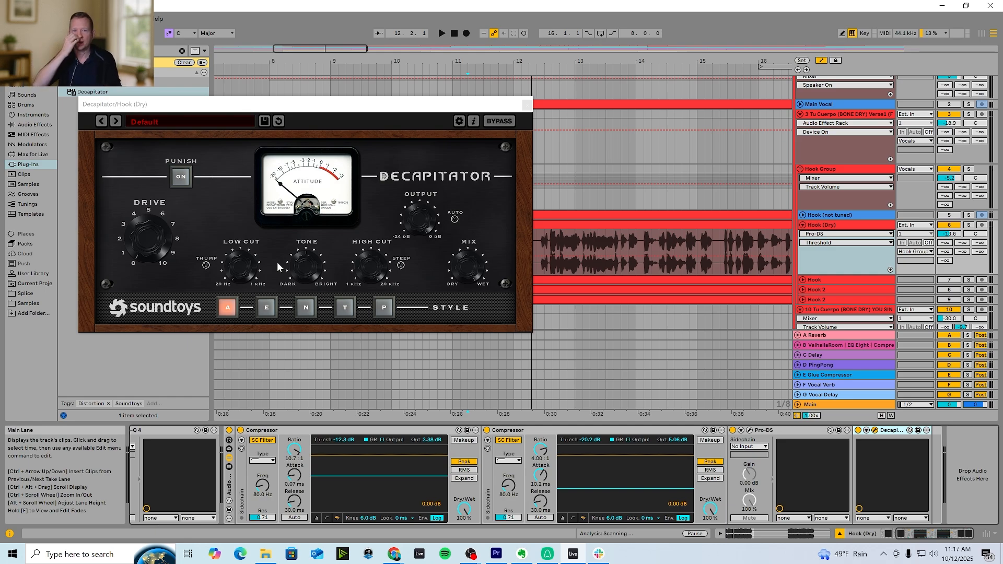
Go through Decapitator's N, T and P saturation styles and set the style to E.
left_click(266, 308)
left_click(308, 309)
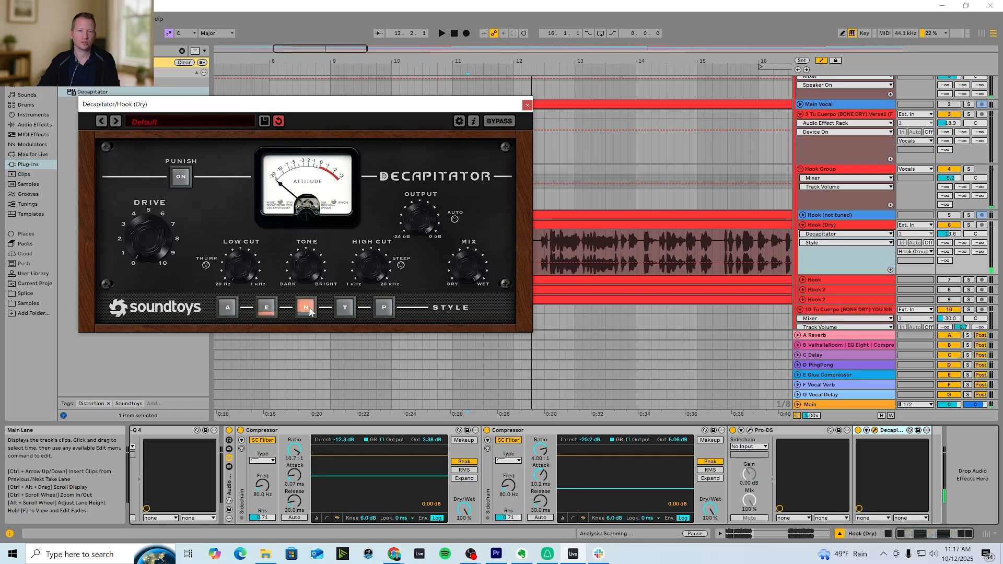
left_click(354, 308)
left_click(376, 309)
left_click(353, 311)
left_click(379, 309)
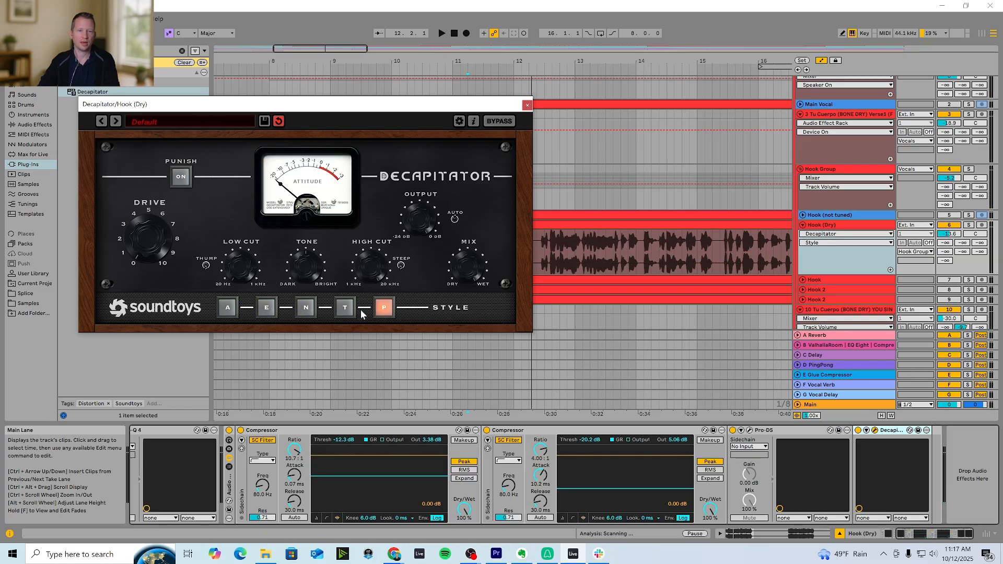
left_click(351, 311)
left_click(310, 311)
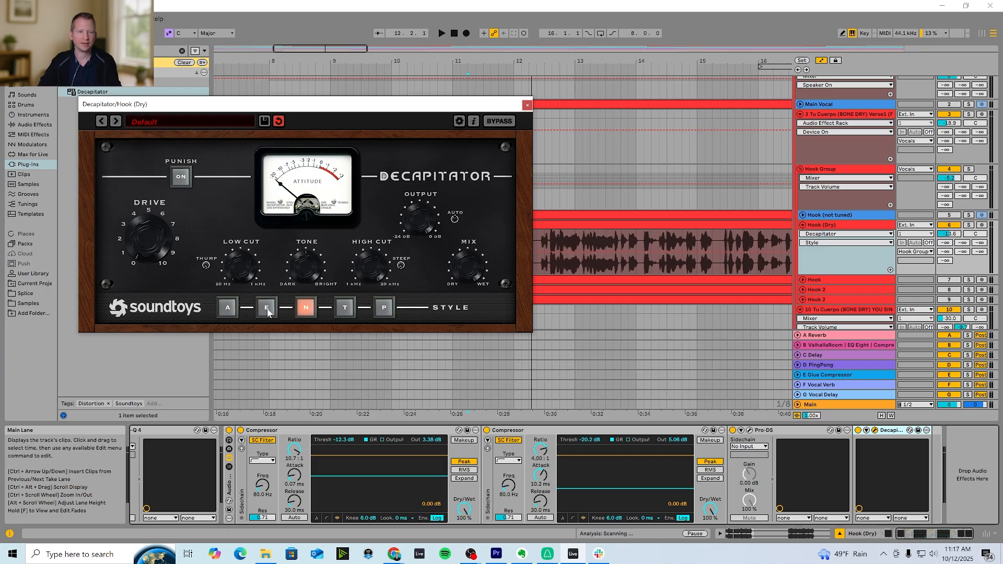
left_click(267, 311)
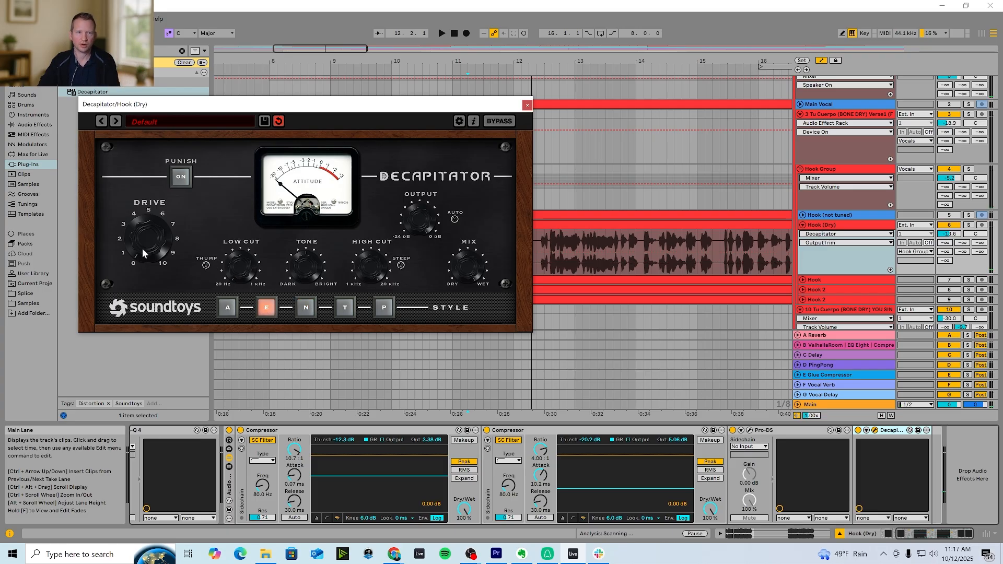
Play the hook while adjusting Decapitator's drive, then try style A and return the style to E.
key("space")
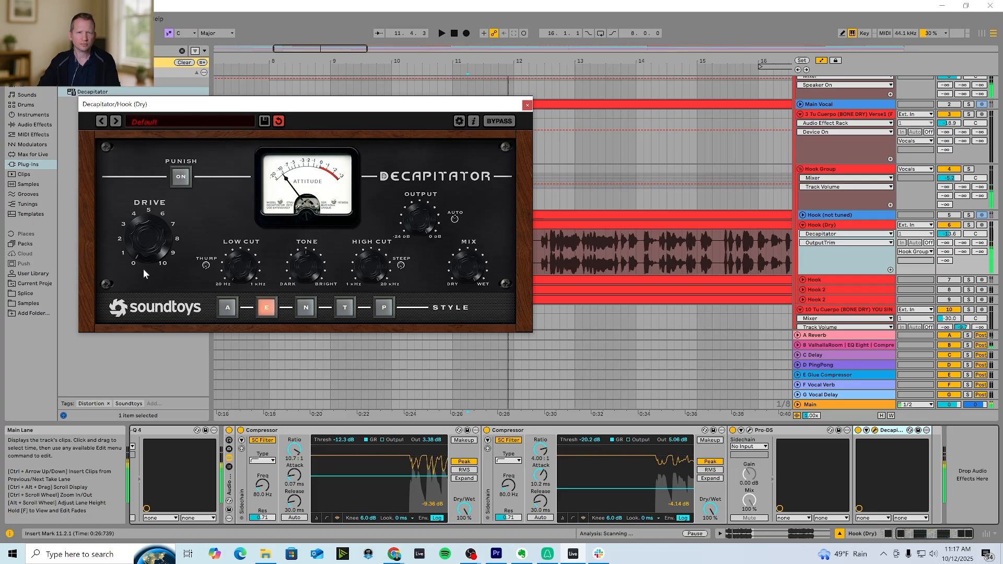
left_click_drag(143, 270, 145, 228)
key("space")
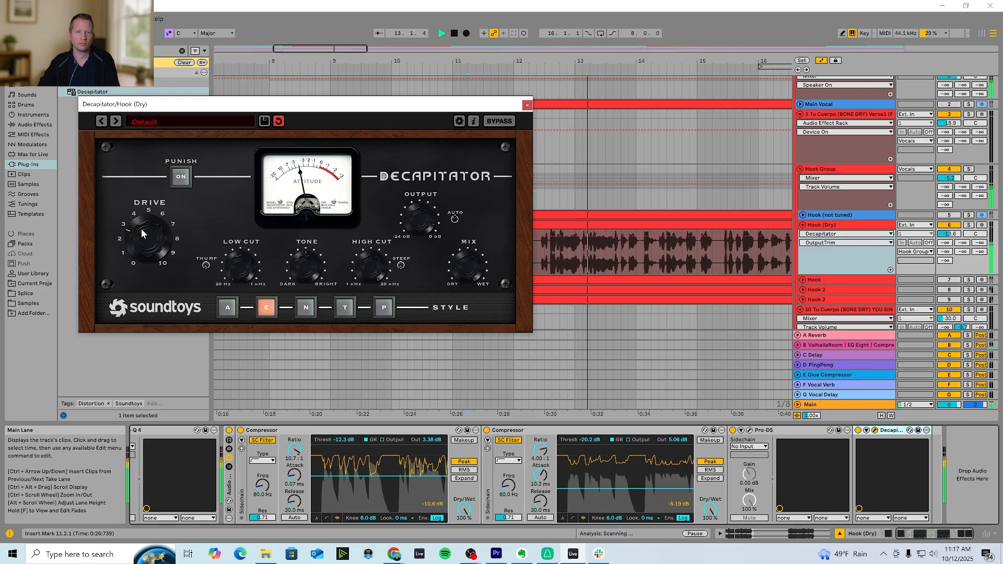
key("space")
key("space")
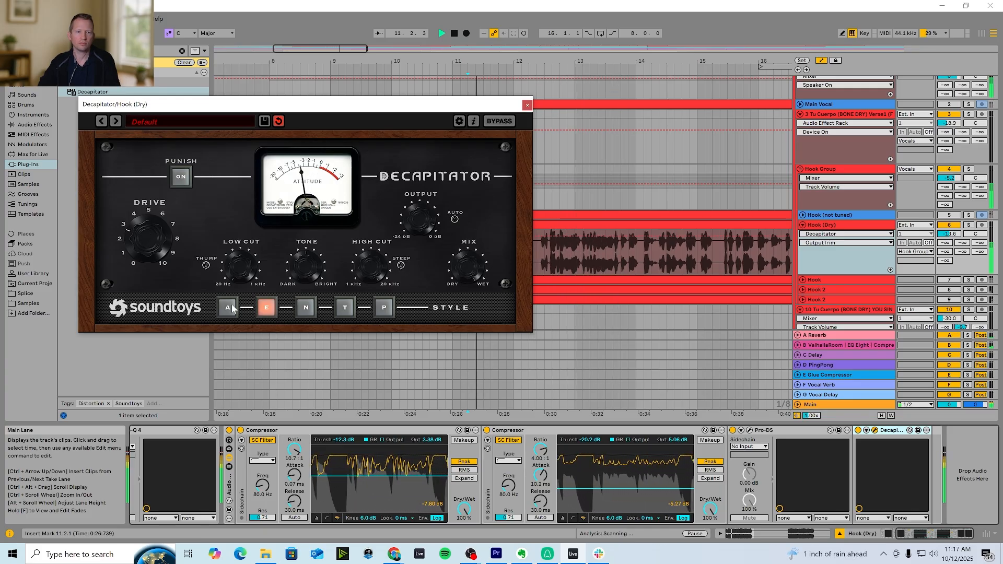
left_click(232, 307)
left_click(264, 308)
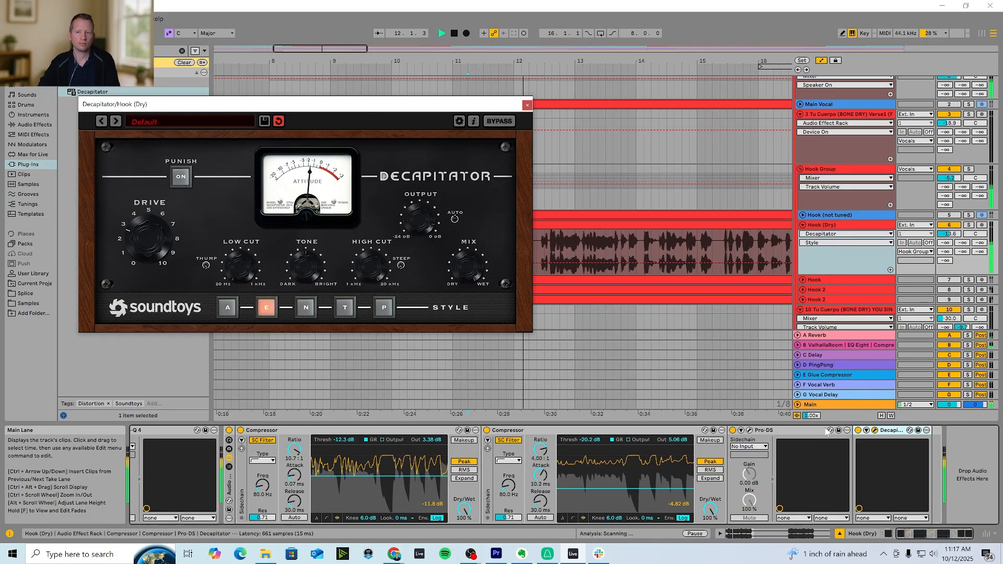
Compare the hook with Decapitator off and on, and lower the Hook (Dry) track volume to -13.7 dB.
left_click(857, 430)
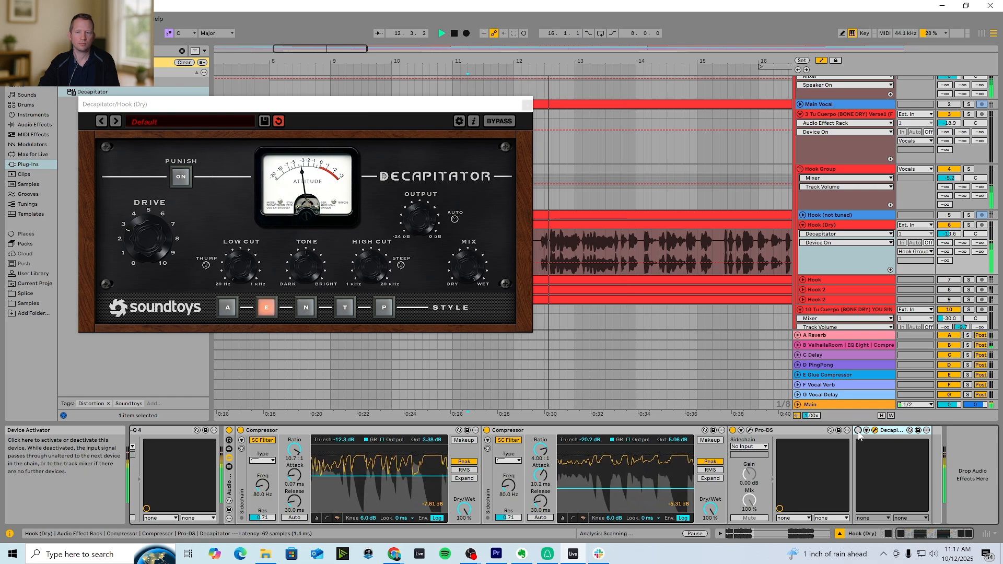
left_click(857, 430)
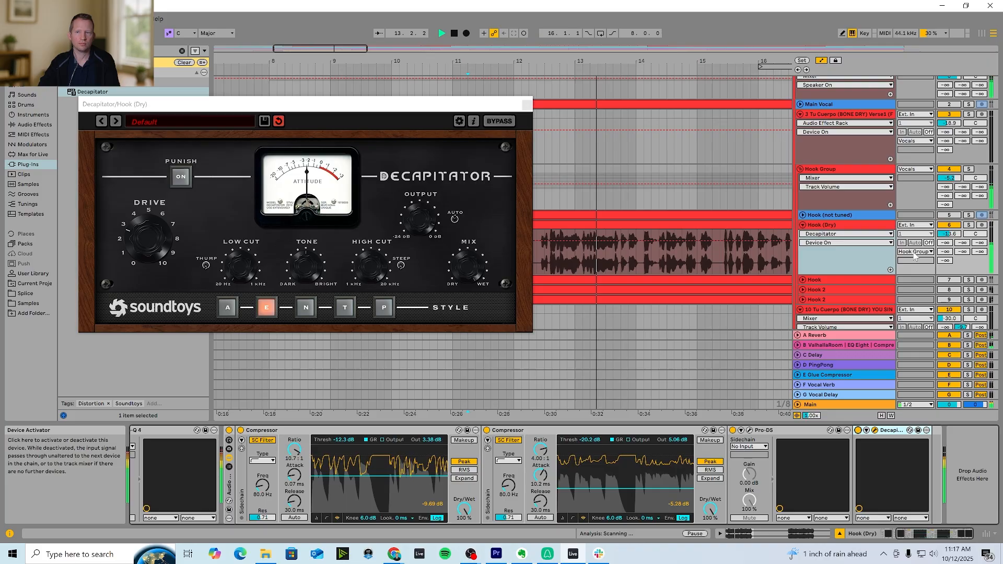
left_click_drag(950, 236, 949, 242)
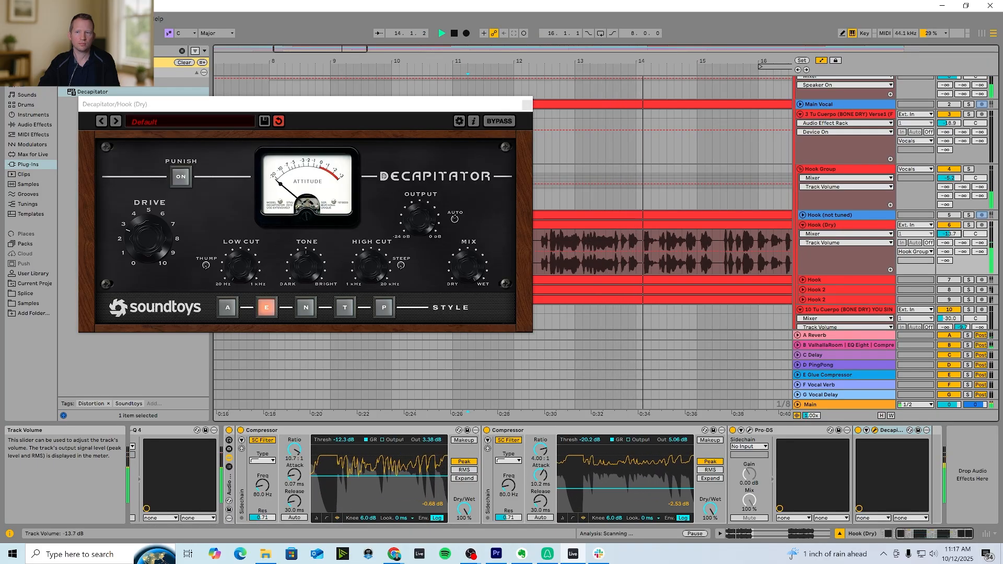
key("space")
Play the hook and push Decapitator's drive far up to hear exaggerated saturation.
left_click(454, 220)
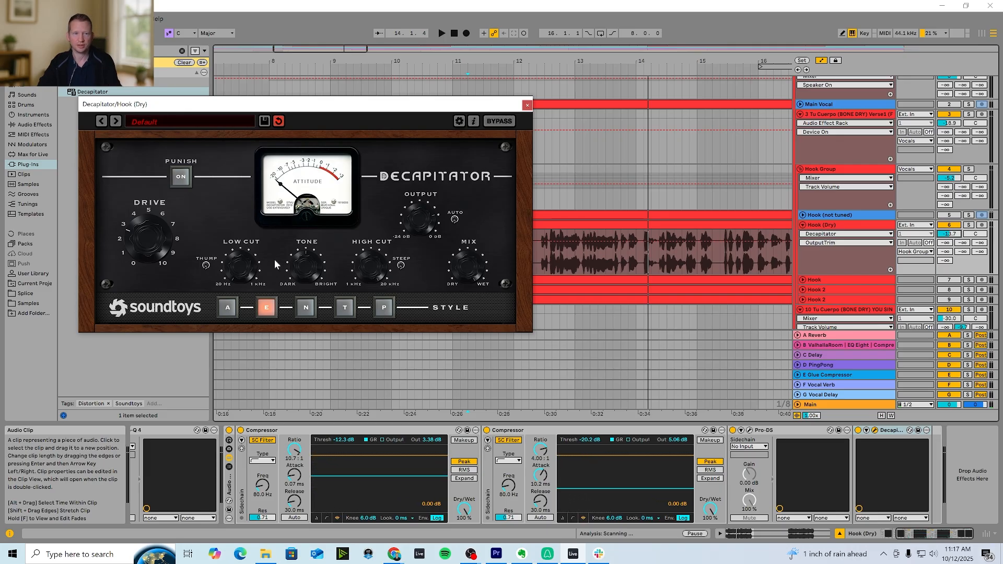
key("space")
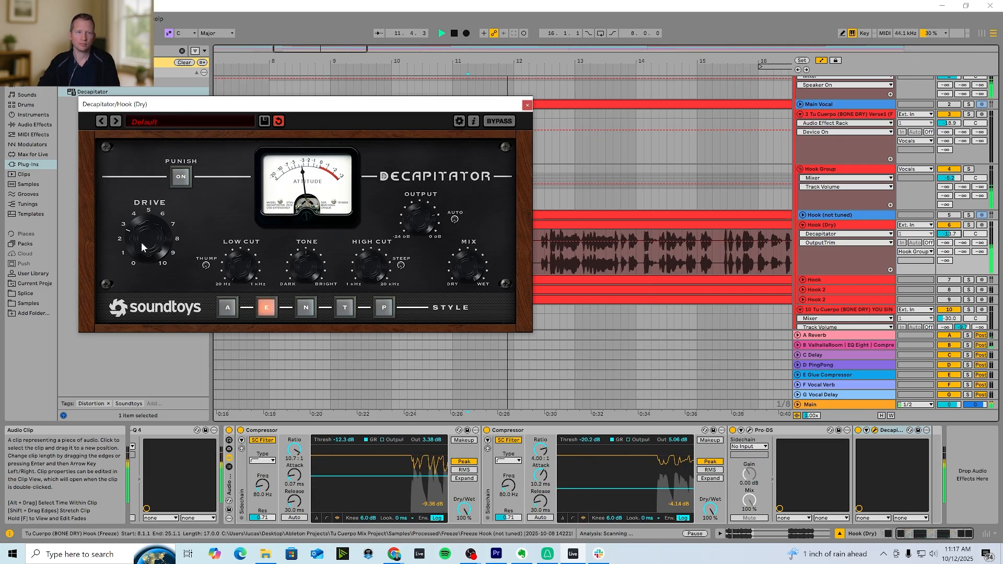
left_click_drag(141, 243, 143, 238)
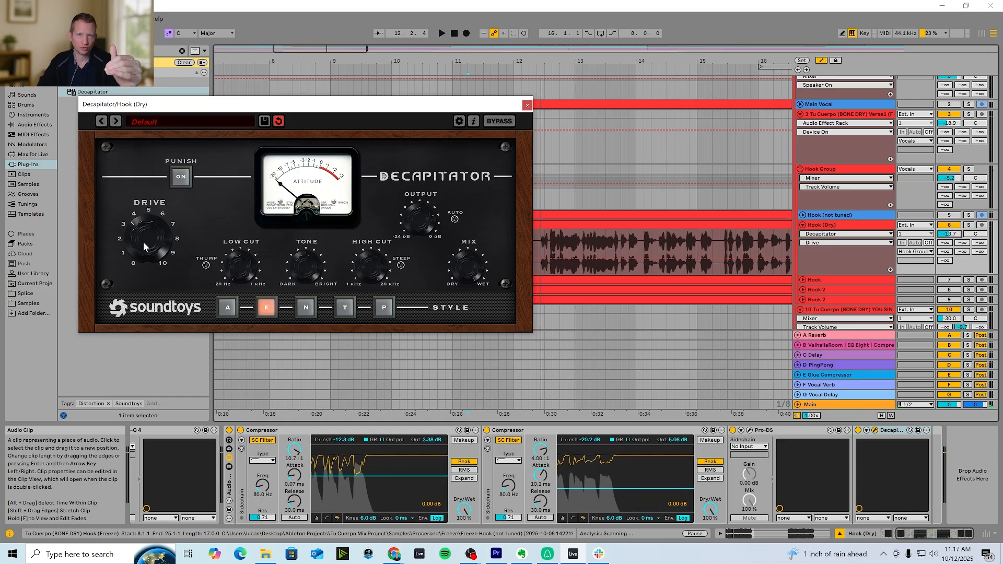
key("space")
left_click_drag(143, 242, 141, 183)
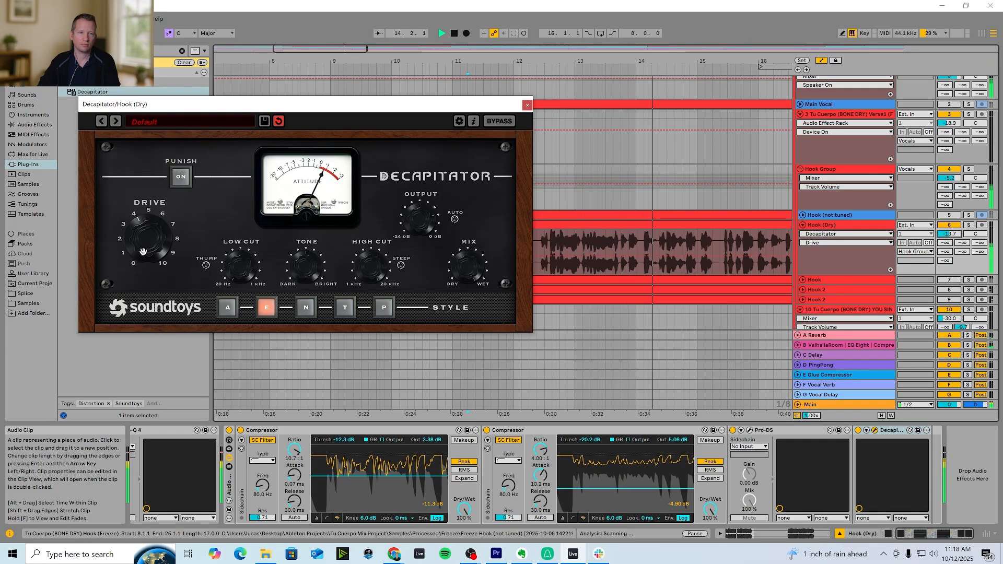
Replay the hook from bar 11 and switch Decapitator off and on to compare the heavy saturation.
key("space")
key("space")
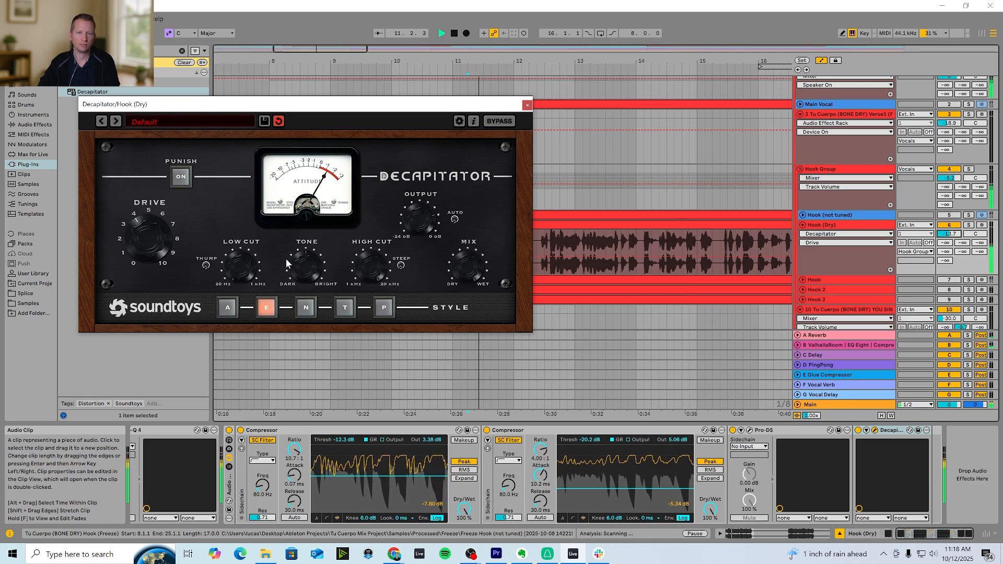
left_click(858, 430)
key("space")
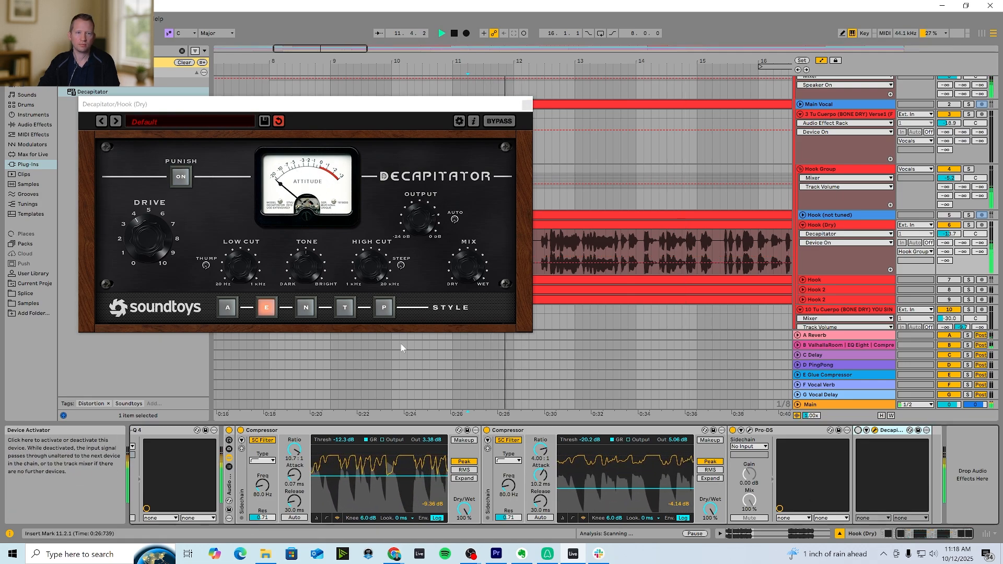
left_click(858, 431)
Replay the hook while lowering Decapitator's drive to a subtle amount, and close the plug-in window.
key("space")
key("space")
left_click_drag(145, 255, 148, 270)
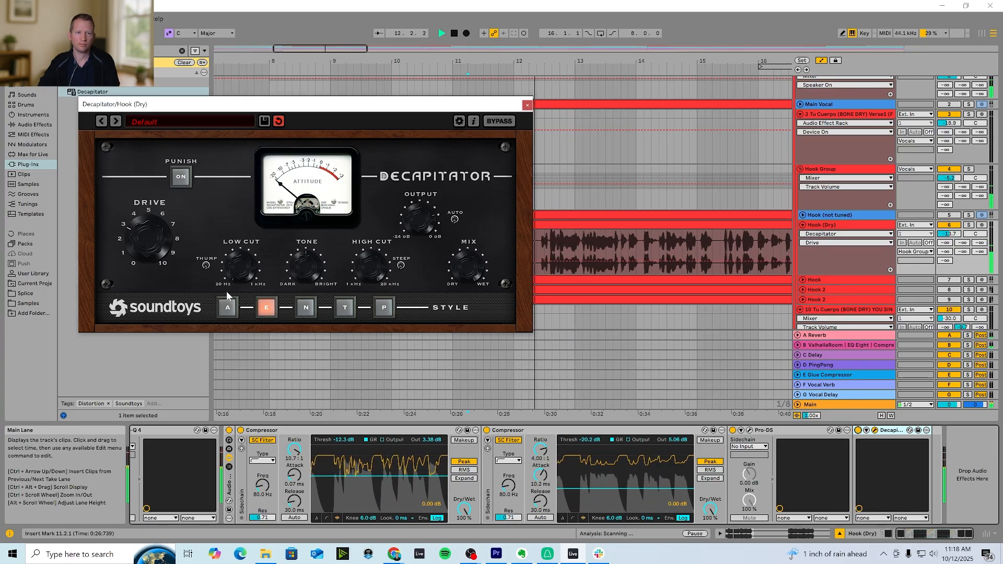
key("space")
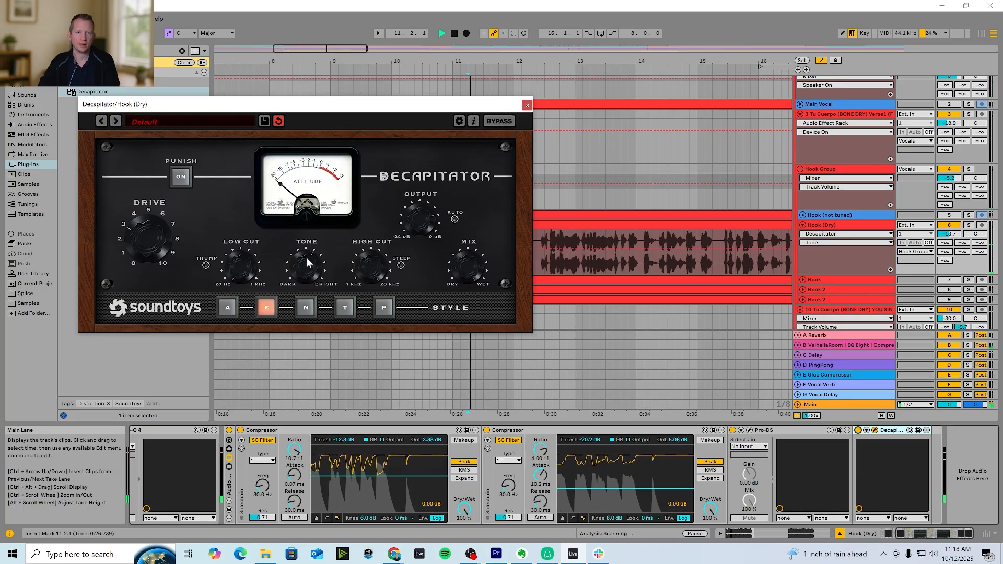
left_click_drag(158, 246, 156, 249)
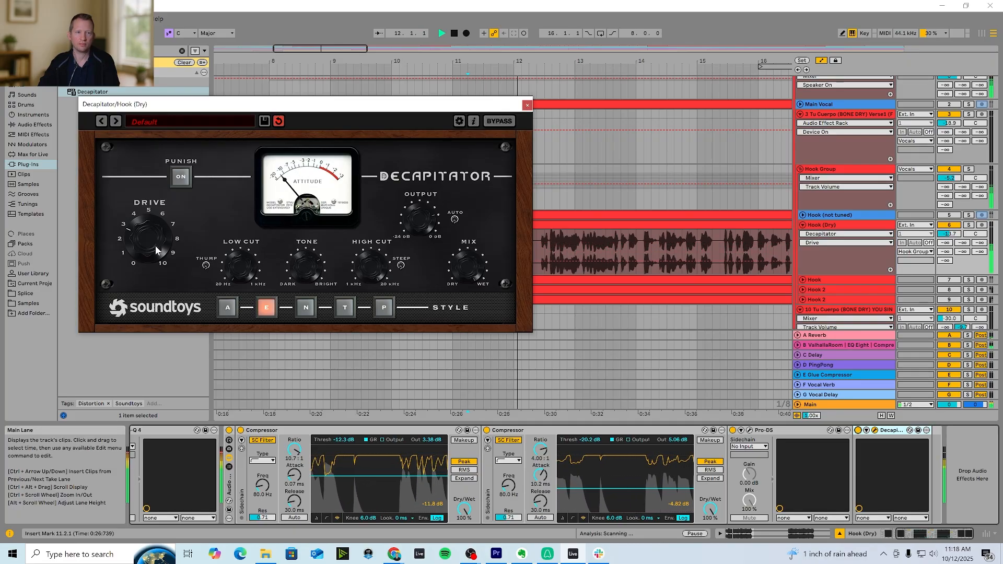
key("space")
left_click(527, 105)
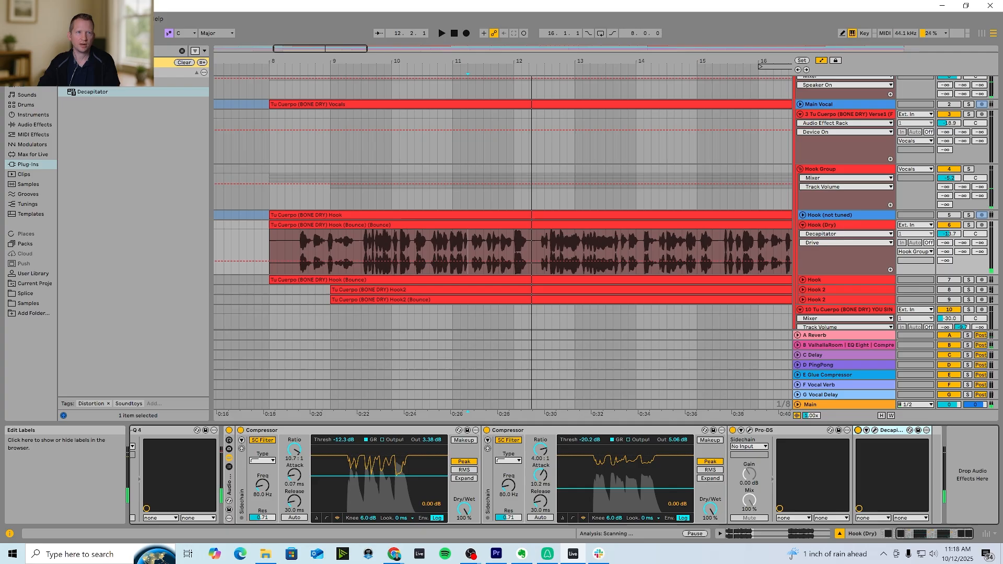
Clear the plug-in search, find EQ Eight among the audio effects, and place it between the second Compressor and Pro-DS.
left_click(52, 50)
key("BackSpace")
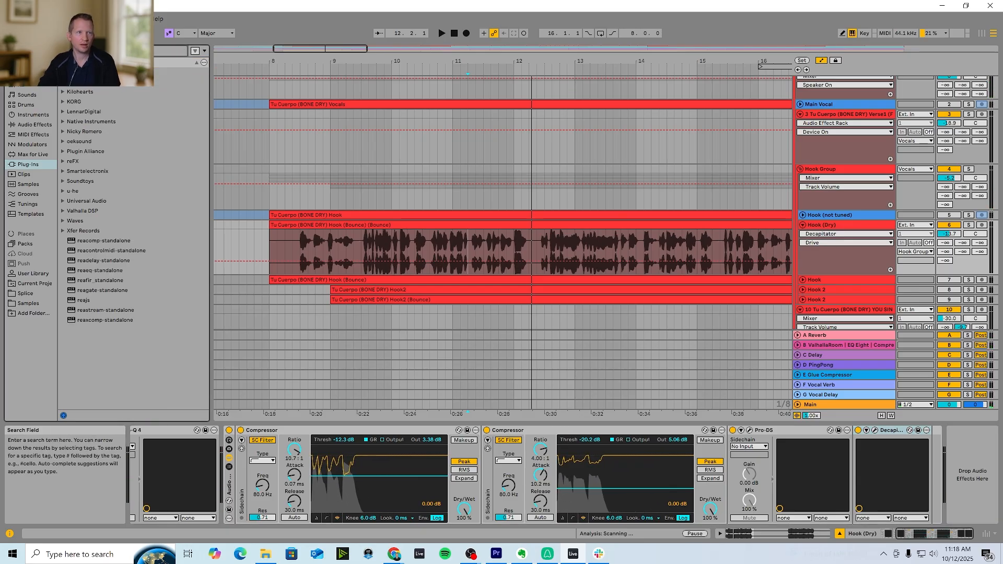
left_click(32, 125)
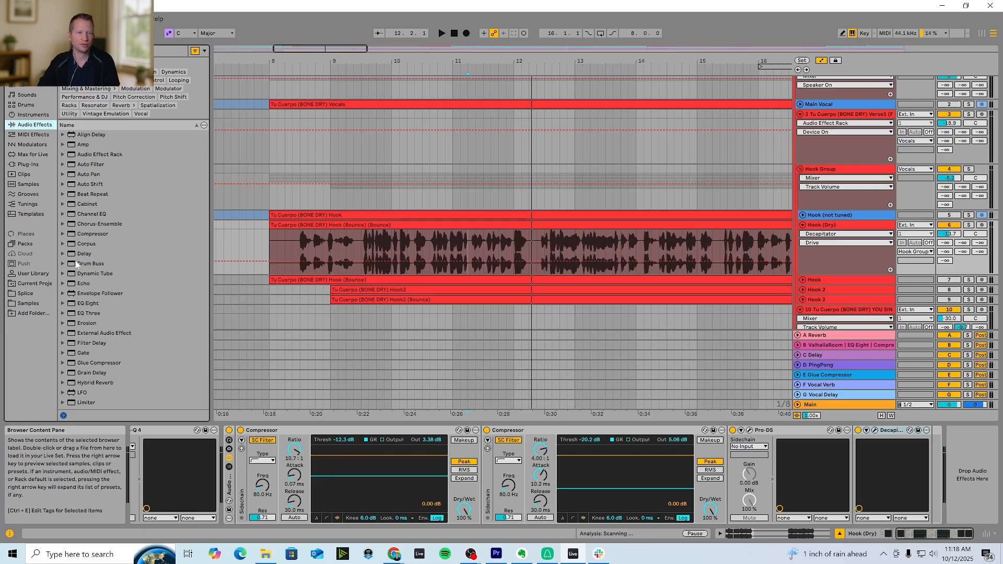
left_click(81, 308)
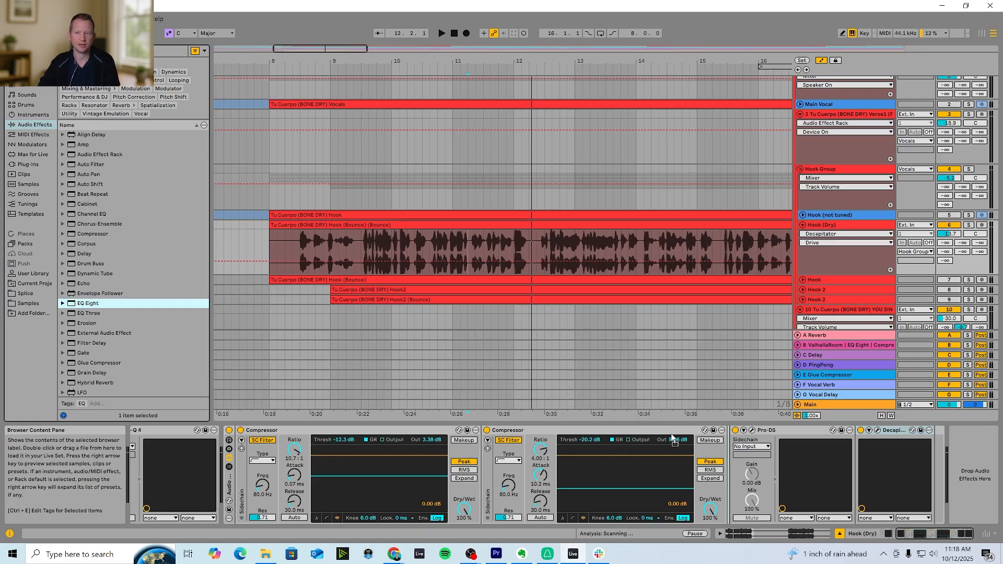
left_click_drag(743, 484, 832, 484)
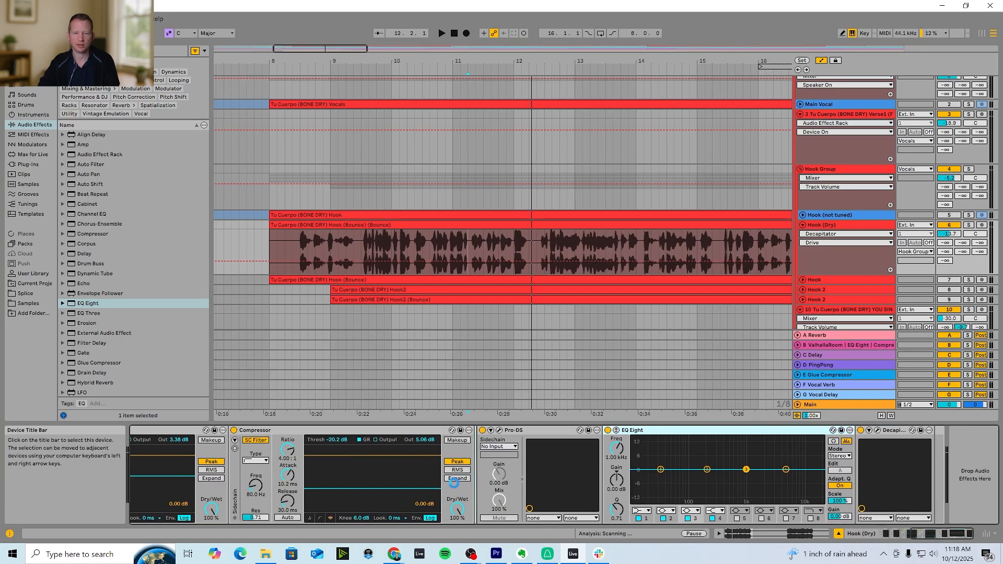
left_click_drag(454, 484, 472, 488)
Play the hook, boost the highs with EQ Eight's band 4 shelf at 2.11 kHz, and place band 2 at 220 Hz.
key("space")
left_click_drag(658, 470, 636, 457)
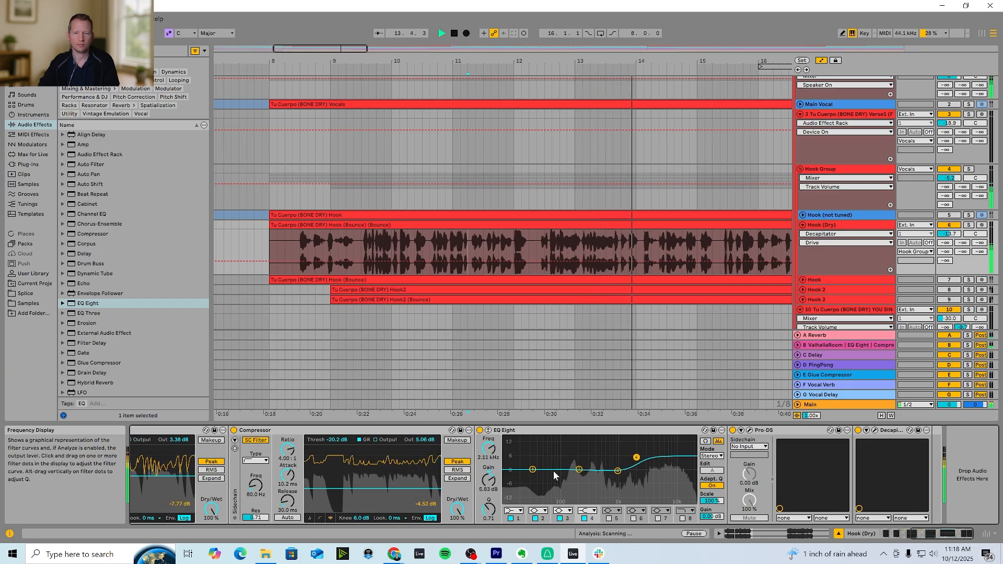
left_click_drag(579, 469, 581, 469)
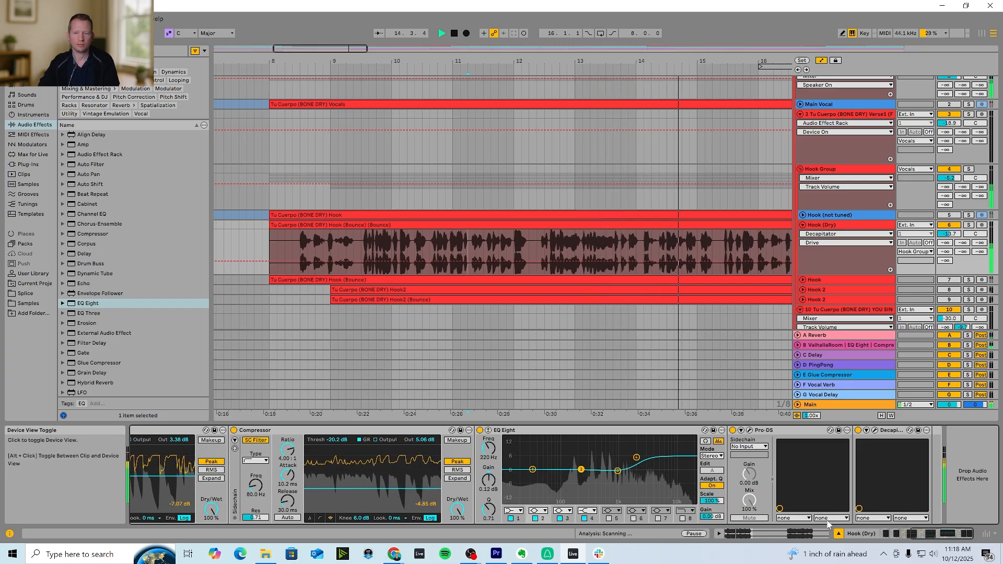
Replay the hook with EQ Eight switched off and on to compare the high boost.
key("space")
key("space")
left_click(480, 431)
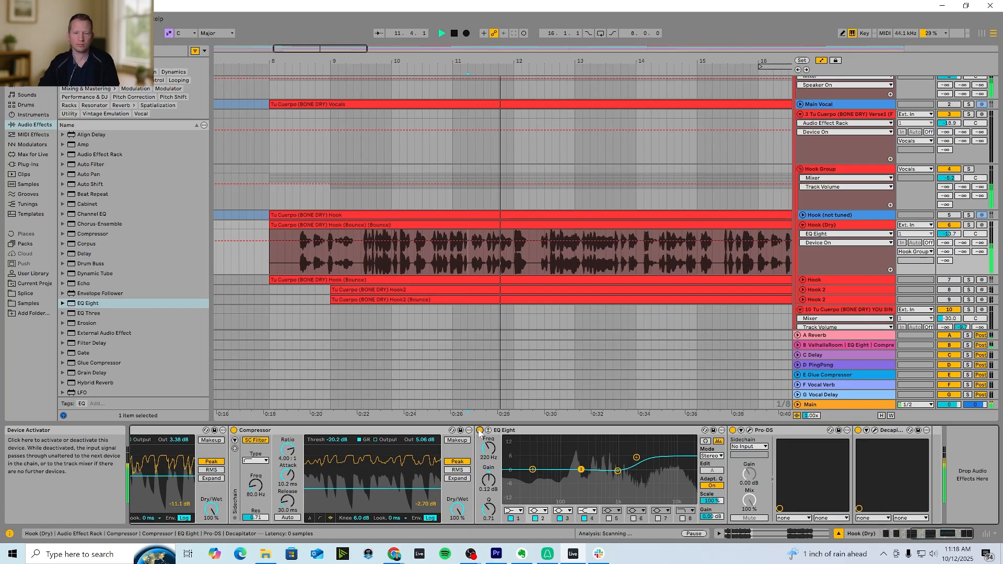
left_click(480, 431)
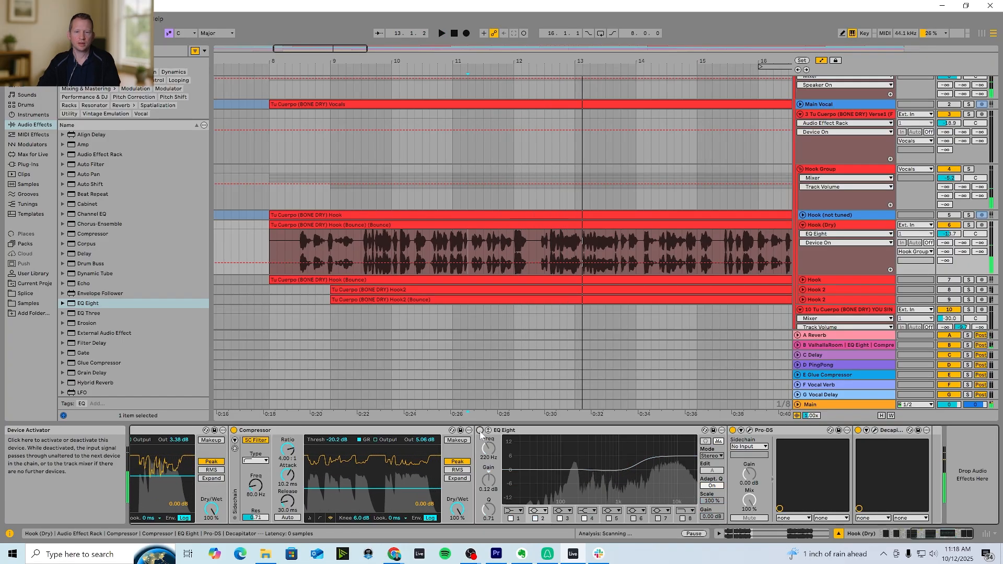
left_click(480, 430)
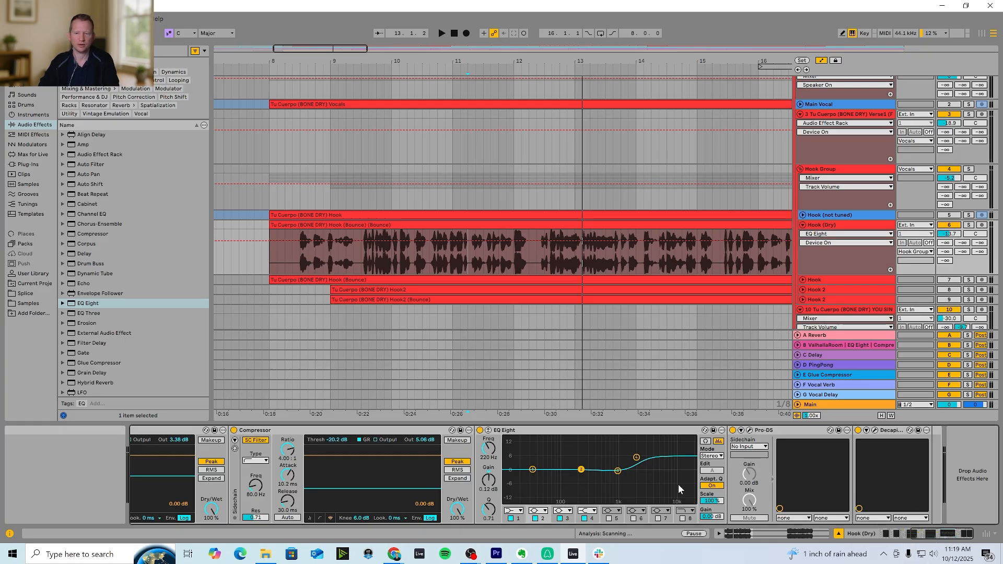
Refine EQ Eight's high shelf to 2.20 kHz at 5.58 dB with band 3 near flat, and compare the hook with it off and on.
left_click(618, 471)
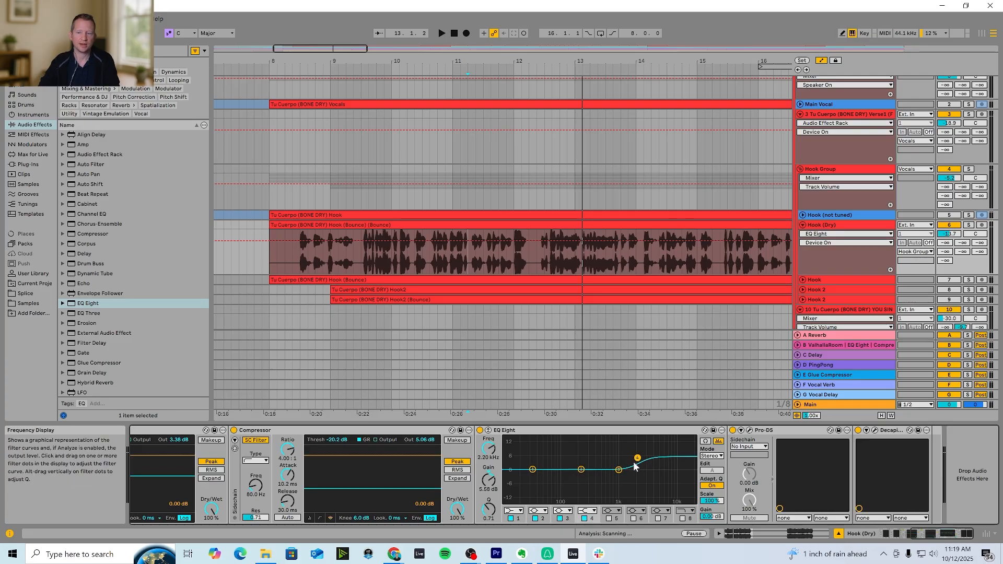
left_click(480, 431)
key("space")
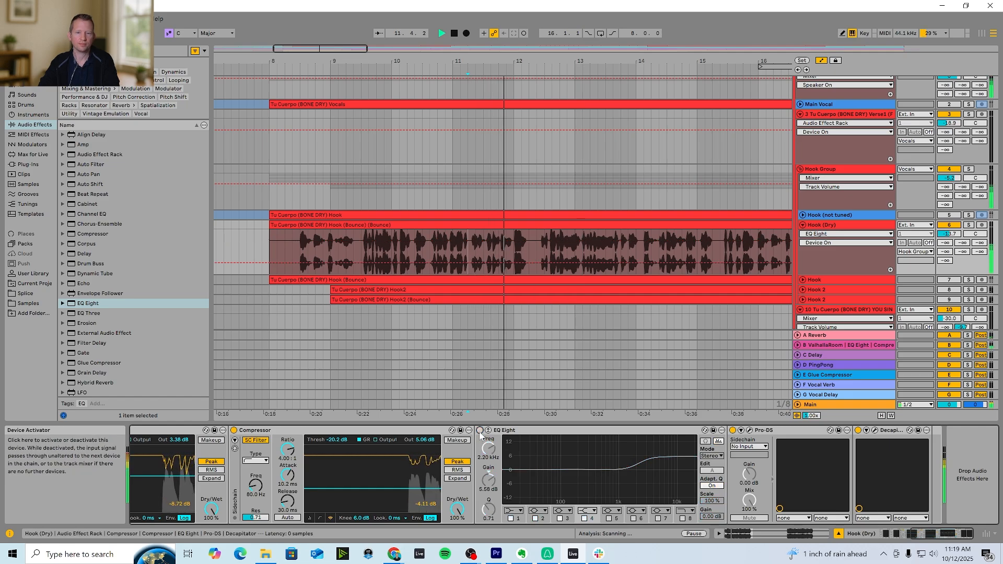
left_click(480, 431)
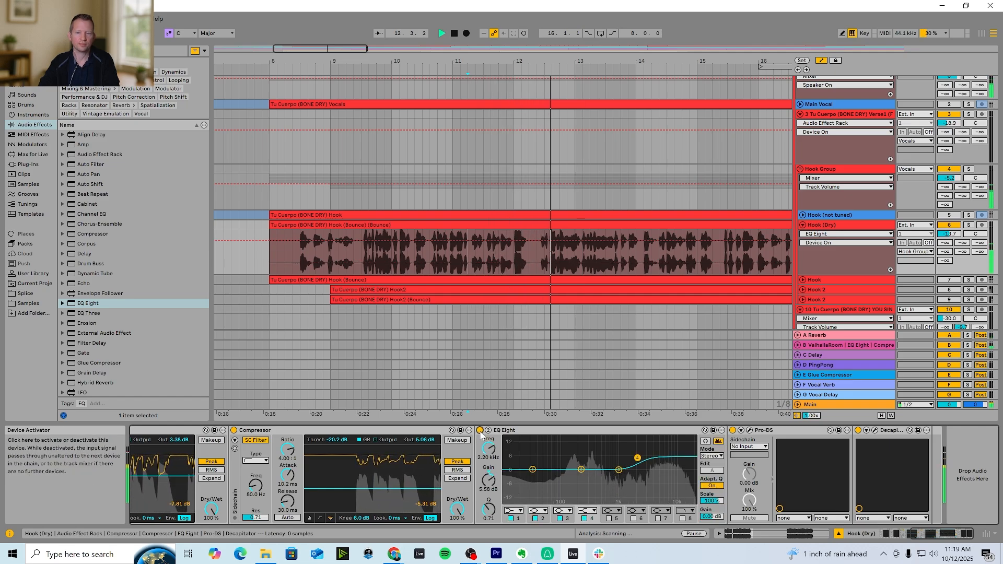
key("space")
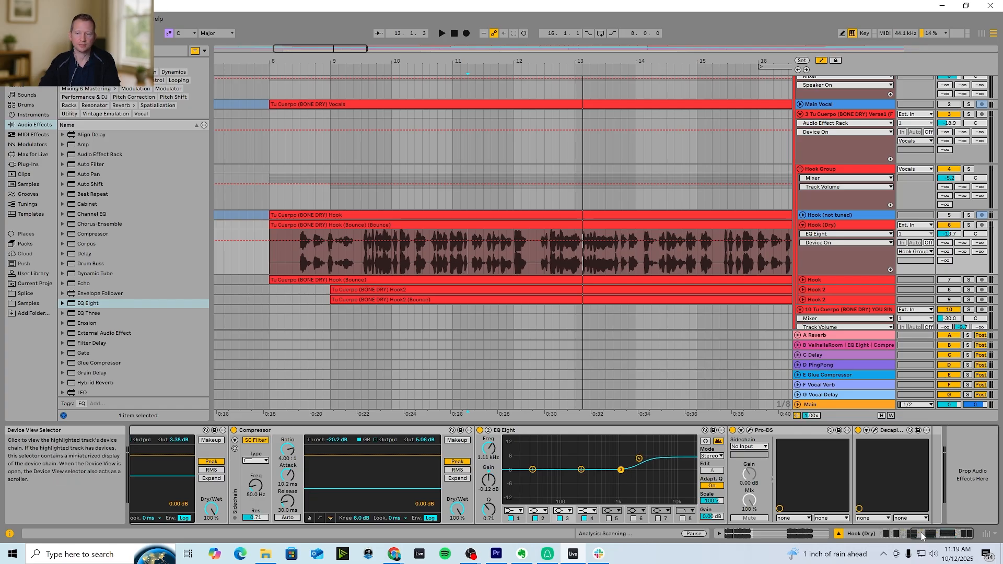
Play the hook with Decapitator bypassed and re-enabled to judge the saturation after the EQ boost.
key("space")
left_click(857, 430)
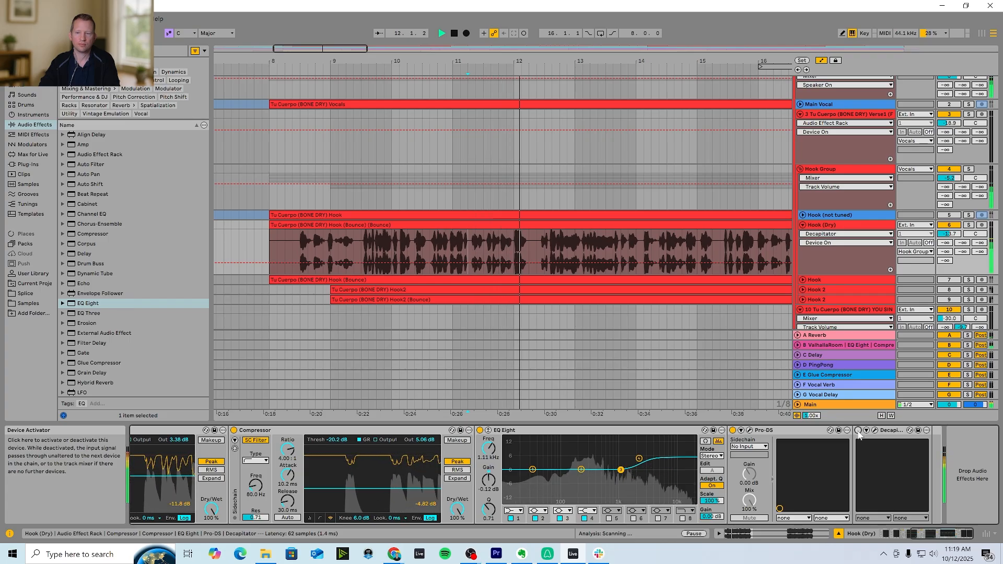
left_click(858, 430)
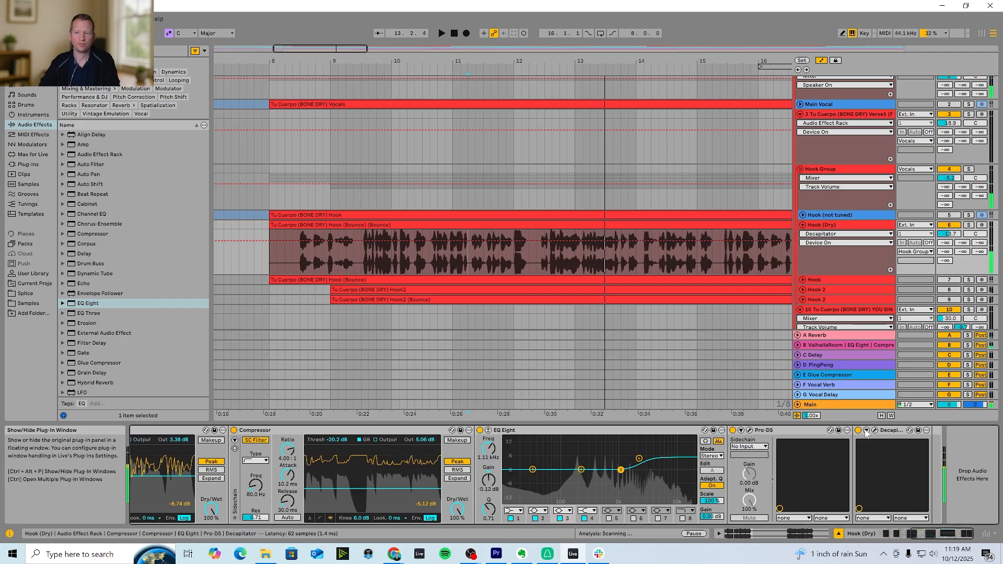
Fine-tune Decapitator's drive while the hook plays, close its window, and return to the start of the device chain.
left_click(875, 430)
key("space")
left_click_drag(146, 247, 146, 245)
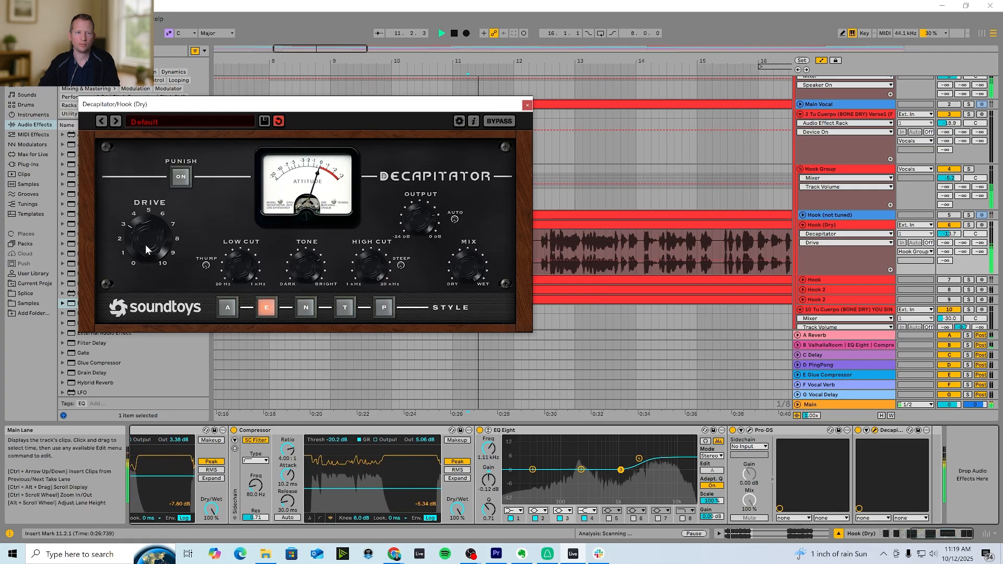
left_click(528, 106)
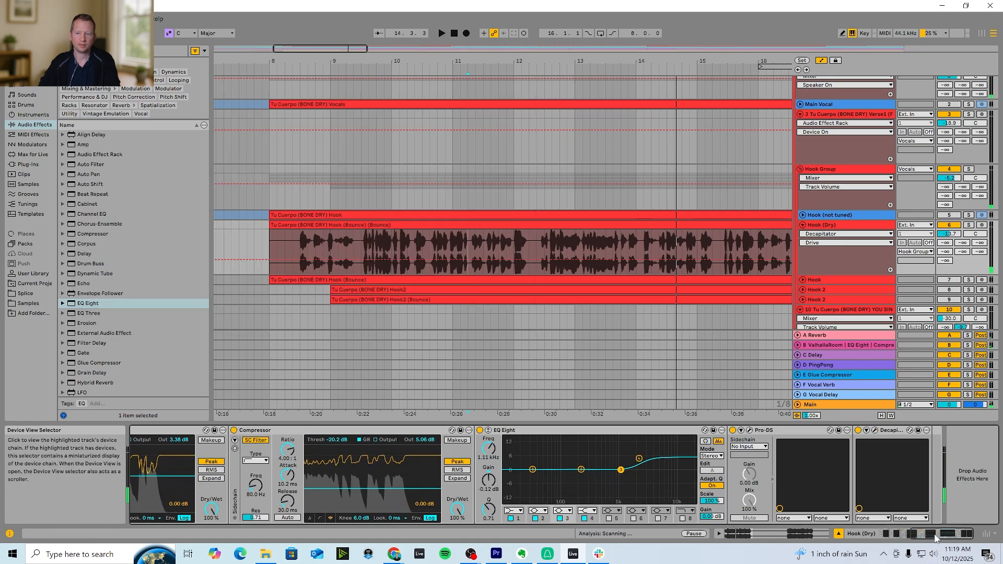
left_click(883, 535)
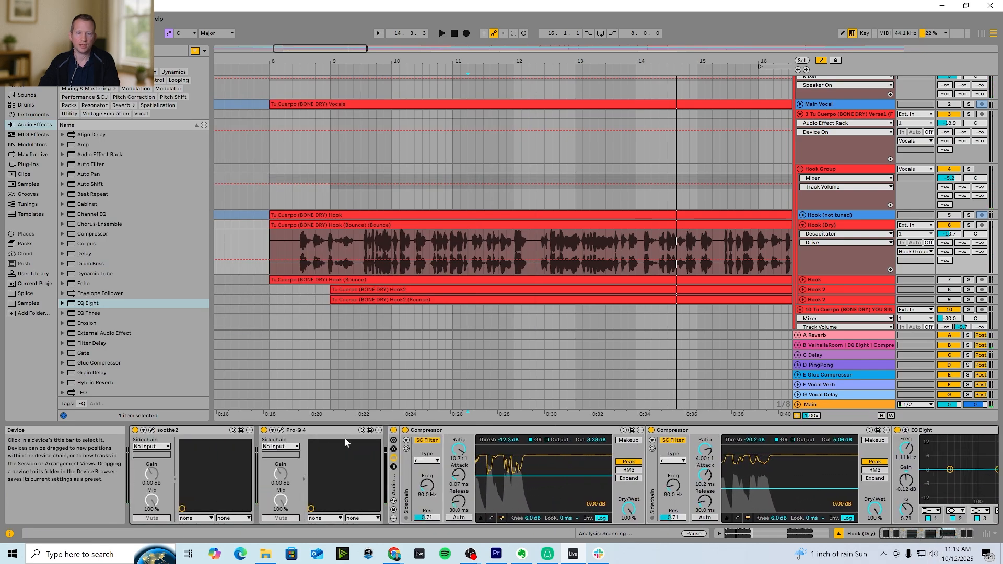
Move Pro-Q 4 and soothe2 into the Audio Effect Rack, placing them ahead of the first Compressor in their existing order.
left_click_drag(317, 430, 408, 474)
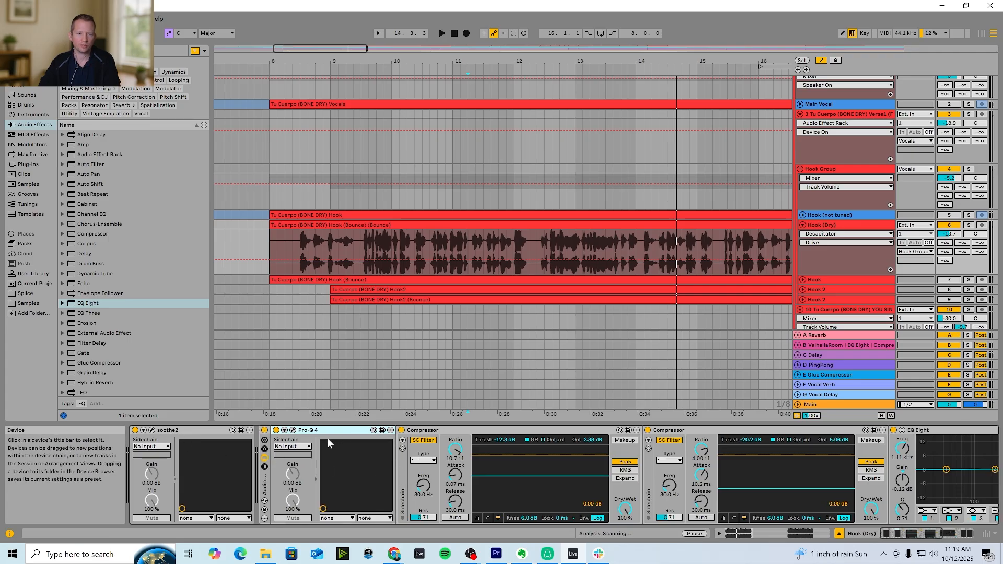
left_click(192, 431)
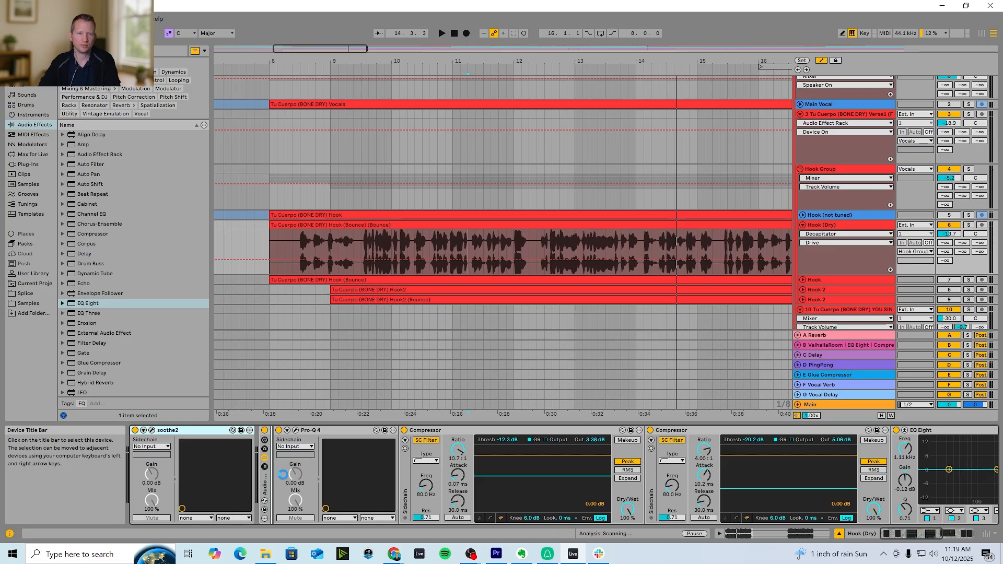
left_click_drag(263, 439, 265, 439)
Play the hook from bar 9.3 with the whole Audio Effect Rack bypassed and re-enabled to compare dry and processed sound.
left_click(363, 237)
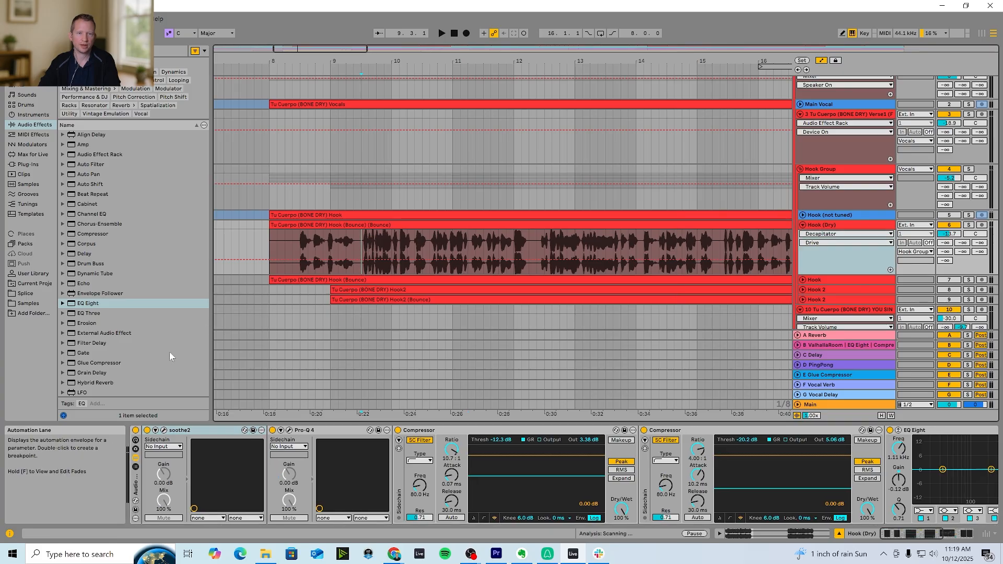
left_click(135, 431)
key("space")
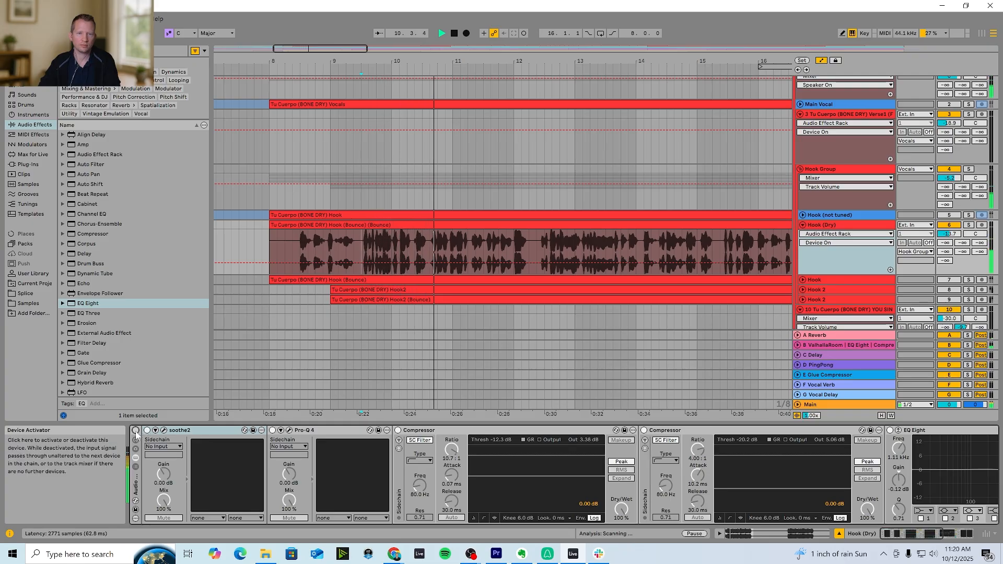
left_click(135, 430)
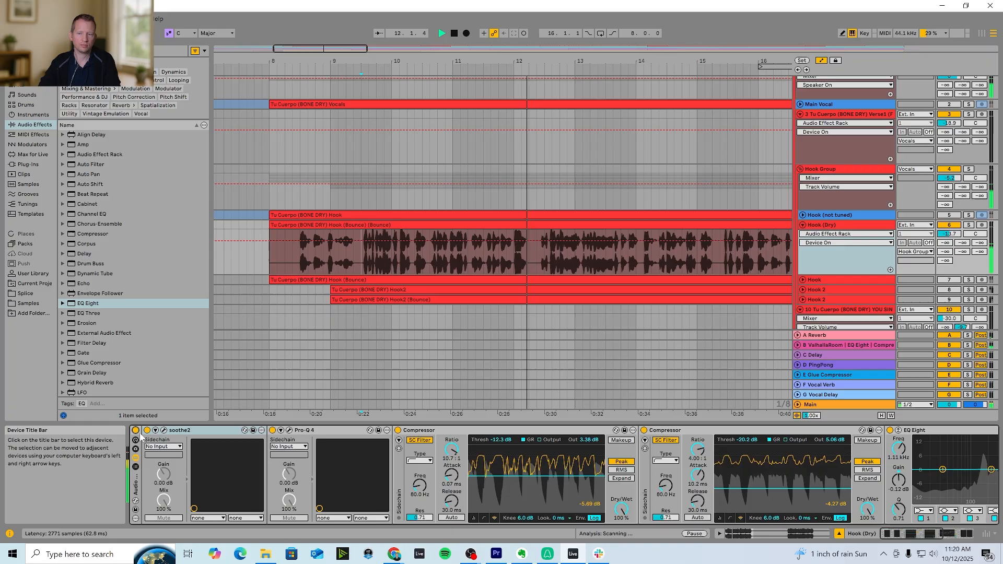
key("space")
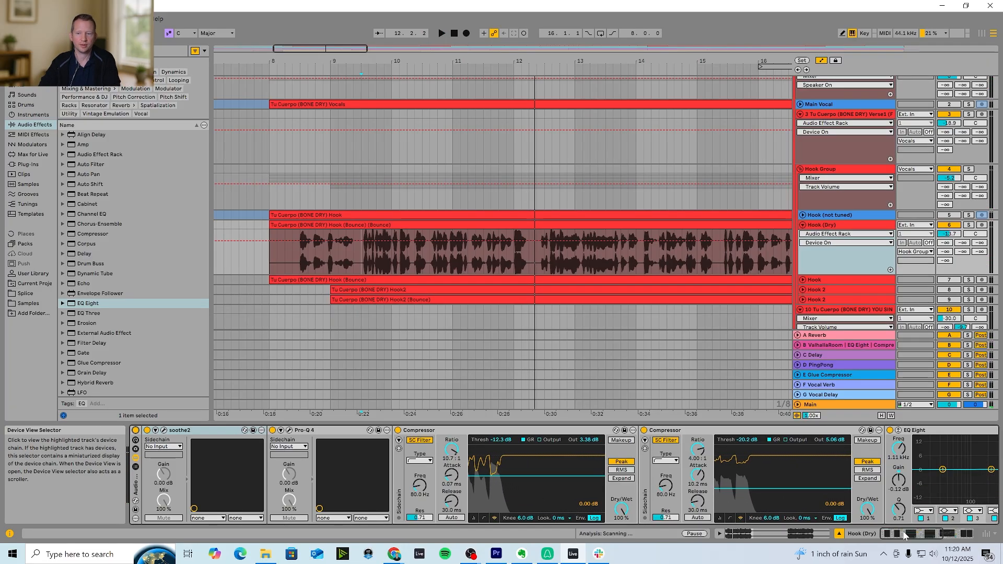
Search the plug-ins for Soundtoys effects and look through the list for a MicroShift device.
left_click_drag(908, 535, 938, 537)
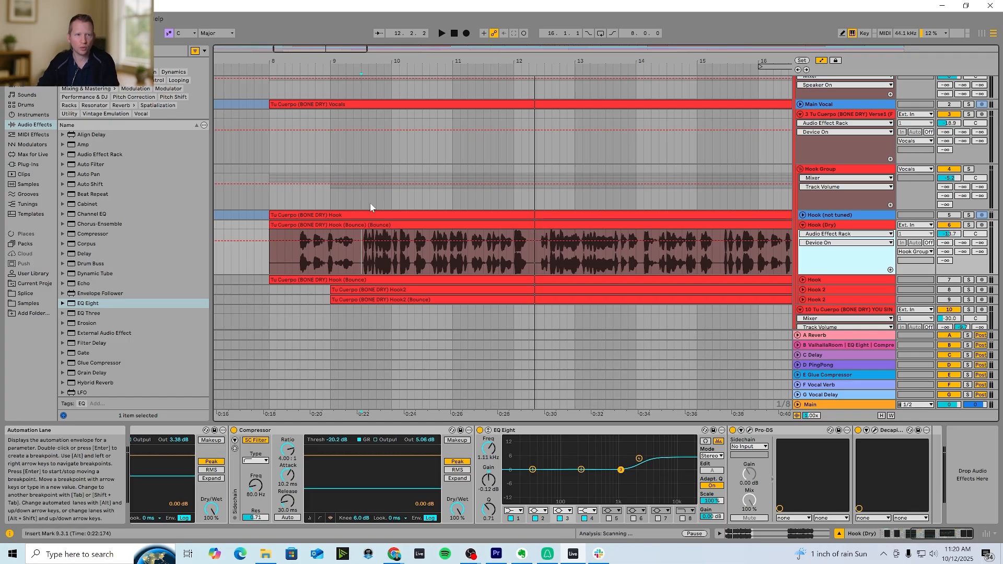
left_click(124, 51)
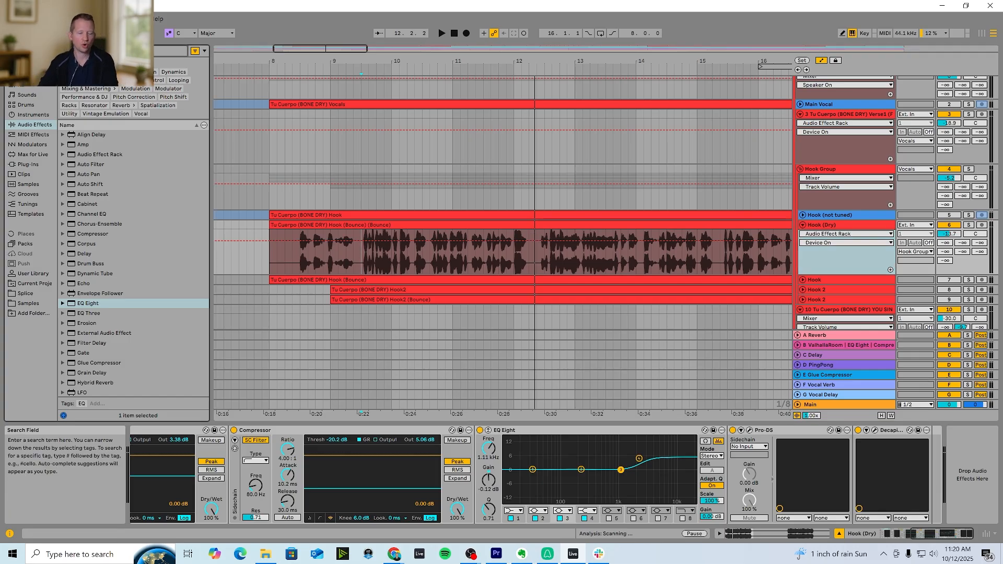
type("soot")
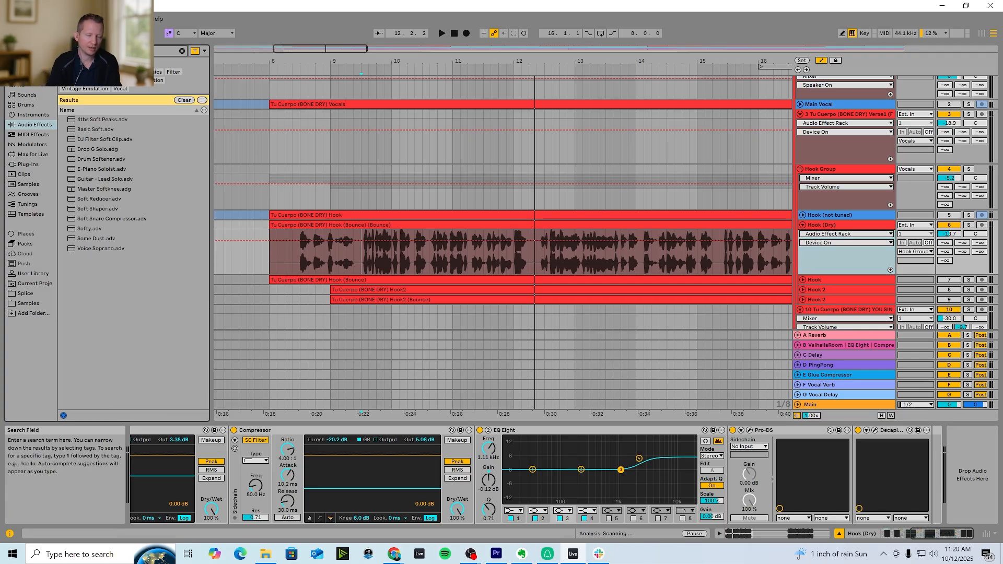
left_click(29, 164)
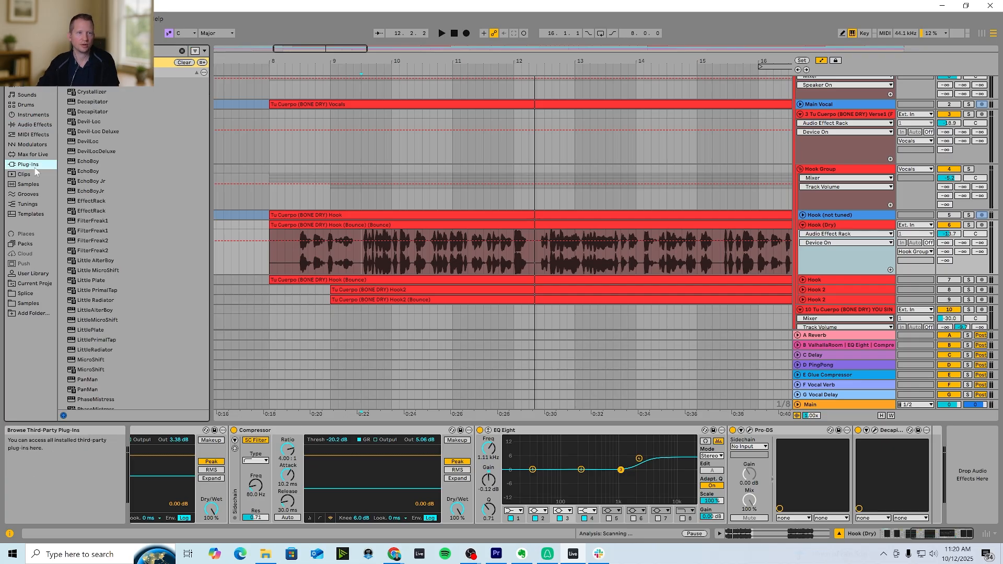
scroll(145, 278, "down", 3)
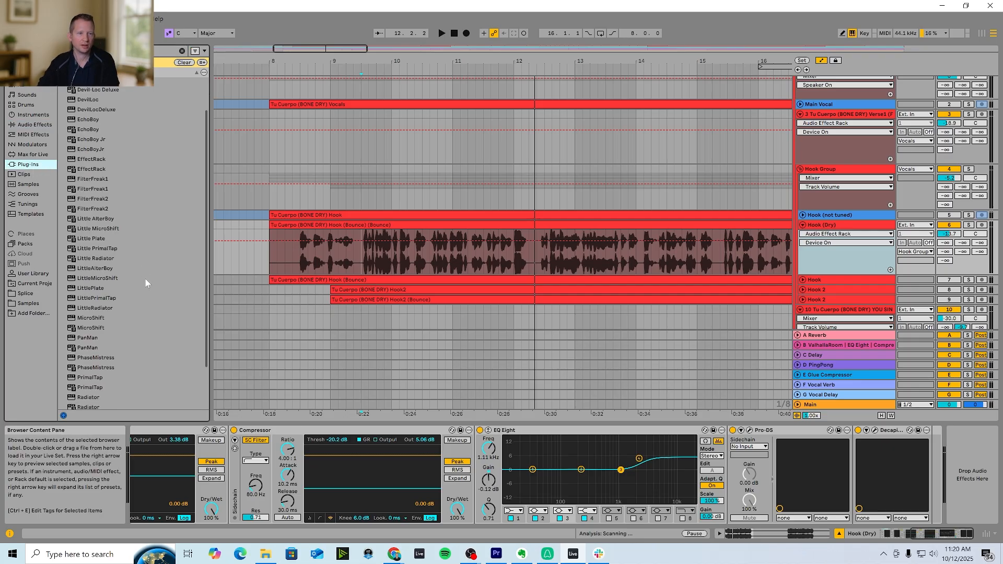
scroll(146, 278, "down", 1)
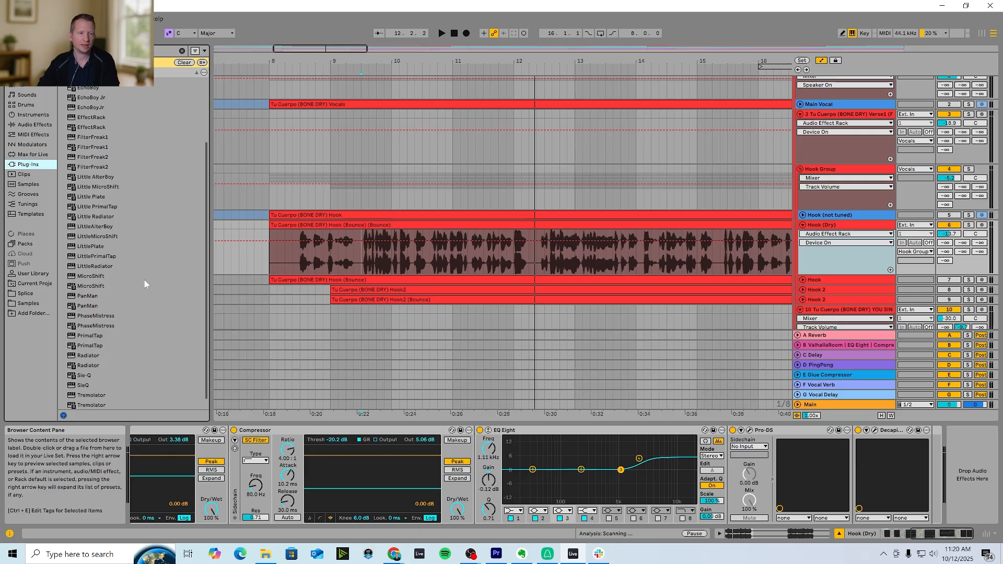
scroll(121, 329, "down", 1)
scroll(107, 334, "up", 2)
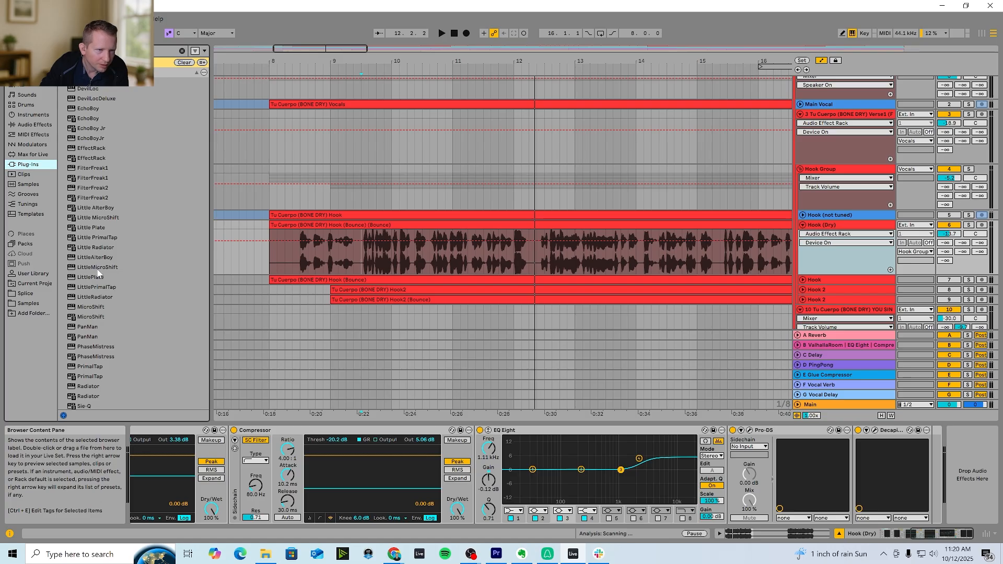
left_click(86, 219)
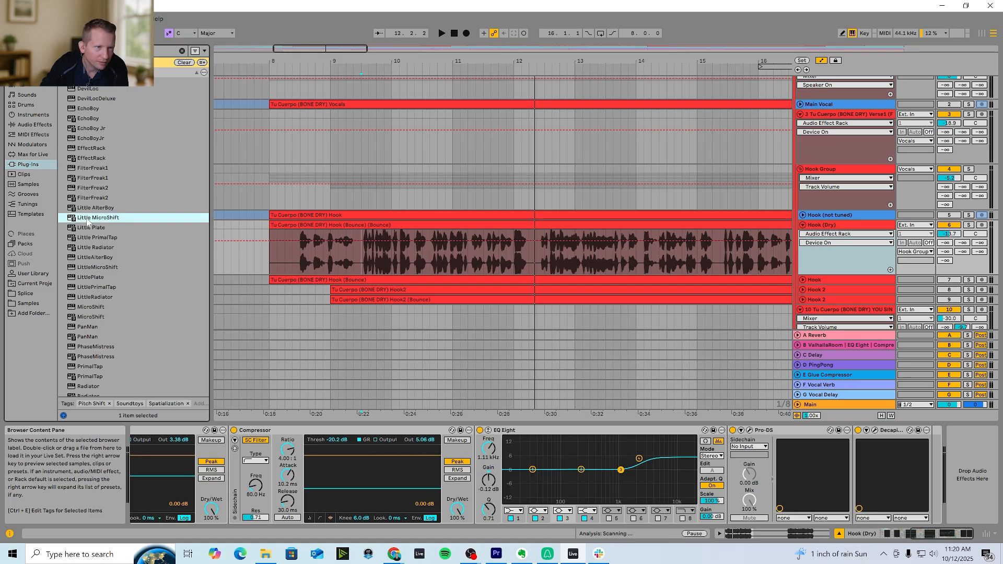
scroll(89, 204, "up", 2)
Search the plug-ins for "micro" and add MicroShift after Decapitator at the end of the Hook (Dry) chain.
left_click(89, 50)
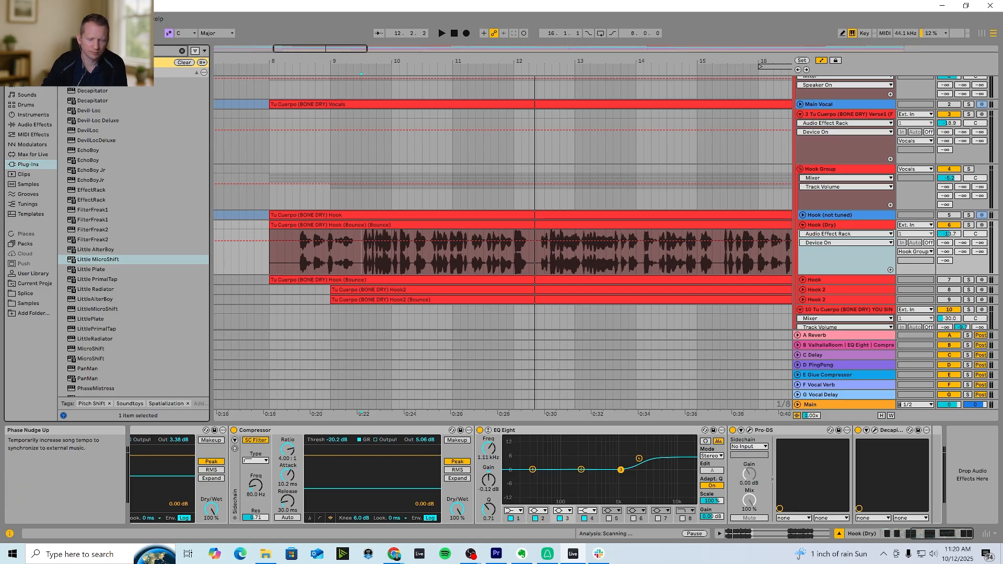
key("BackSpace")
key("BackSpace")
key("BackSpace")
key("BackSpace")
key("BackSpace")
key("BackSpace")
key("BackSpace")
key("BackSpace")
key("BackSpace")
type("micro")
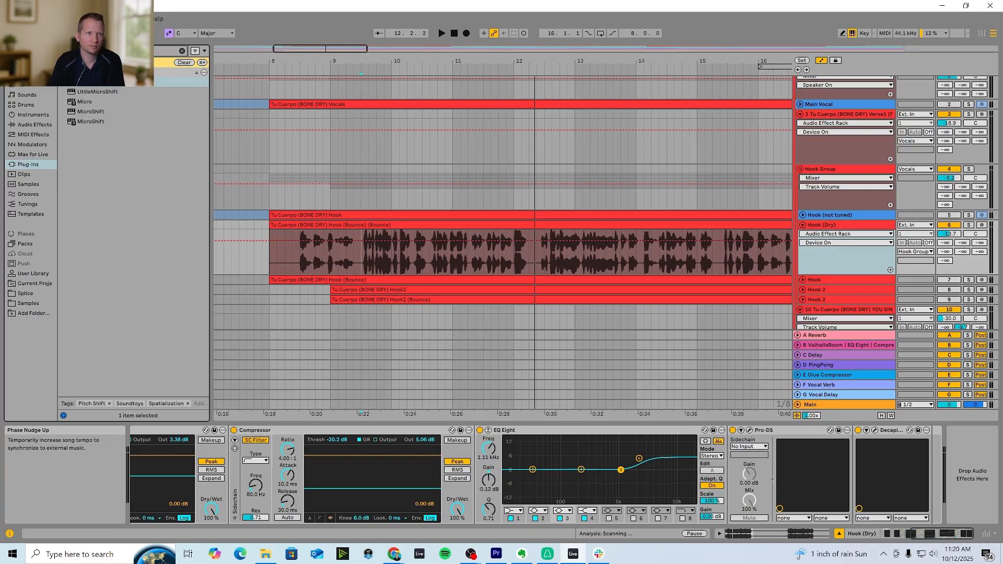
left_click(86, 122)
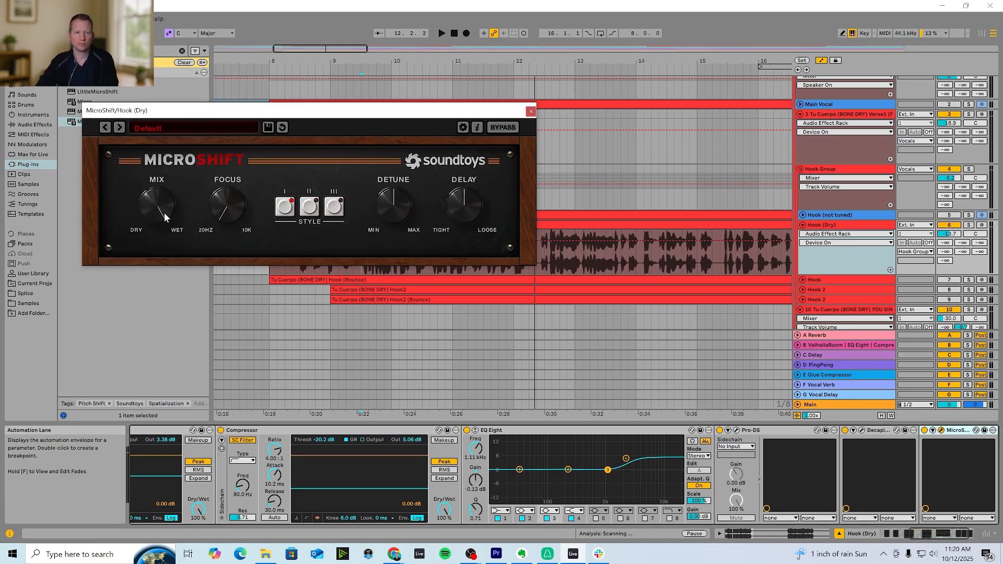
While the hook plays, turn MicroShift's Mix fully dry and raise it to a mostly dry blend.
key("space")
left_click_drag(156, 201, 179, 365)
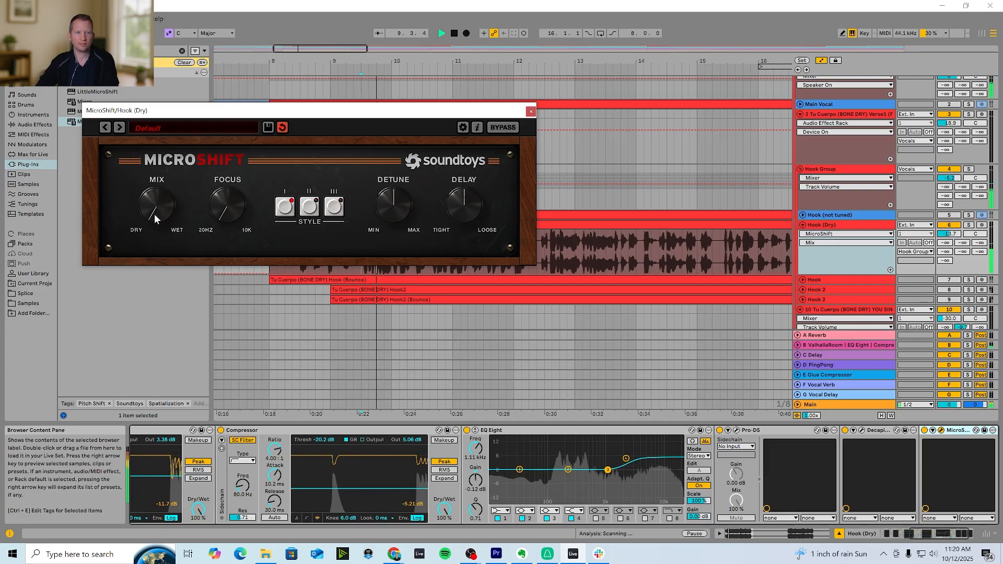
left_click_drag(153, 212, 151, 154)
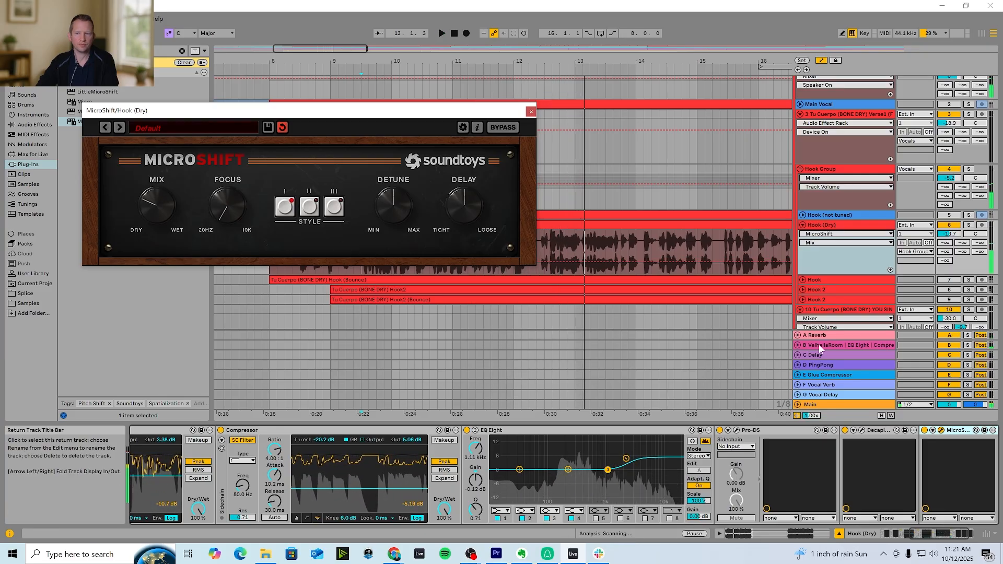
Play the hook with MicroShift switched off and on to judge the widening, and stop playback.
left_click(925, 431)
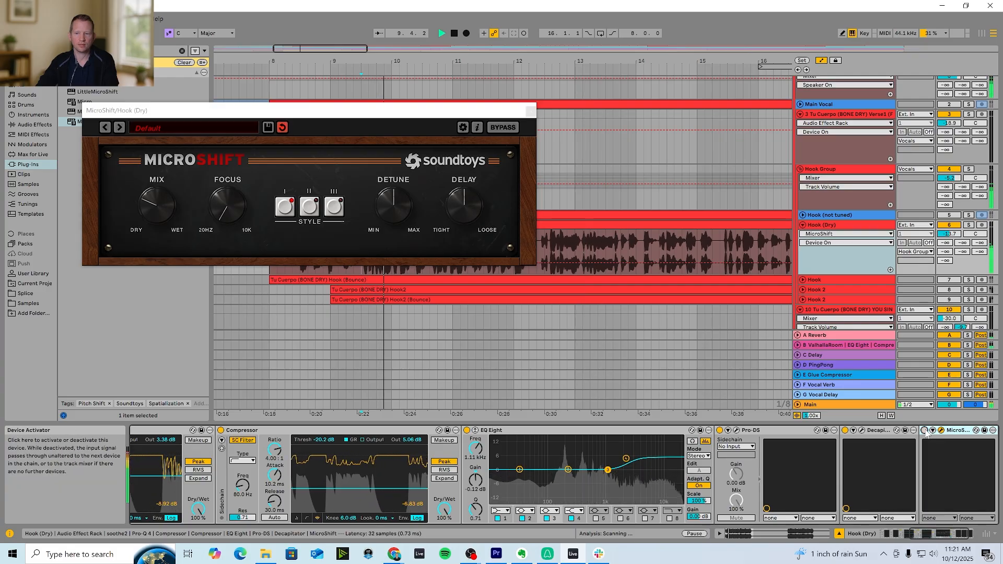
left_click(924, 430)
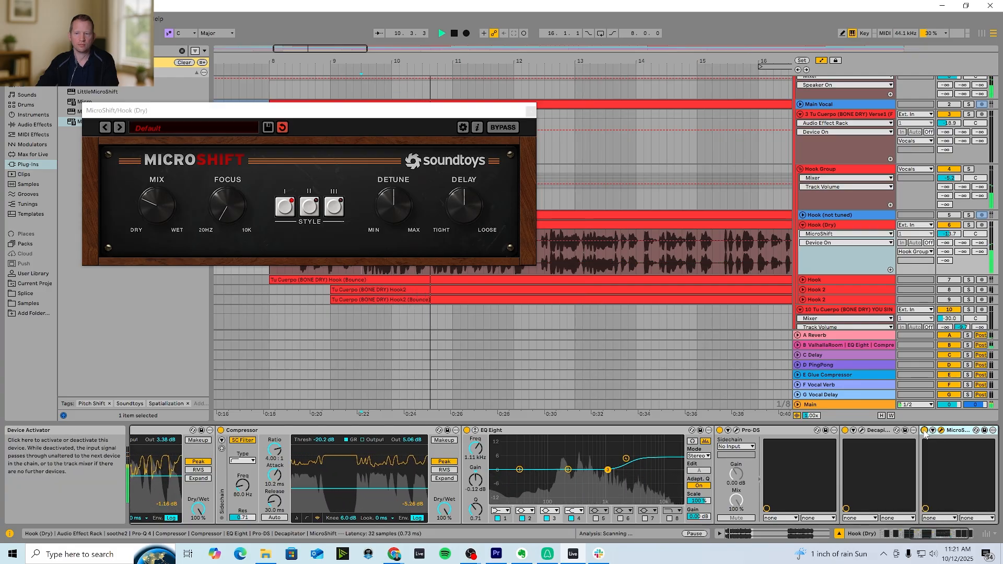
key("space")
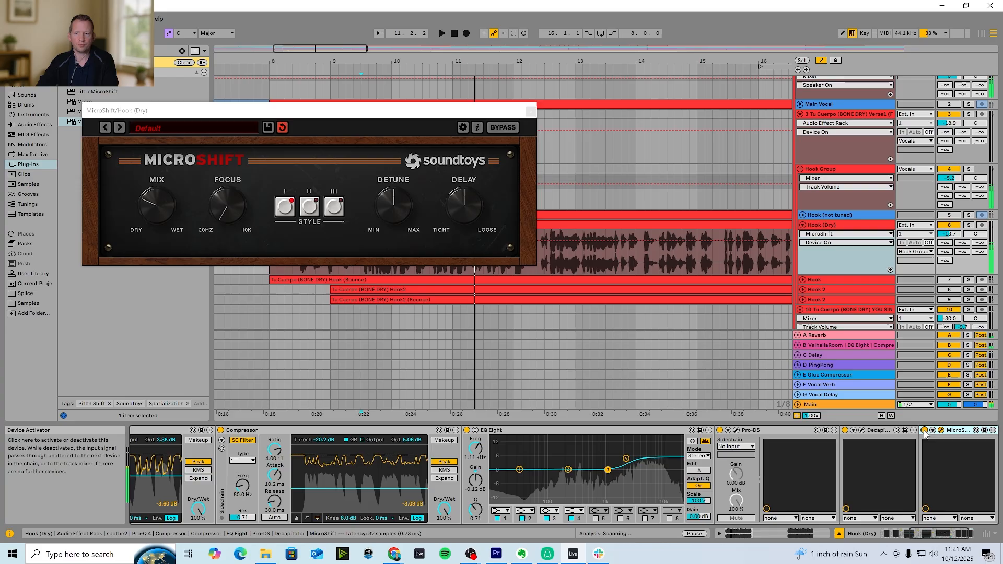
Lower MicroShift's Mix slightly and close its window.
left_click(155, 206)
left_click_drag(155, 206, 152, 207)
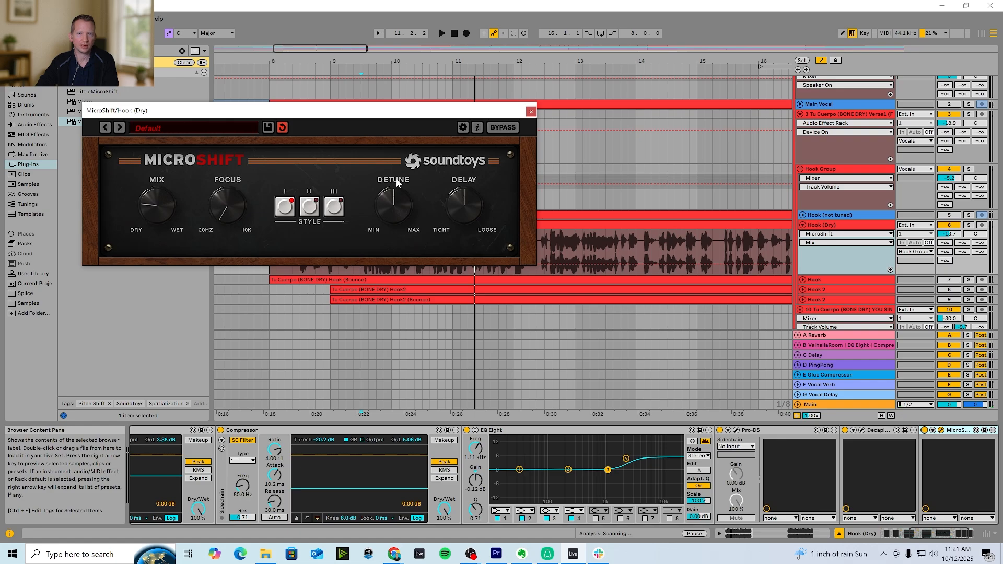
left_click(531, 112)
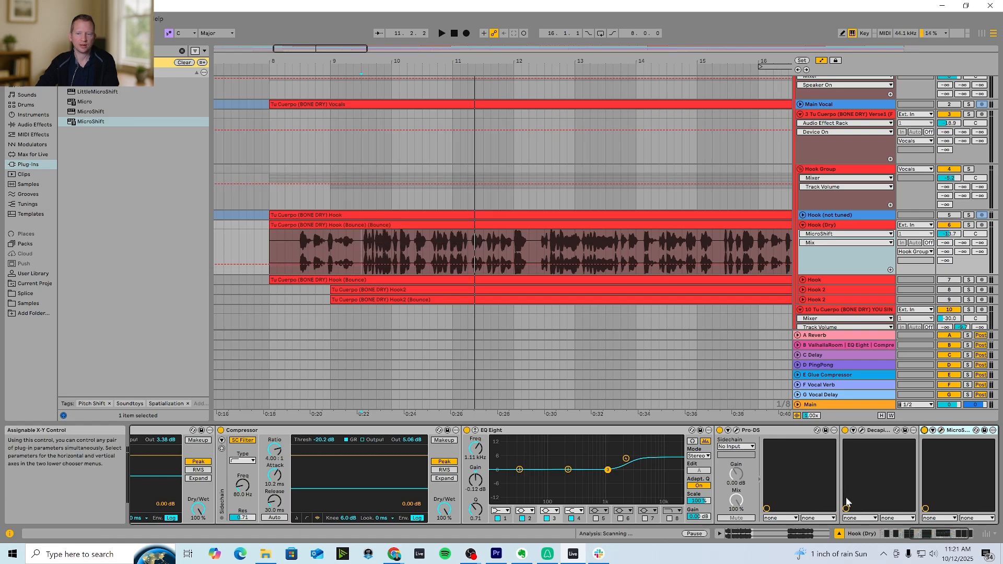
left_click(942, 534)
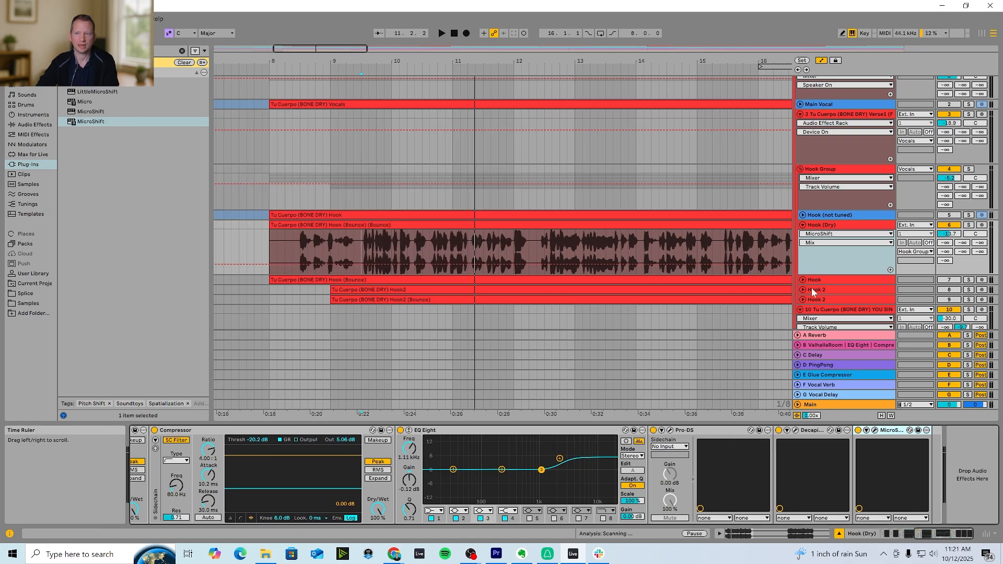
Set the playback start at bar 8.3, search the plug-ins for "val", and add ValhallaVintageVerb after MicroShift on Hook (Dry).
left_click(300, 250)
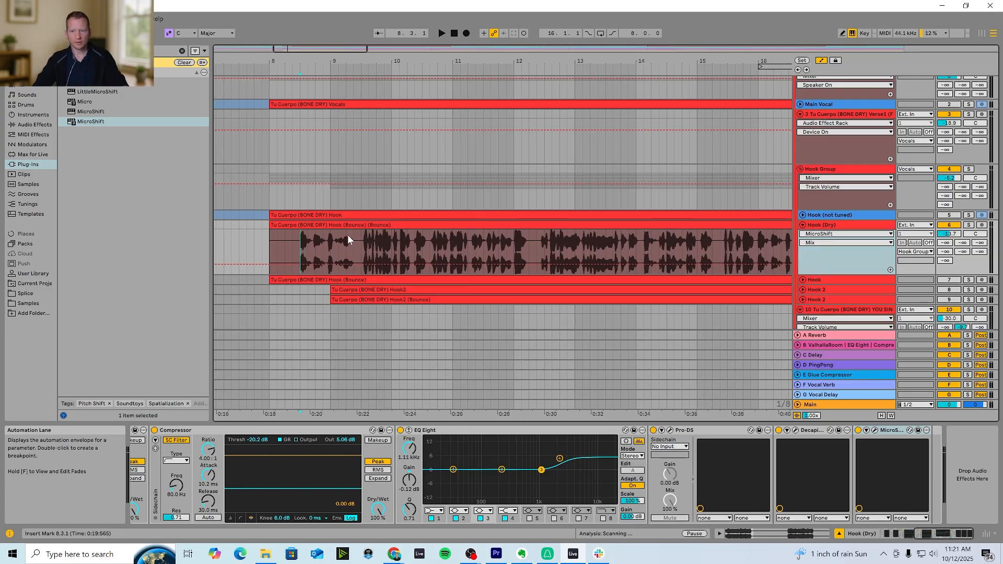
left_click(104, 51)
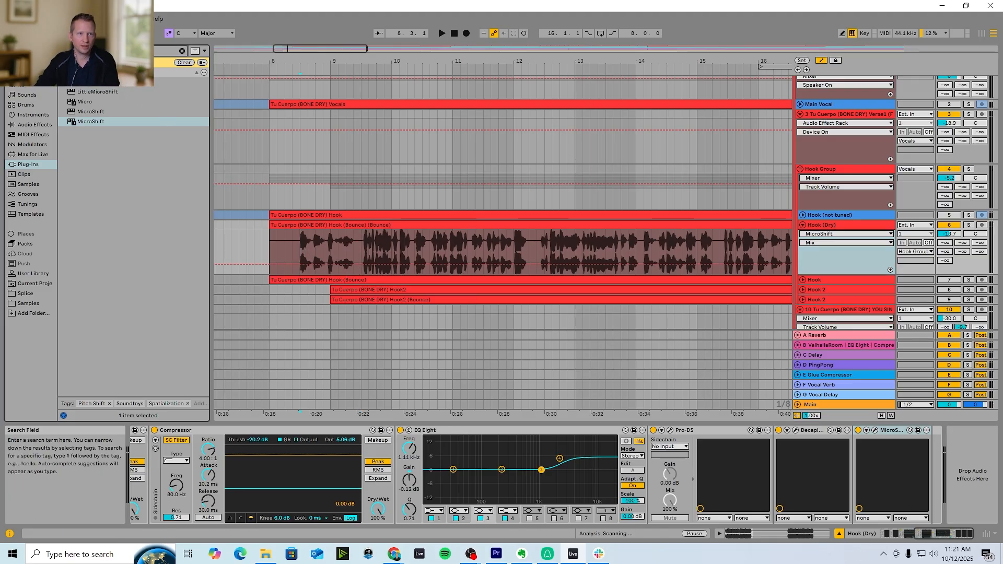
key("BackSpace")
key("BackSpace")
key("BackSpace")
key("BackSpace")
key("BackSpace")
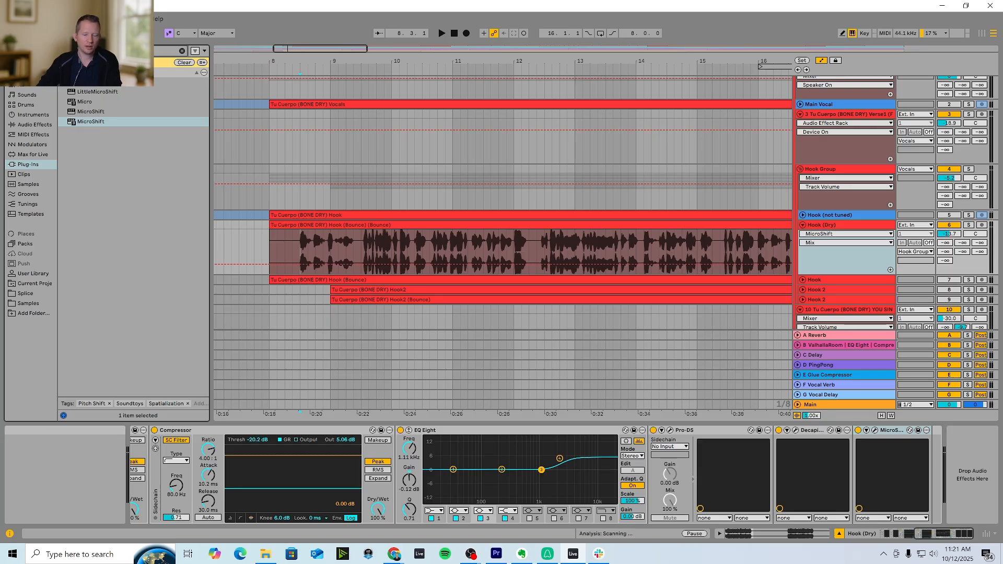
type("val")
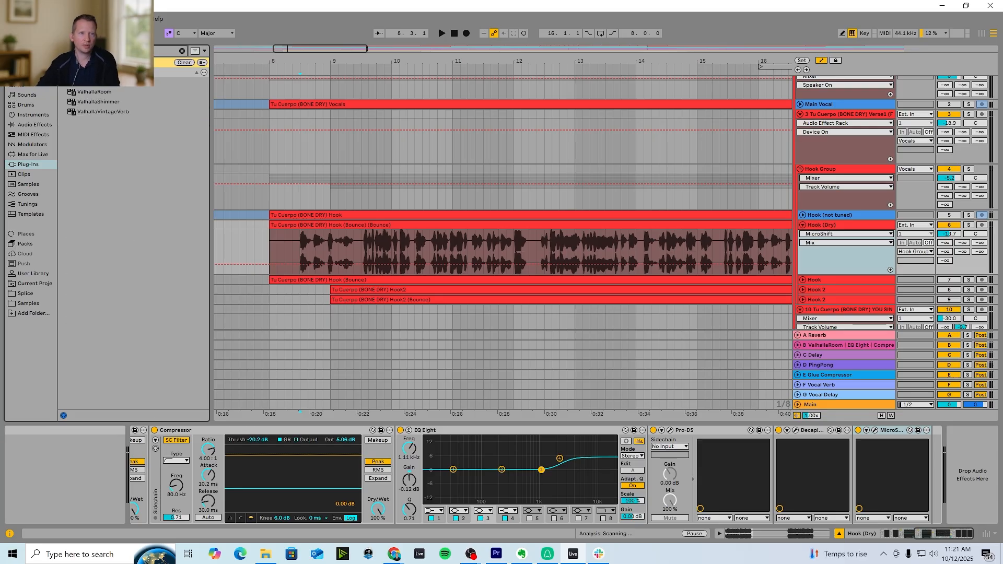
left_click(101, 111)
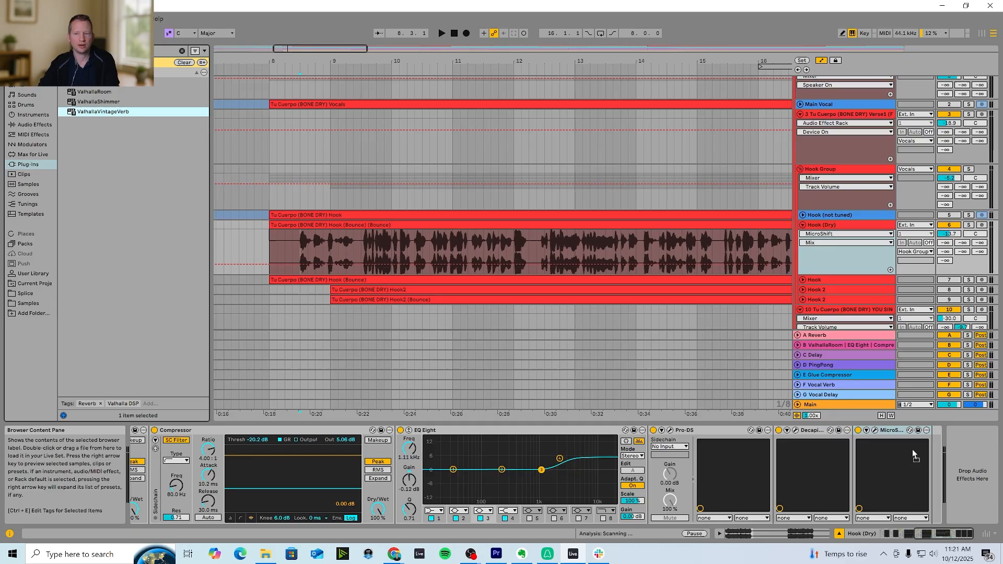
left_click_drag(912, 450, 931, 469)
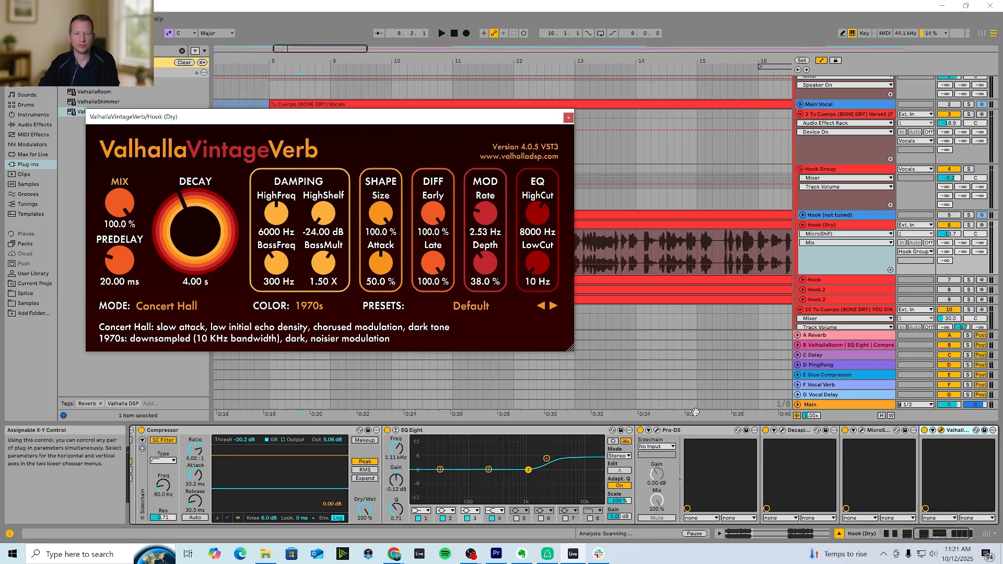
Set ValhallaVintageVerb to Plate mode with a 0.20 s decay and an 11.2% mix.
left_click(158, 312)
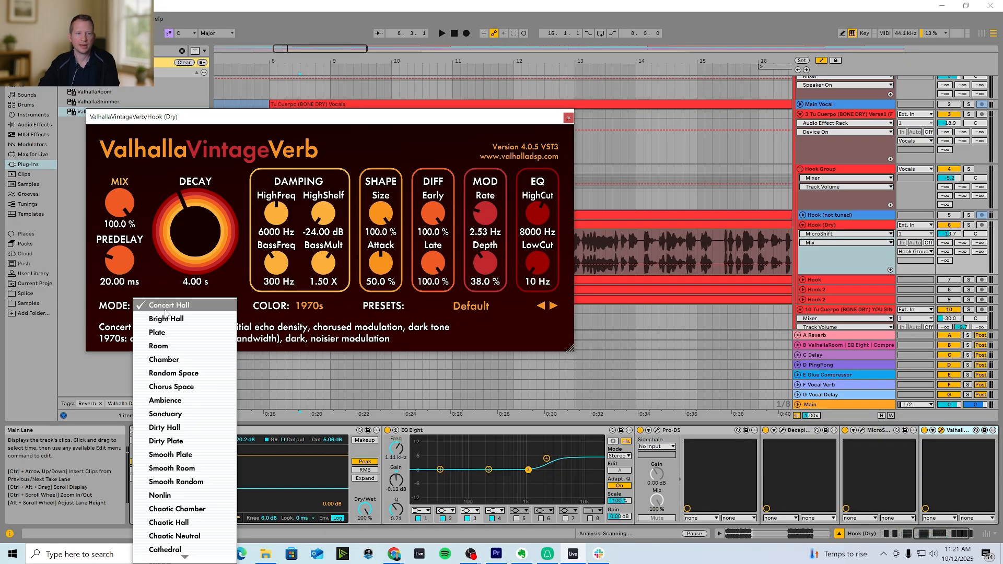
left_click(168, 334)
left_click_drag(193, 208, 193, 211)
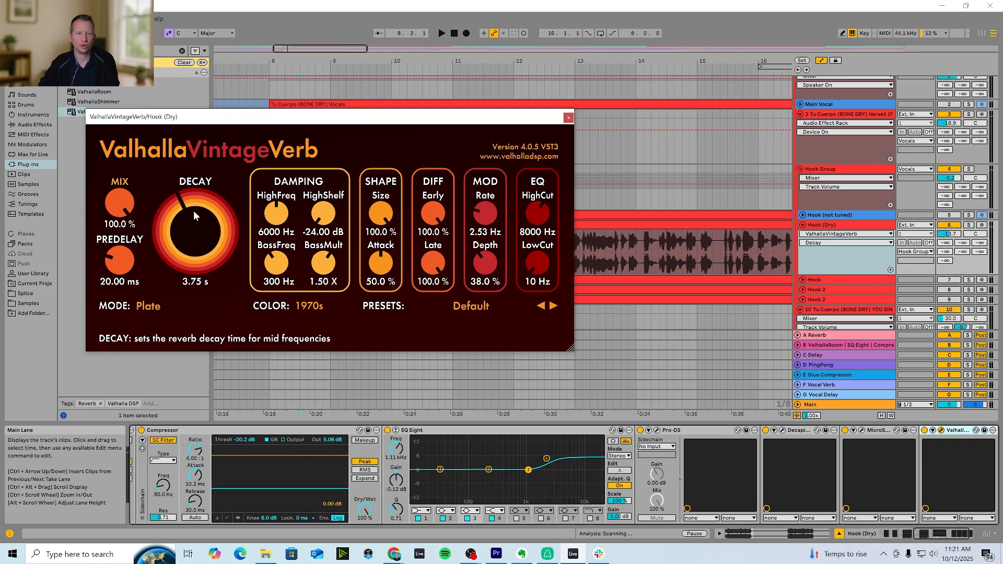
left_click_drag(120, 205, 131, 314)
Play the hook with ValhallaVintageVerb switched off and on to judge the plate reverb, and stop playback.
key("space")
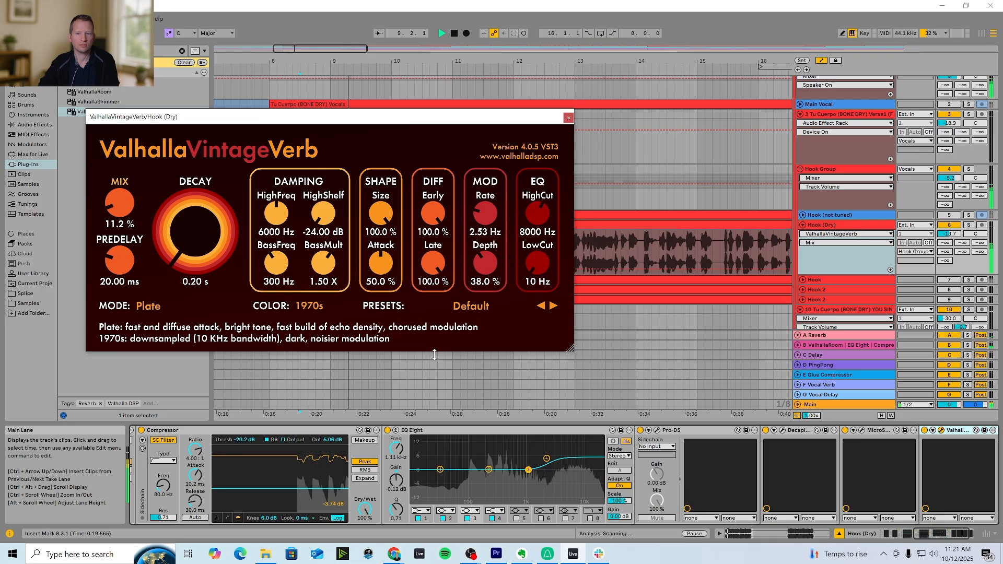
left_click(924, 430)
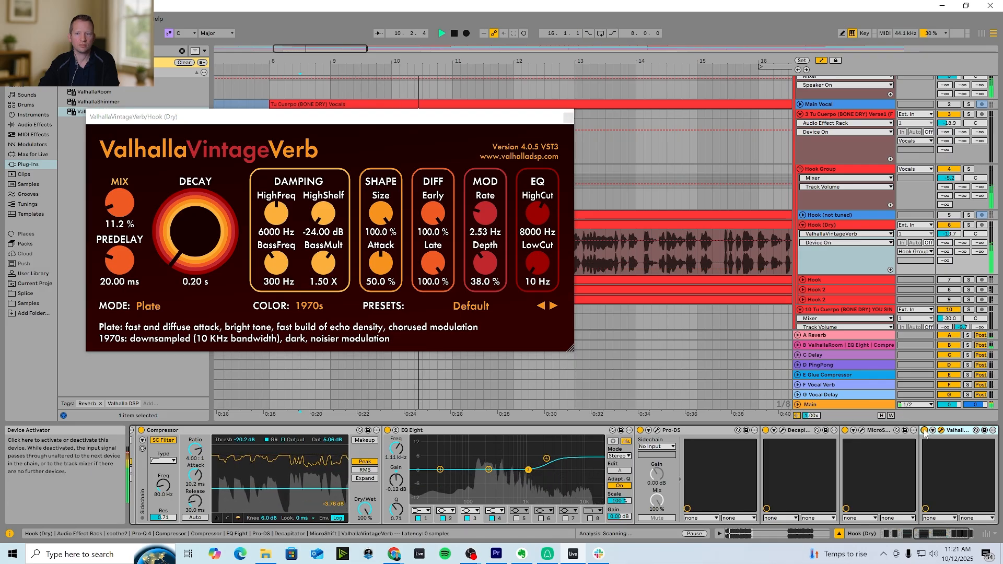
left_click(924, 430)
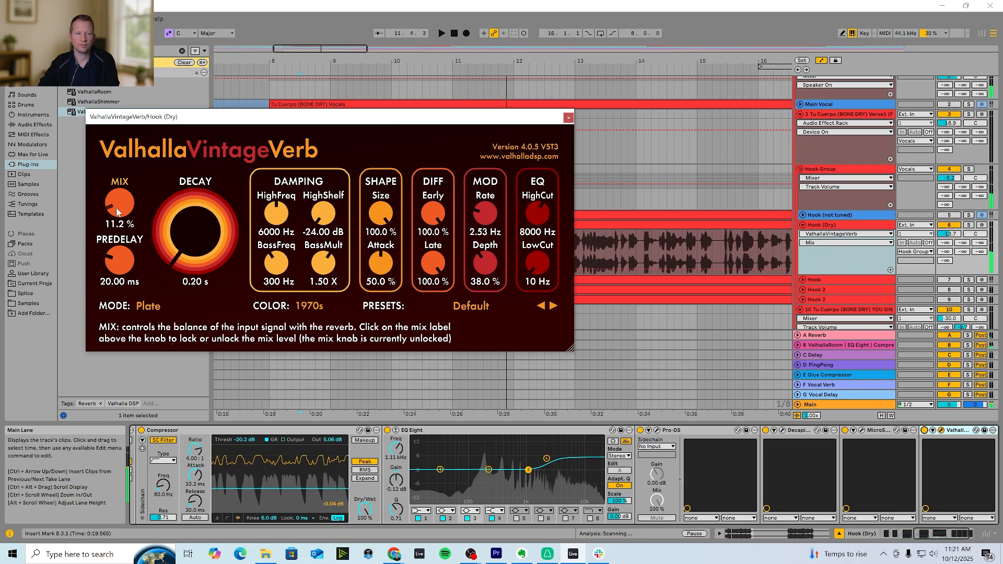
Lower ValhallaVintageVerb's Mix to 8.0%, close its window, and show the end of the Hook (Dry) device chain.
left_click_drag(112, 208, 110, 214)
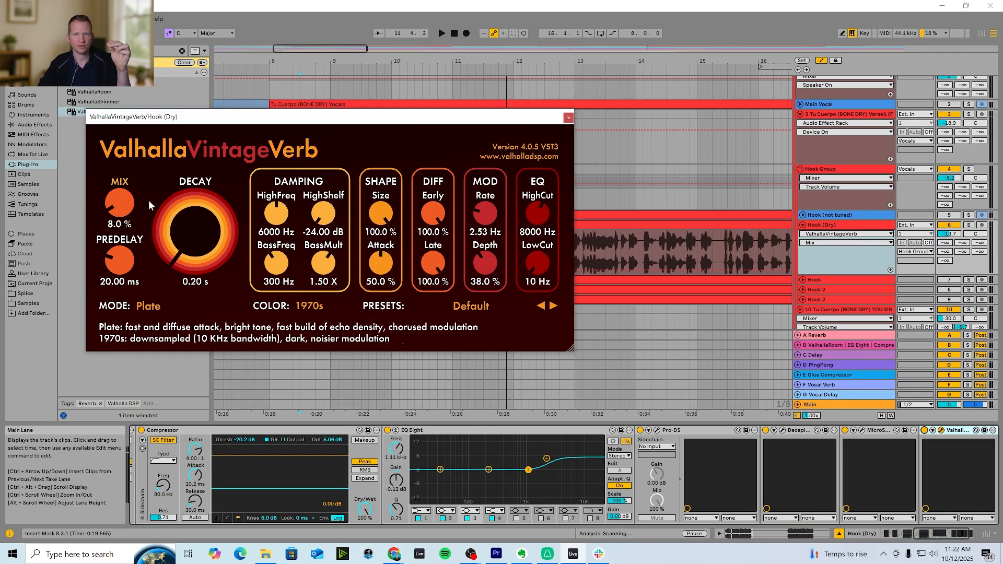
left_click(567, 119)
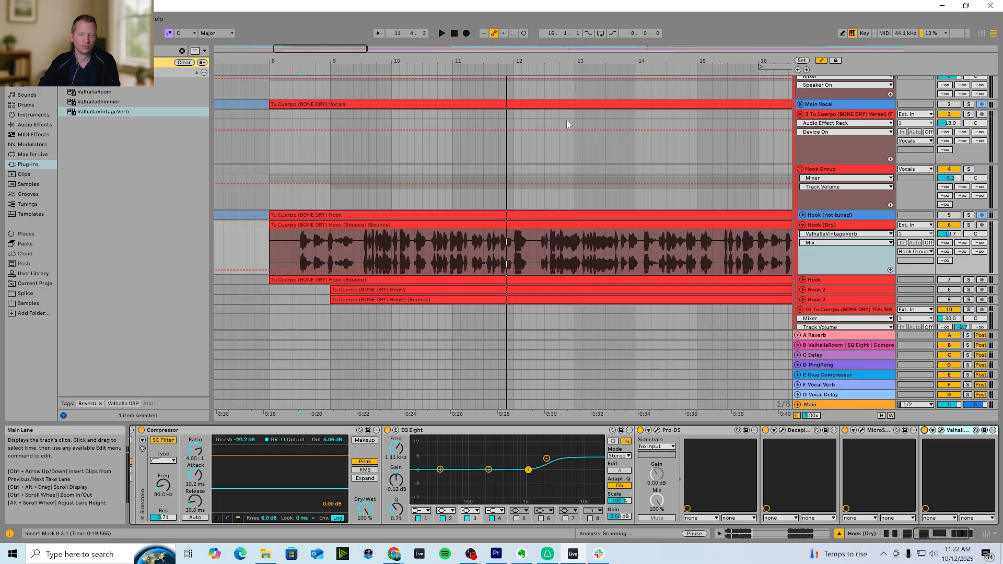
left_click(942, 536)
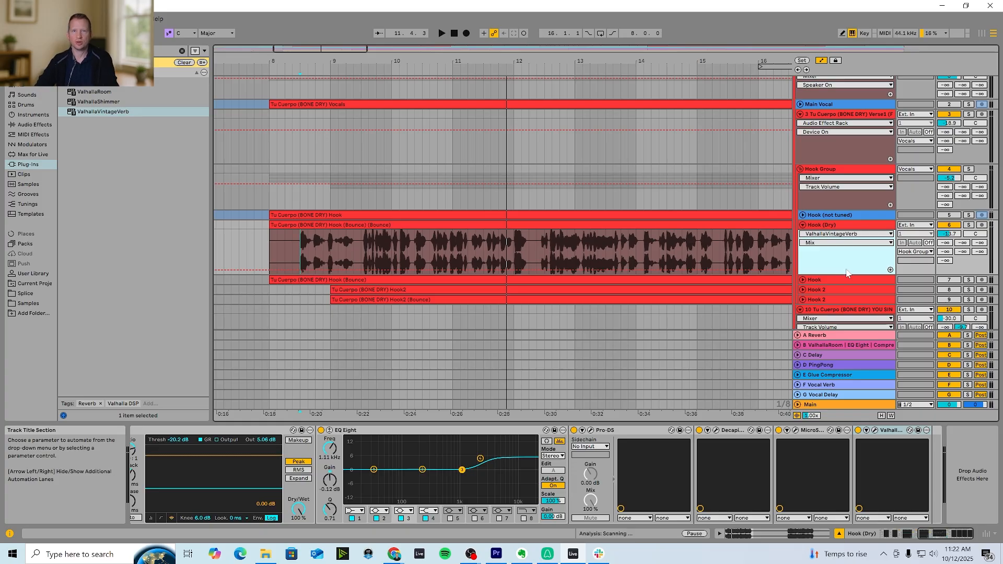
Examine the devices on the ValhallaRoom return B, and return to the Hook (Dry) track's chain.
left_click(293, 254)
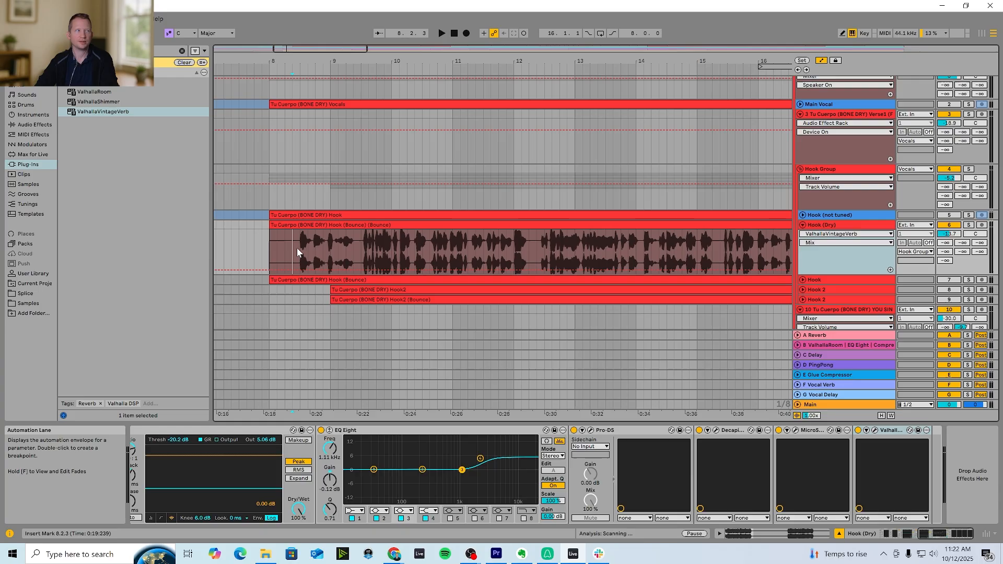
left_click(303, 227)
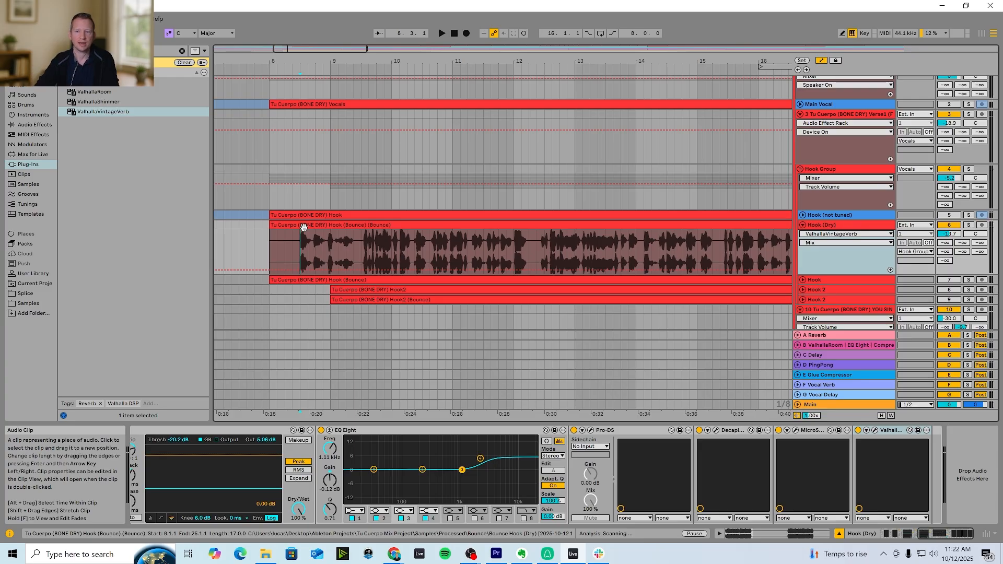
left_click(835, 347)
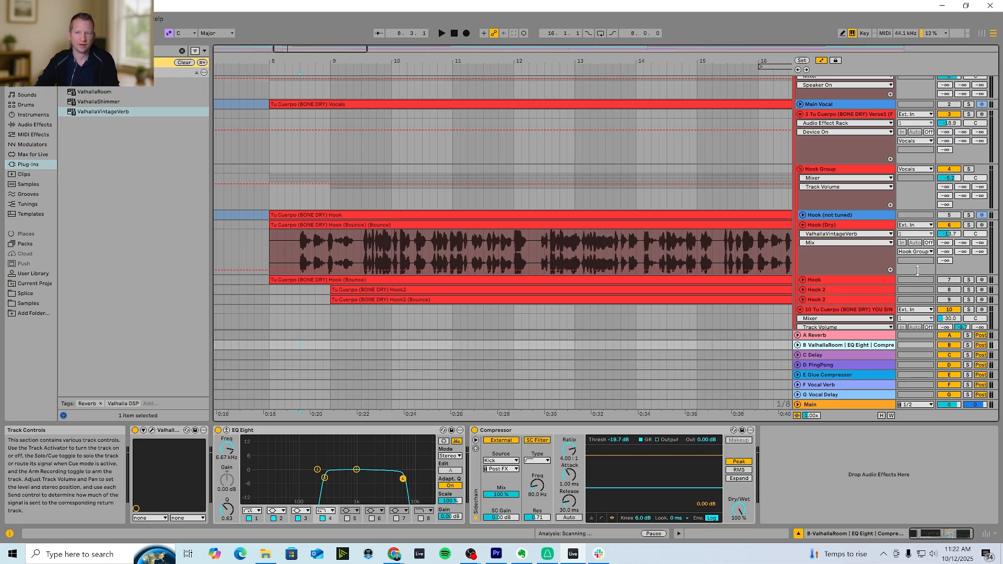
left_click(450, 233)
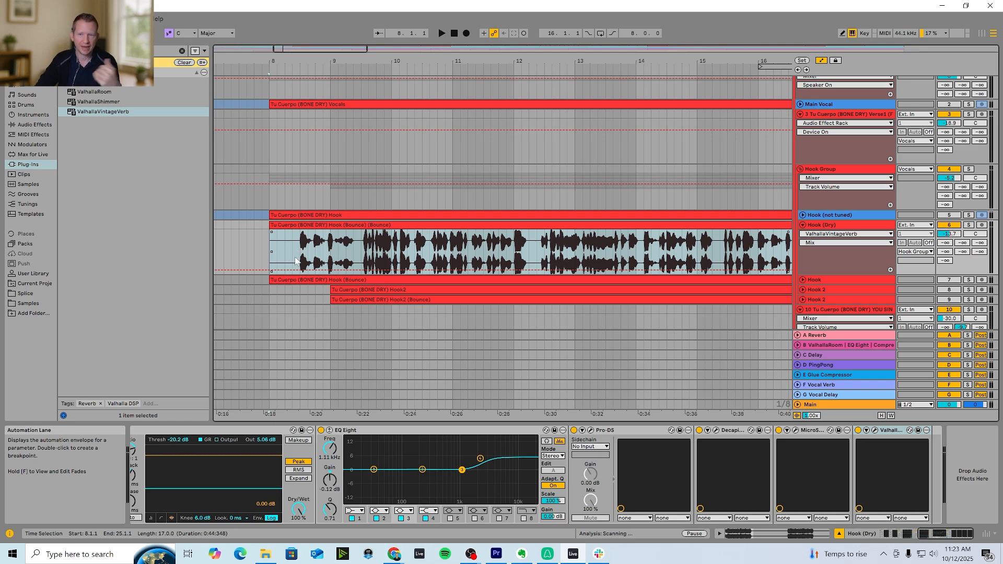
left_click(809, 271)
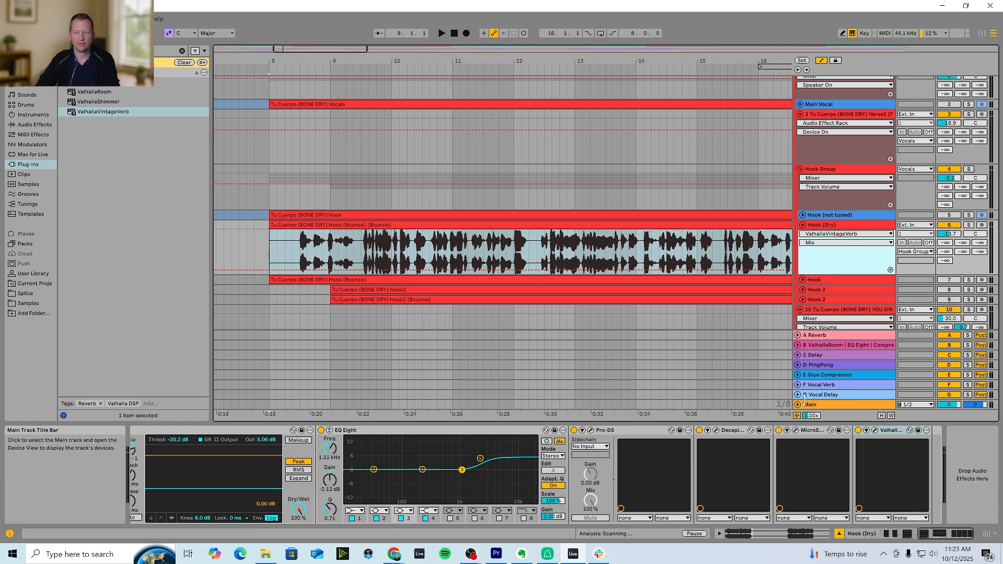
Open ValhallaRoom on the Vocal Verb return to examine its reverb settings, and close its window.
left_click(825, 389)
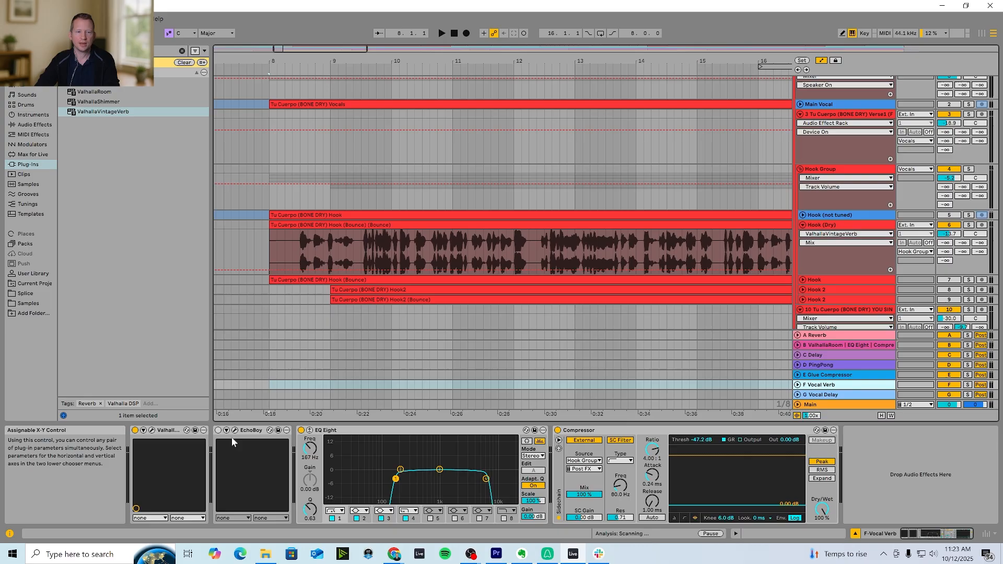
left_click(152, 431)
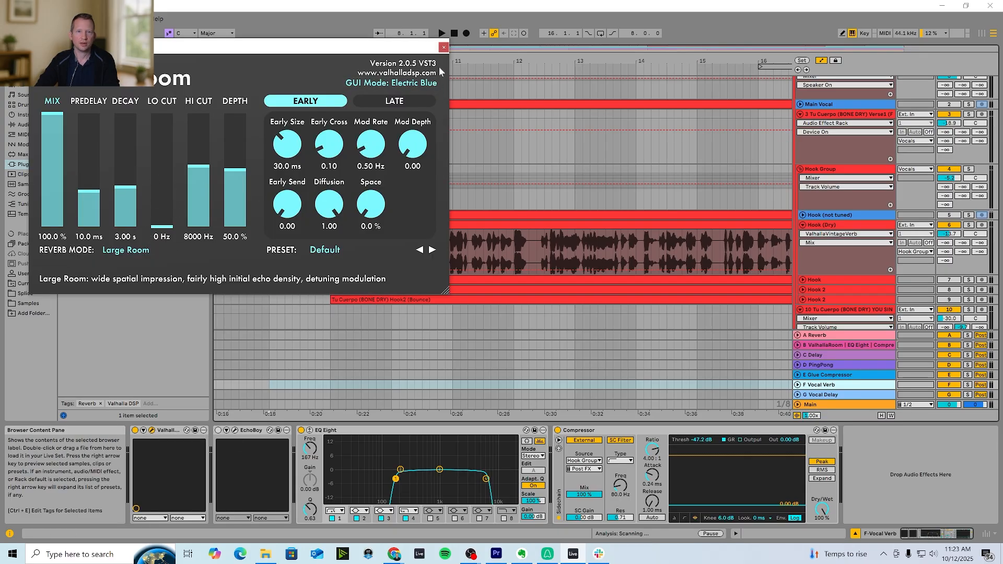
left_click(444, 47)
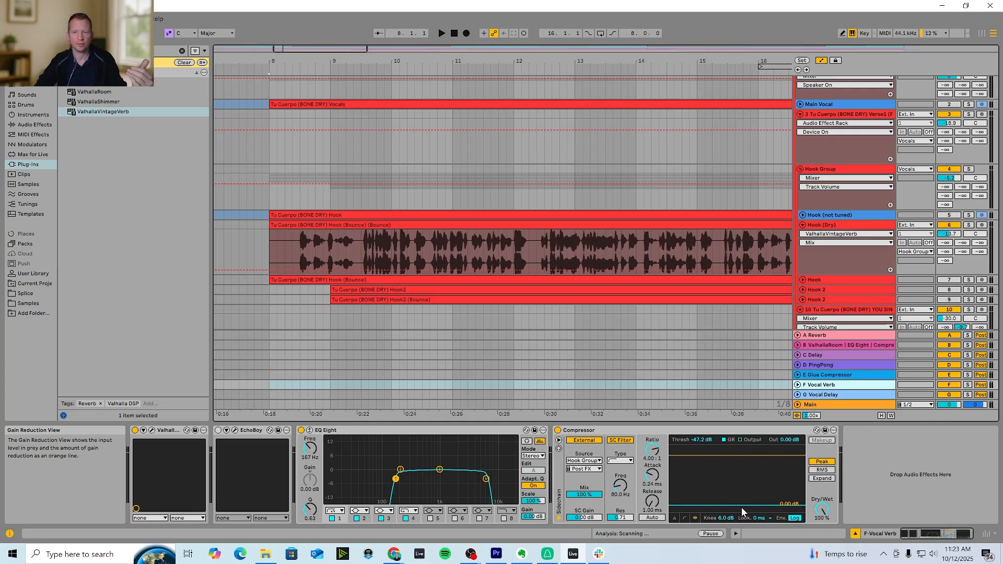
Play Hook (Dry) from bar 8.3, raise its send to the Vocal Verb return during playback, and stop.
left_click(783, 273)
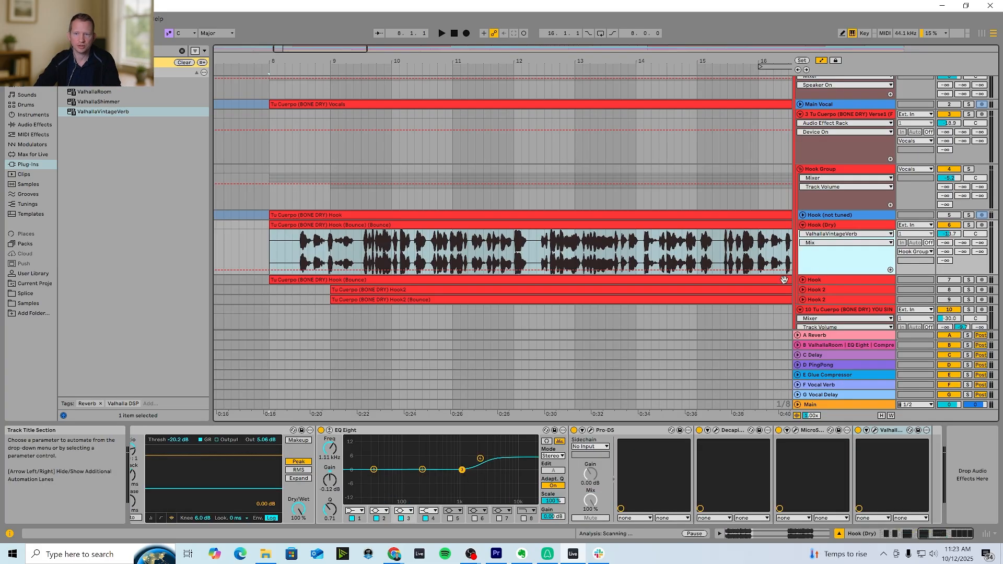
left_click(293, 261)
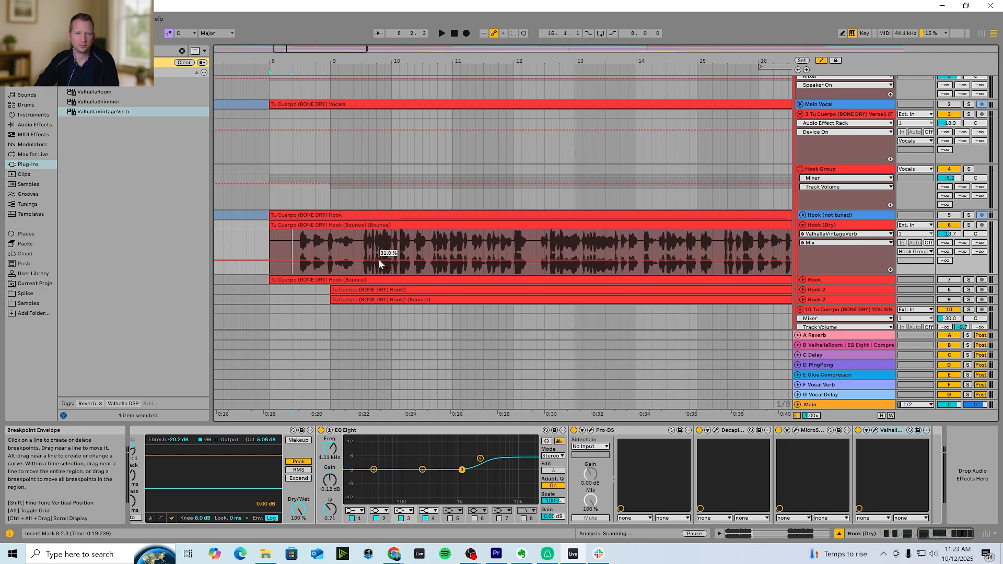
left_click(300, 246)
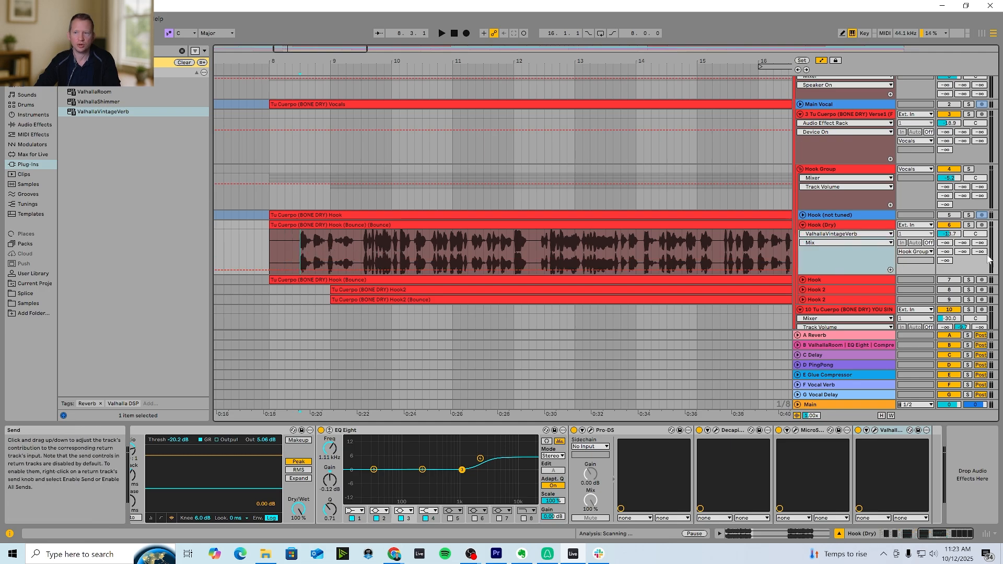
left_click(822, 386)
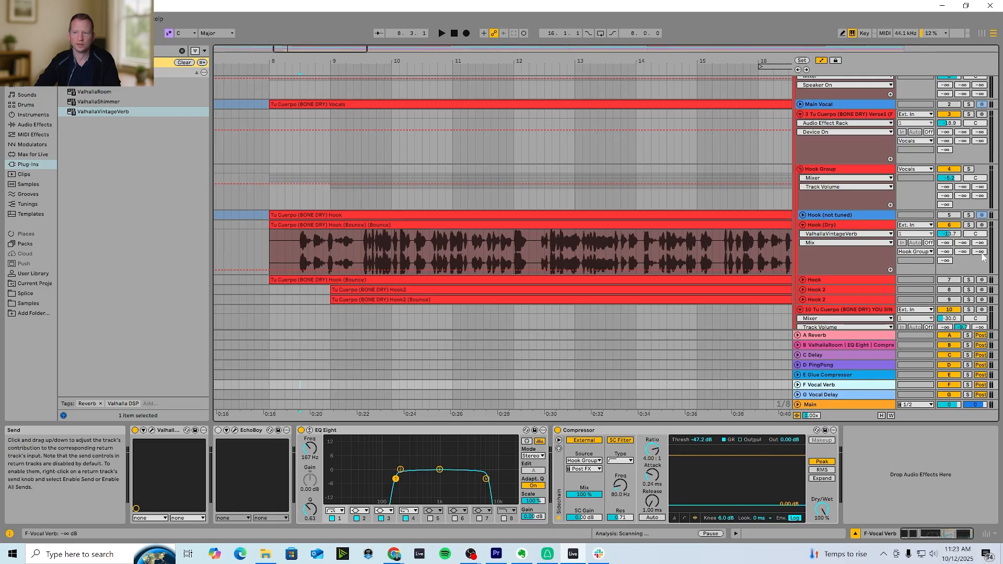
key("space")
left_click_drag(980, 252, 980, 233)
key("space")
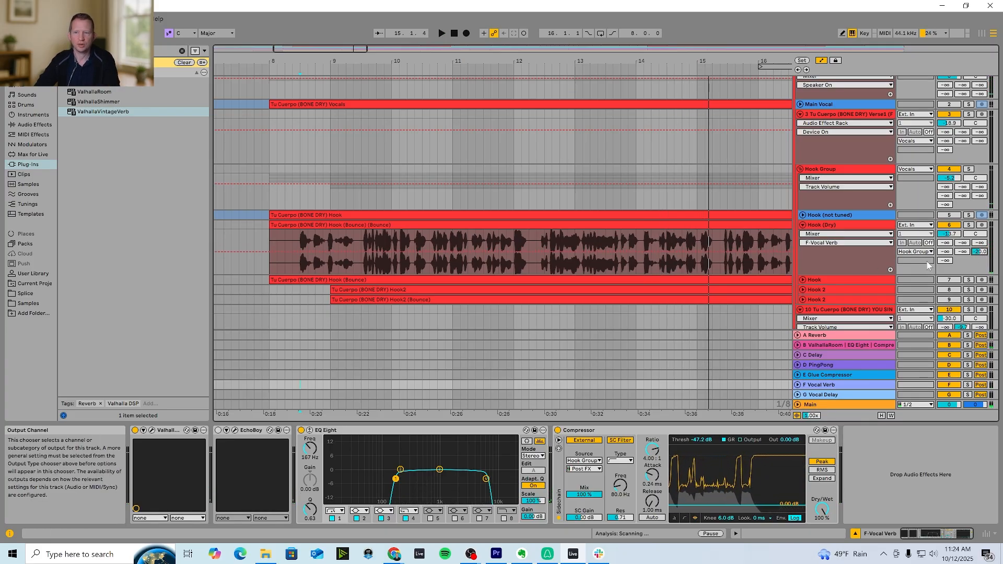
Open EchoBoy on the Vocal Delay return to examine its delay settings, and close its window.
left_click(859, 267)
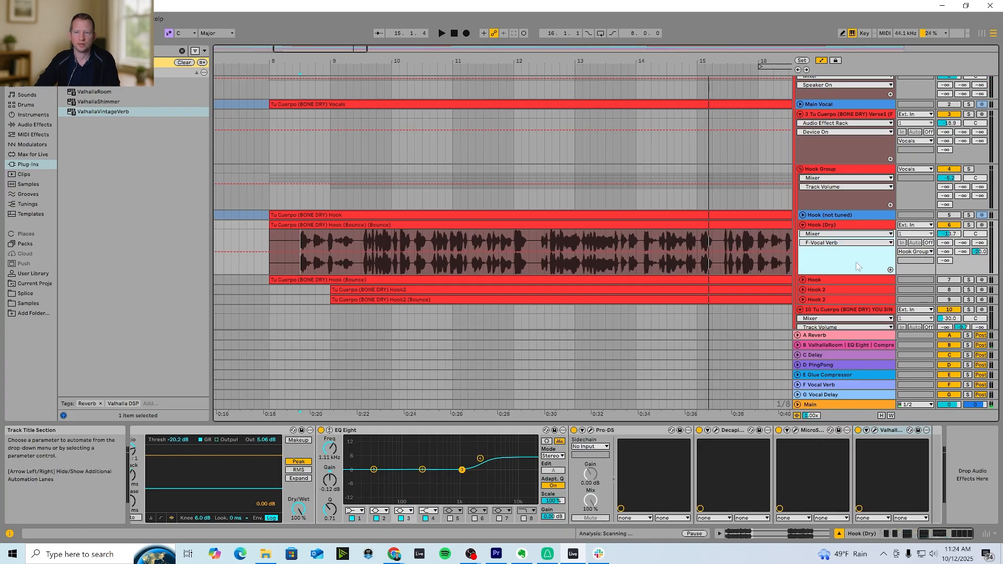
left_click(835, 394)
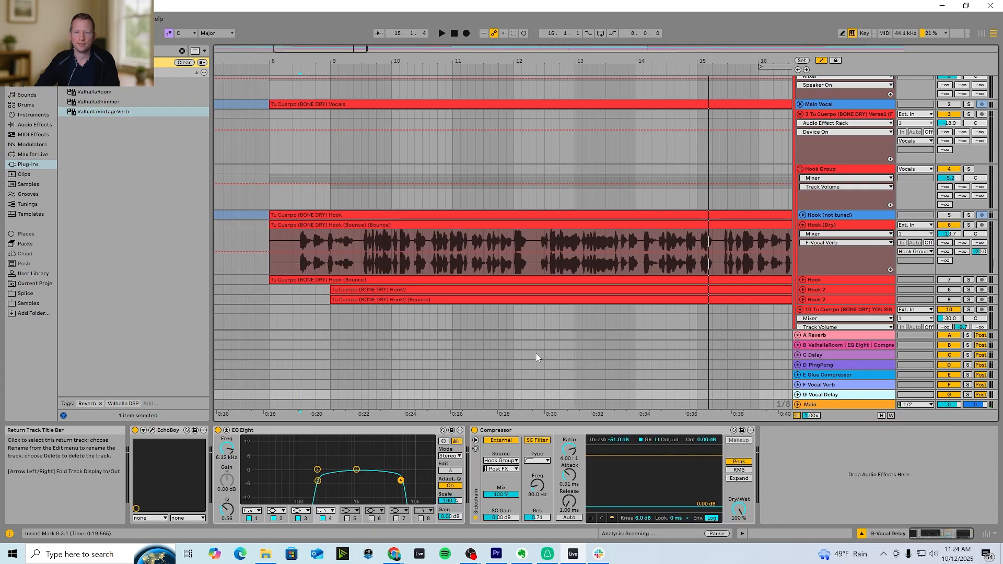
left_click(300, 267)
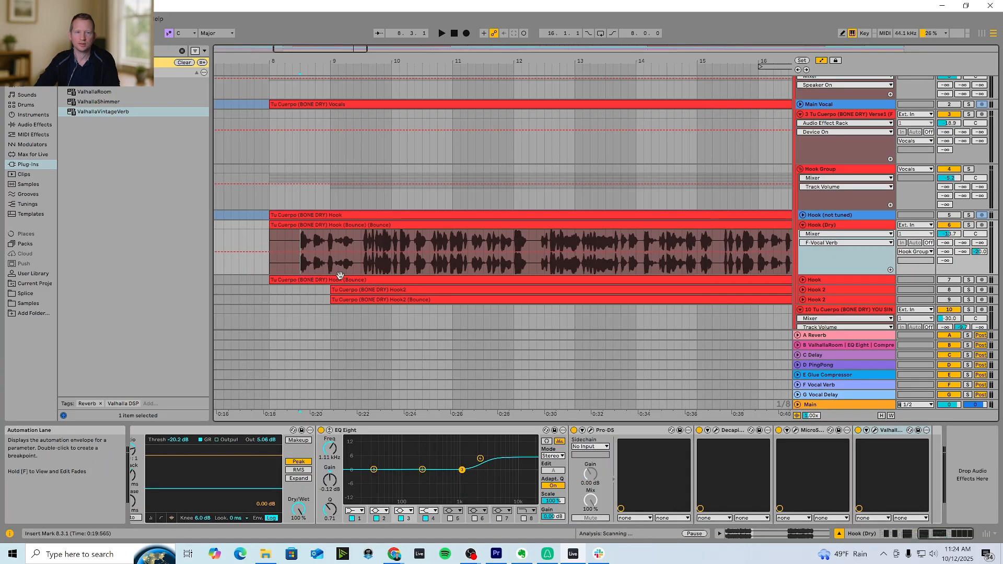
left_click(829, 395)
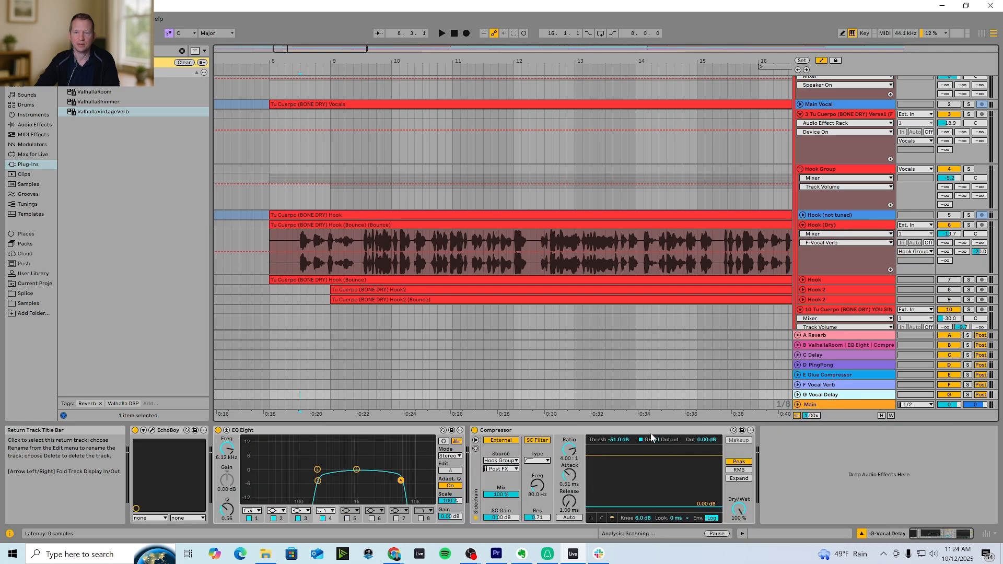
left_click(152, 431)
left_click_drag(298, 91, 316, 115)
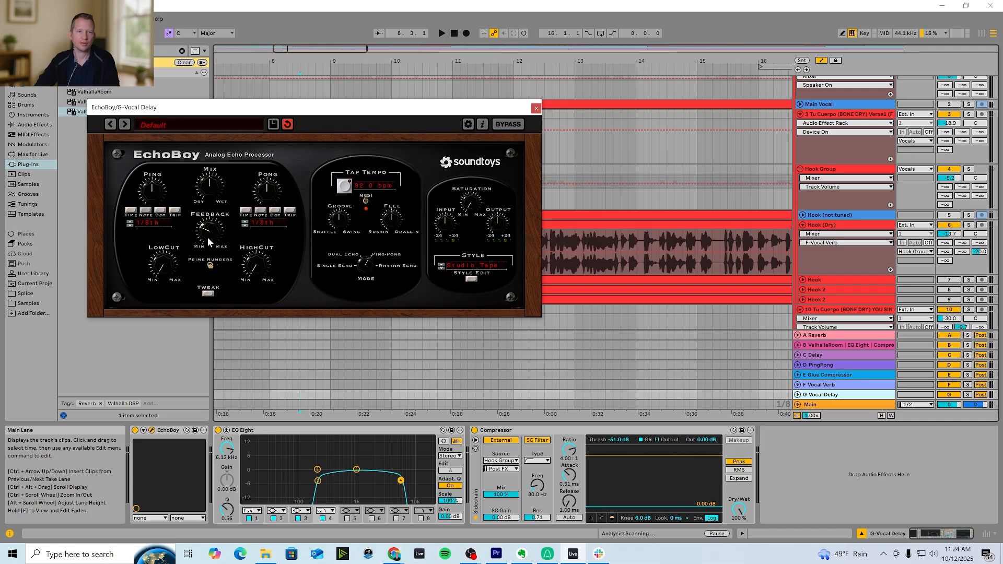
left_click(536, 108)
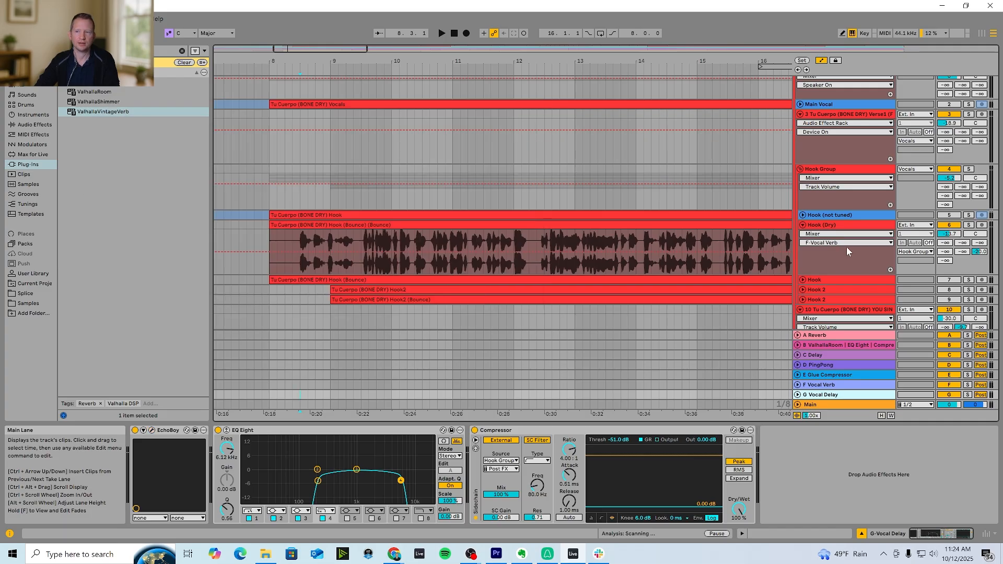
Play Hook (Dry) from bar 8.3, raise its Vocal Delay send to -10.6 dB during playback, and stop.
left_click(302, 265)
key("space")
left_click_drag(945, 260, 945, 229)
left_click_drag(945, 260, 944, 253)
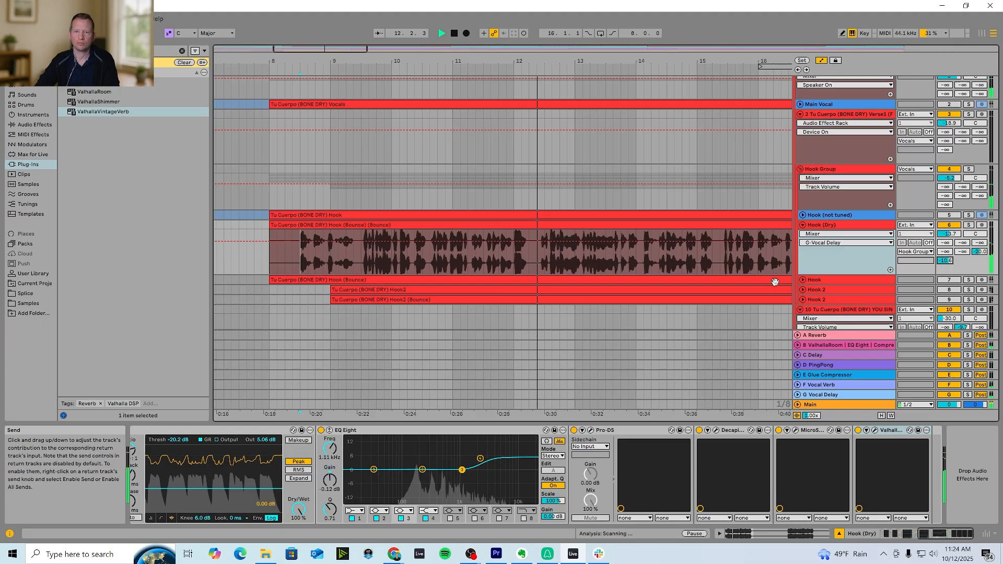
key("space")
Play the phrase from bar 11.4 to judge the delay, stop, and lower Hook (Dry)'s Vocal Delay send to -14.7 dB.
left_click(498, 264)
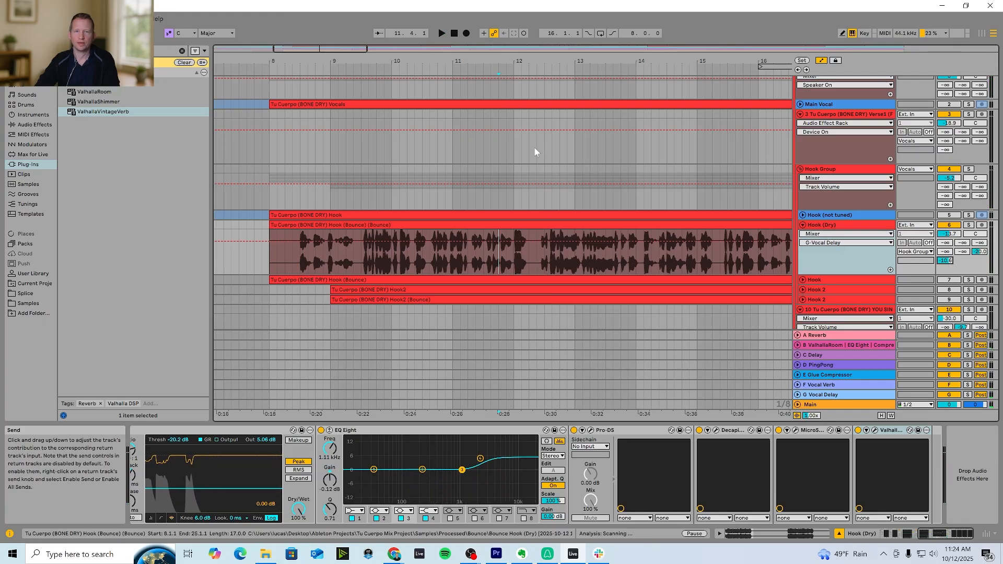
left_click_drag(358, 49, 359, 66)
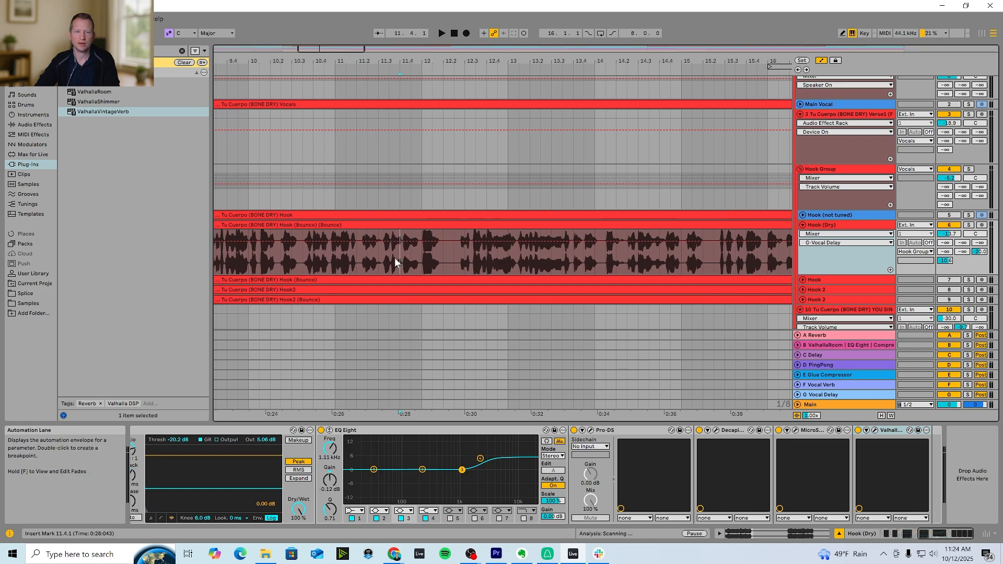
key("space")
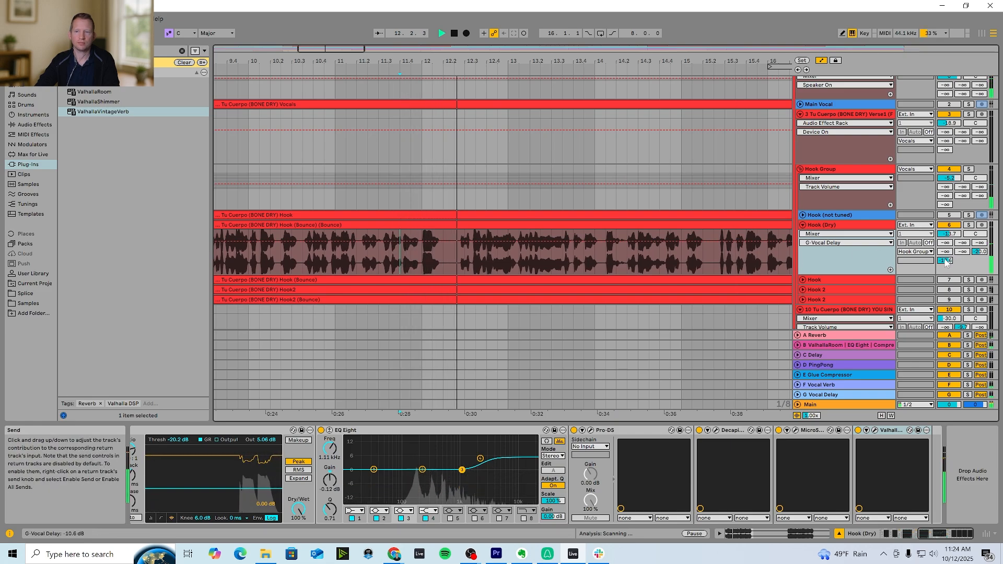
key("space")
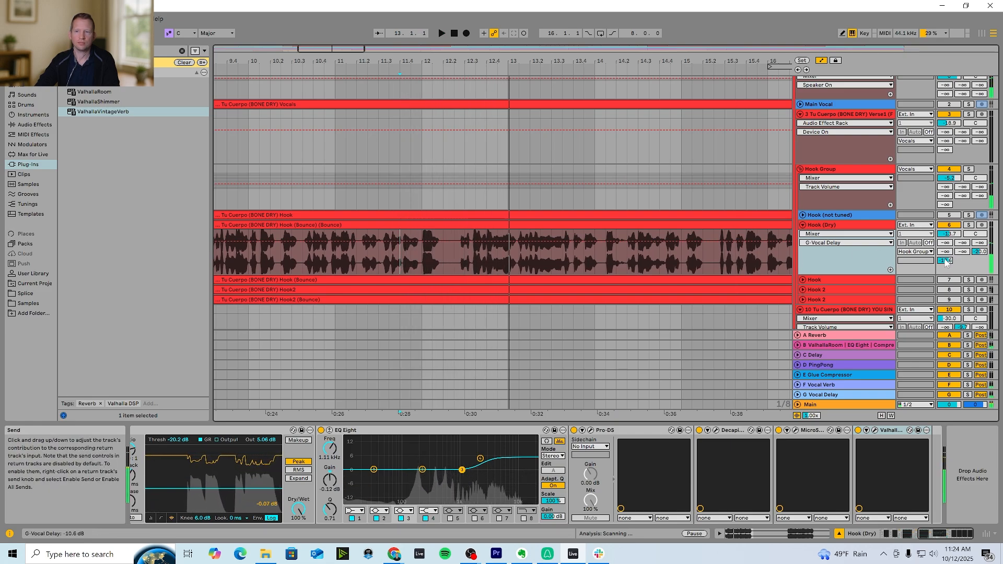
left_click_drag(946, 265, 946, 281)
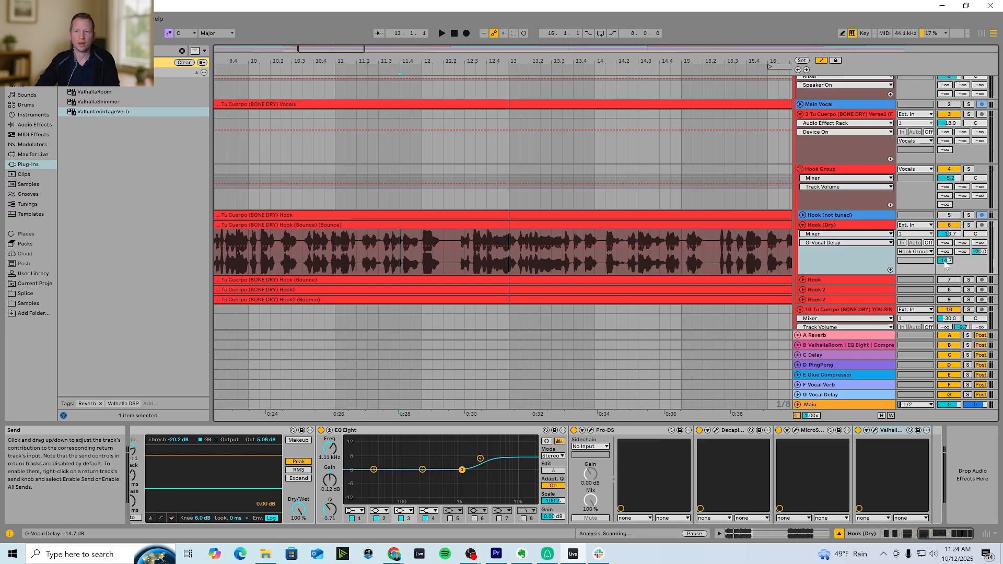
Set the Vocal Delay return's Compressor threshold to -46.0 dB, and play Hook (Dry) from bar 11.4.
left_click(825, 395)
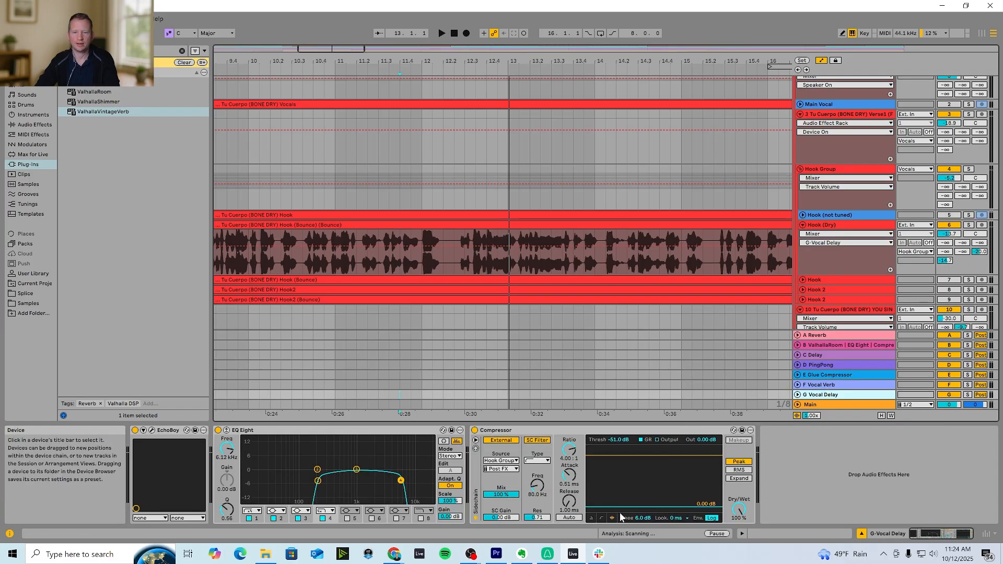
key("space")
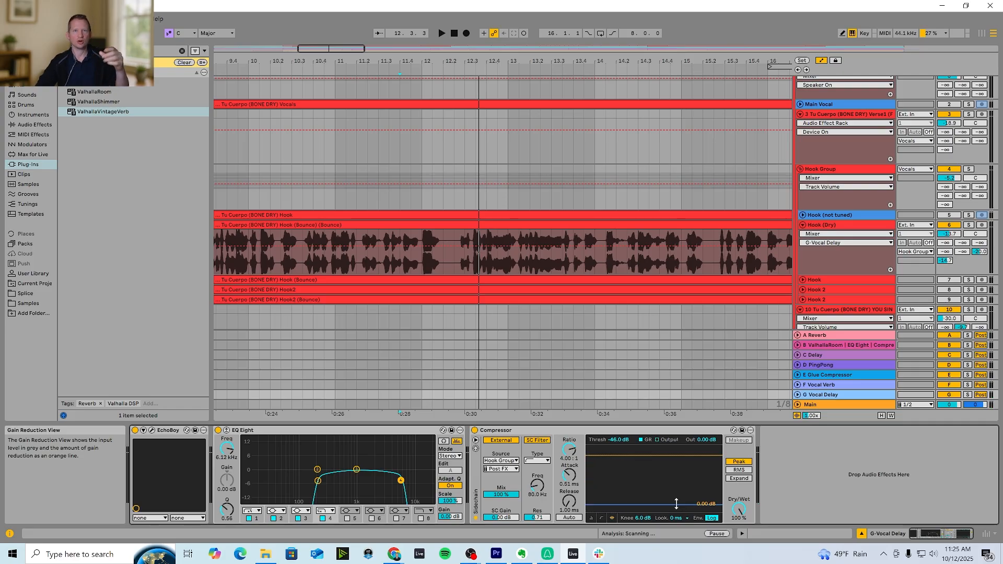
left_click(395, 259)
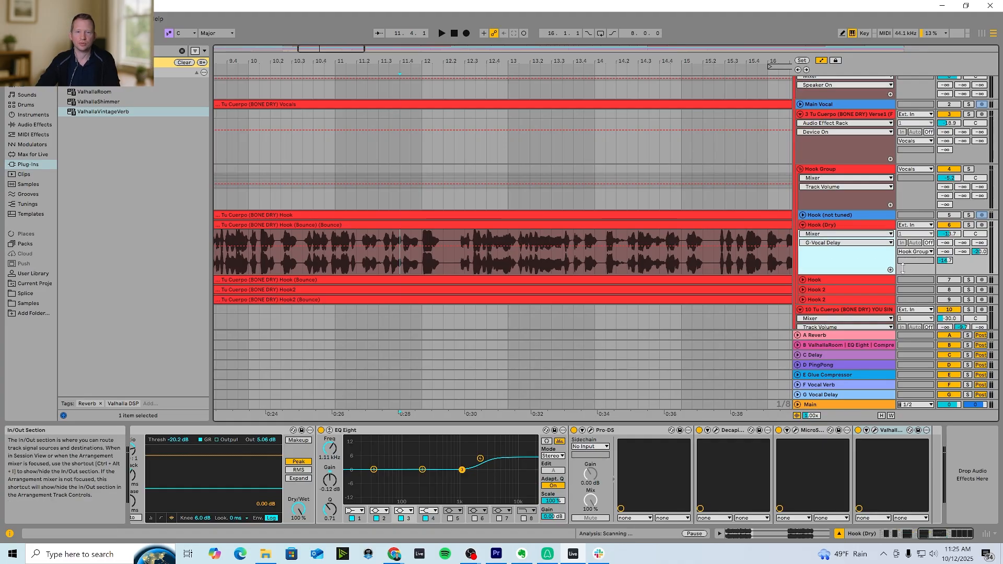
key("space")
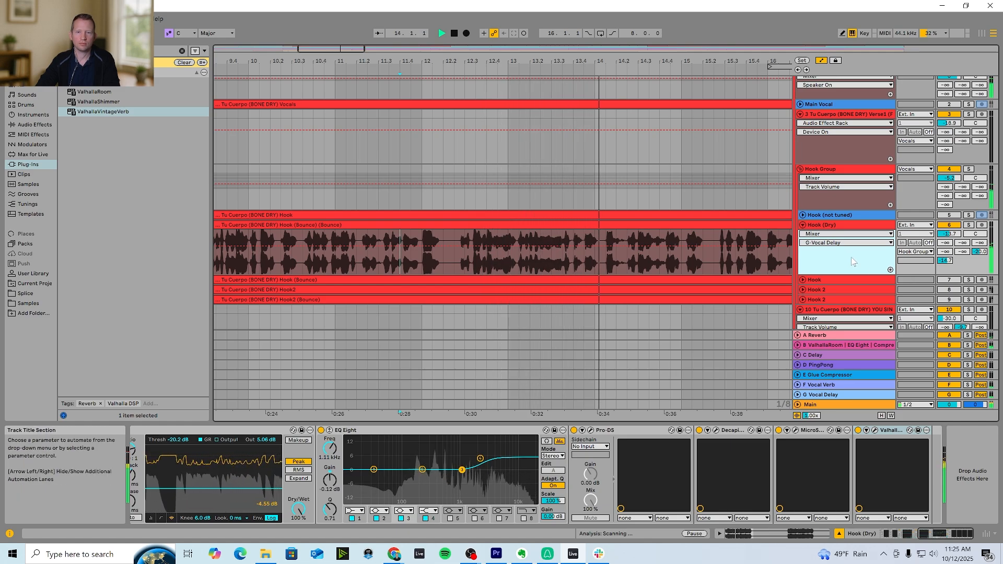
Stop playback, lower Hook (Dry)'s Vocal Delay send to -15.0 dB, and keep the track selected.
key("space")
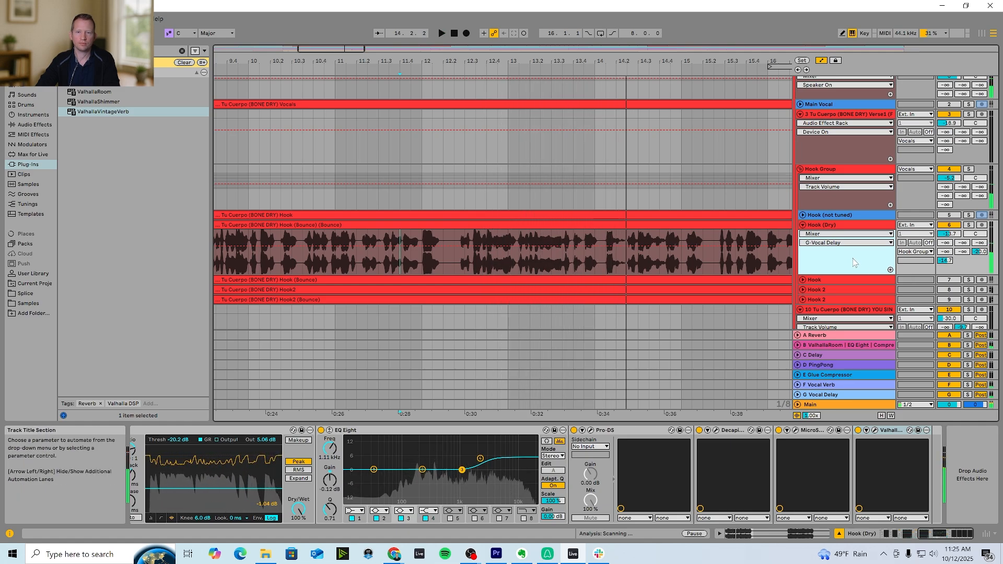
left_click(945, 261)
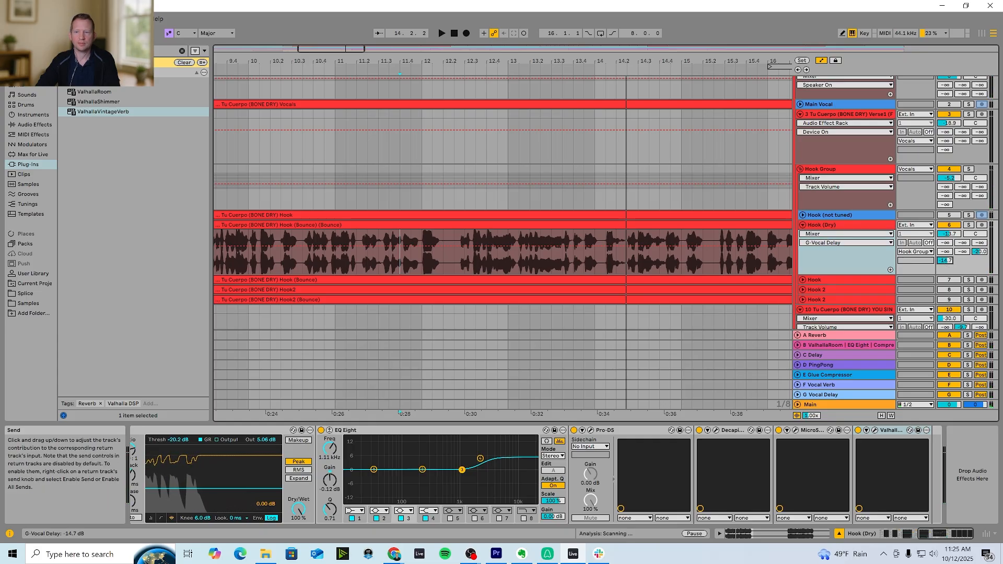
left_click_drag(945, 261, 944, 263)
left_click(830, 260)
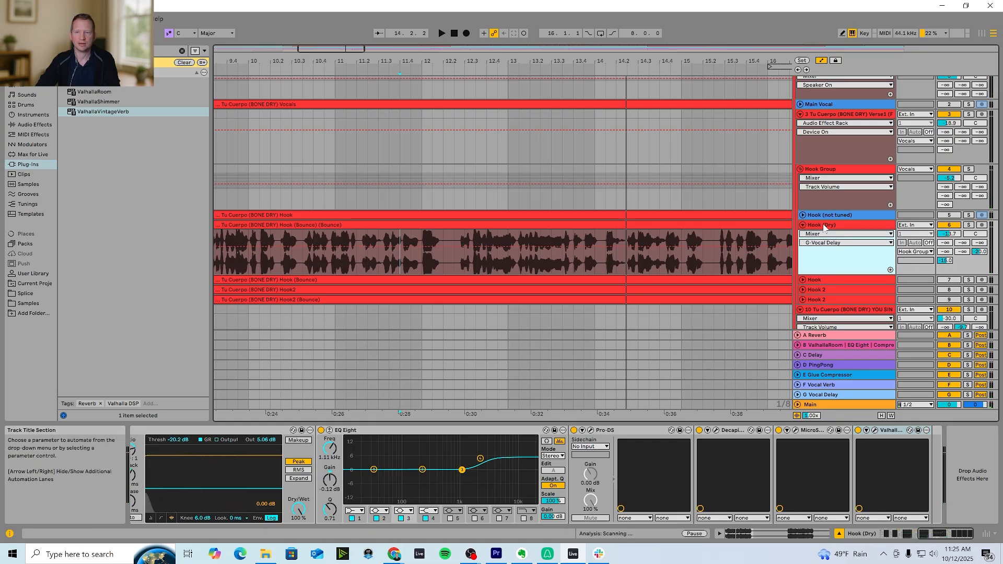
left_click(825, 226)
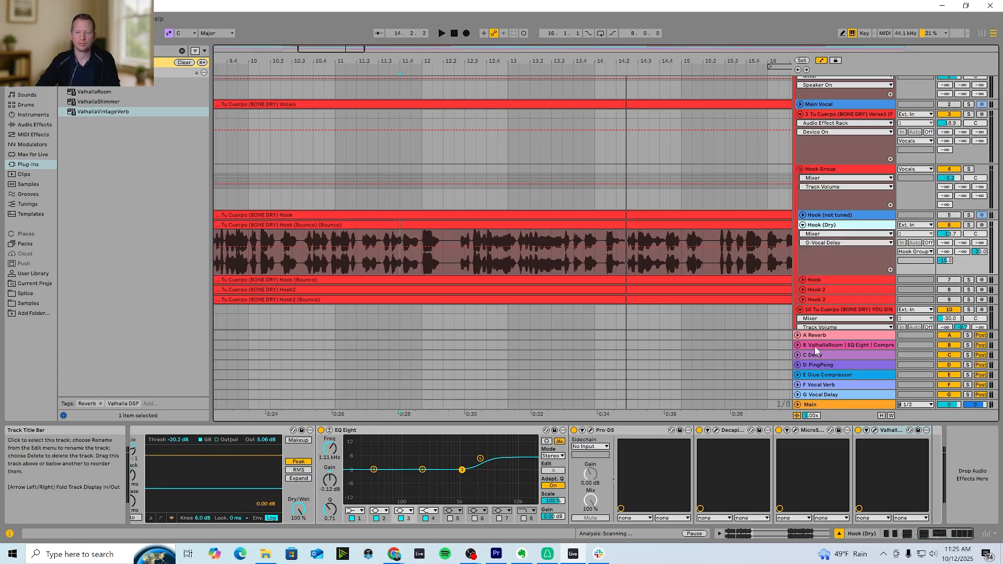
Examine the Vocal Verb return's effect chain and its sidechained Compressor, and reselect the Hook (Dry) track.
left_click(828, 386)
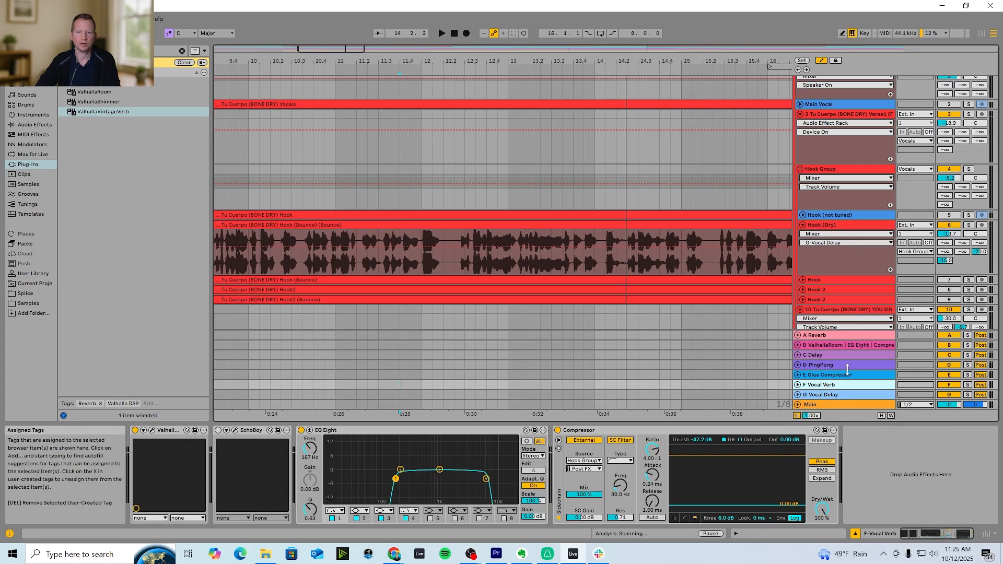
left_click(608, 431)
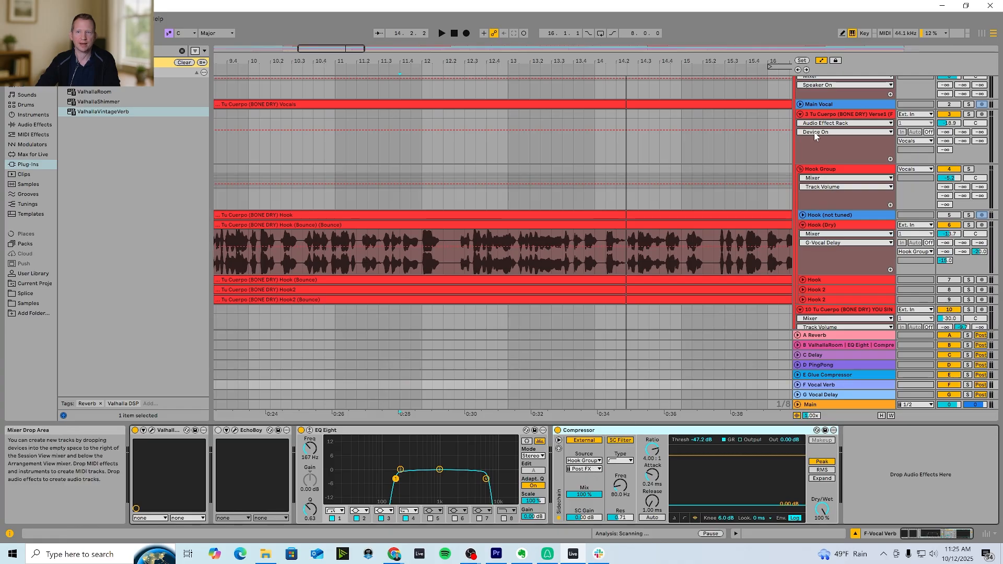
left_click(826, 116)
left_click(833, 264)
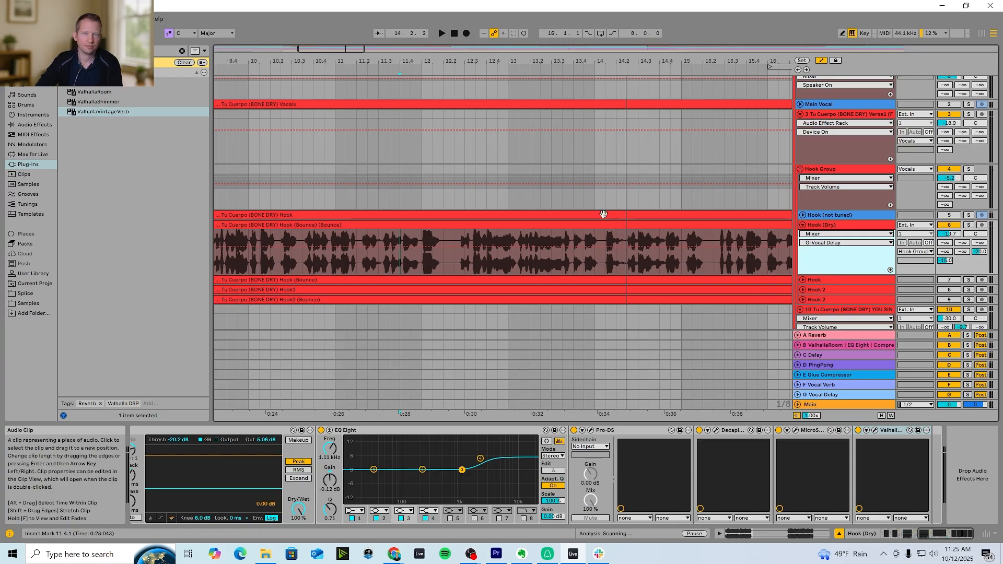
Set the playback start to bar 8.3.1, near the beginning of the Hook (Dry) clip.
left_click_drag(331, 49, 344, 20)
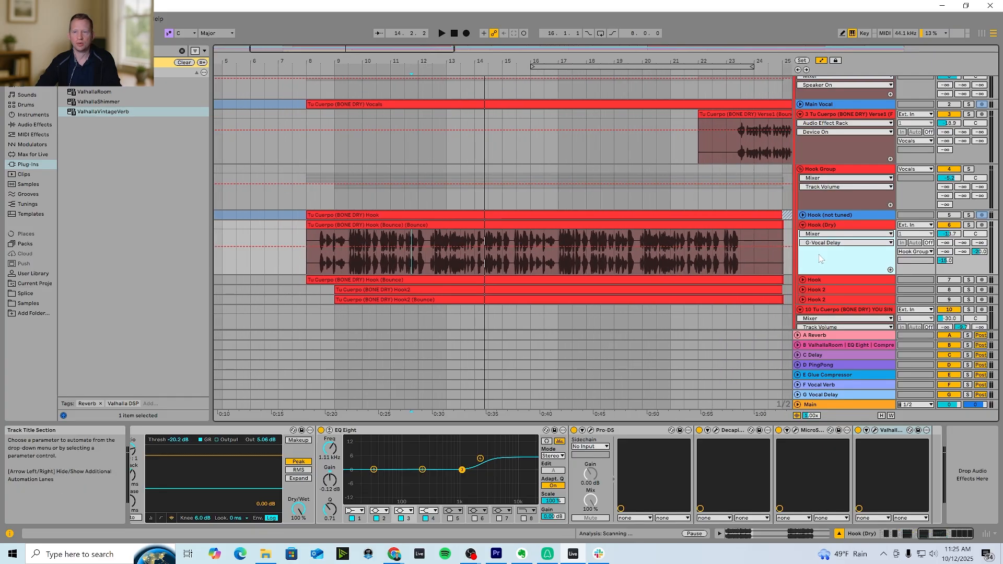
left_click(803, 226)
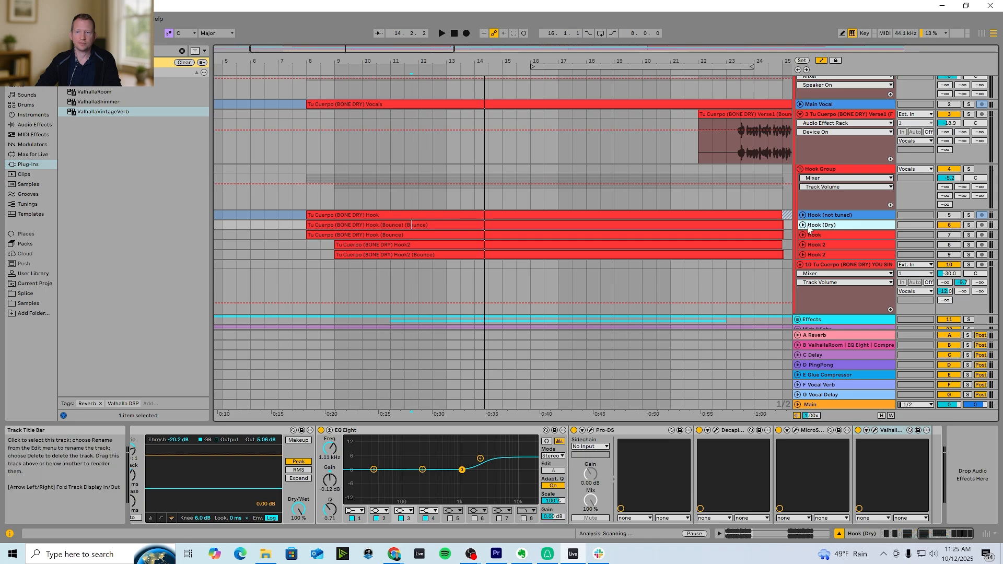
left_click(802, 225)
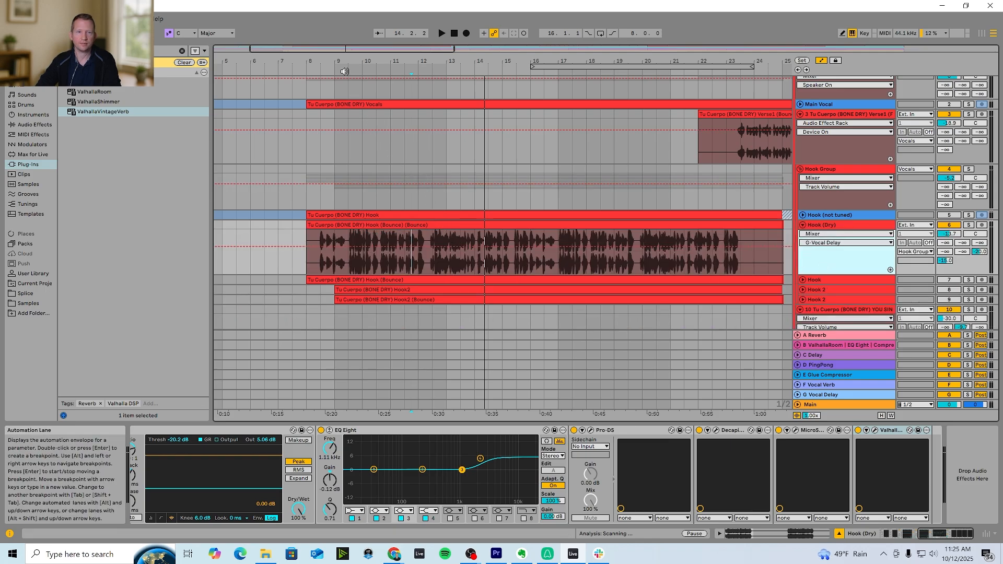
mouse_move(350, 48)
left_mouse_down()
mouse_move(350, 67)
mouse_move(350, 51)
left_mouse_up()
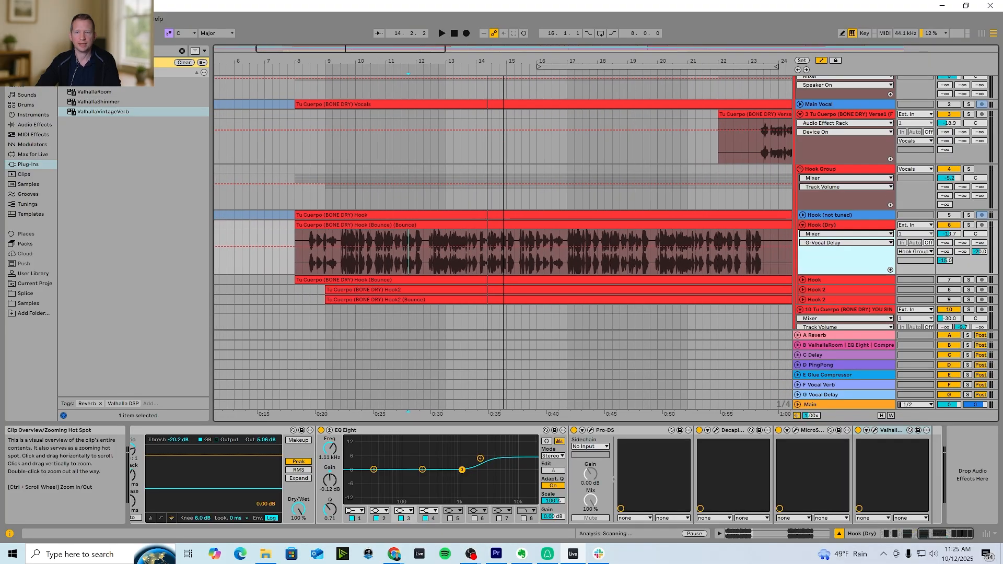
left_click(306, 266)
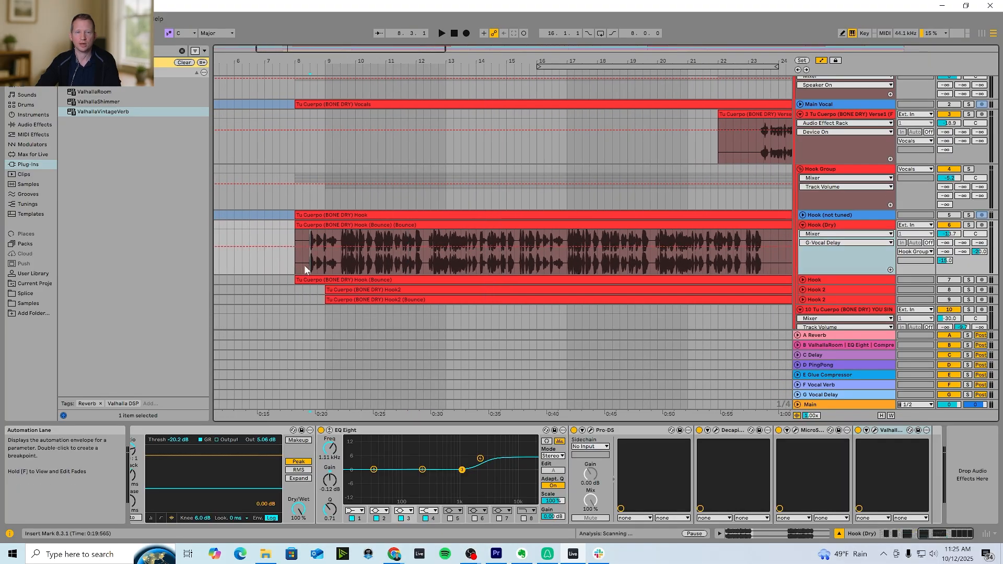